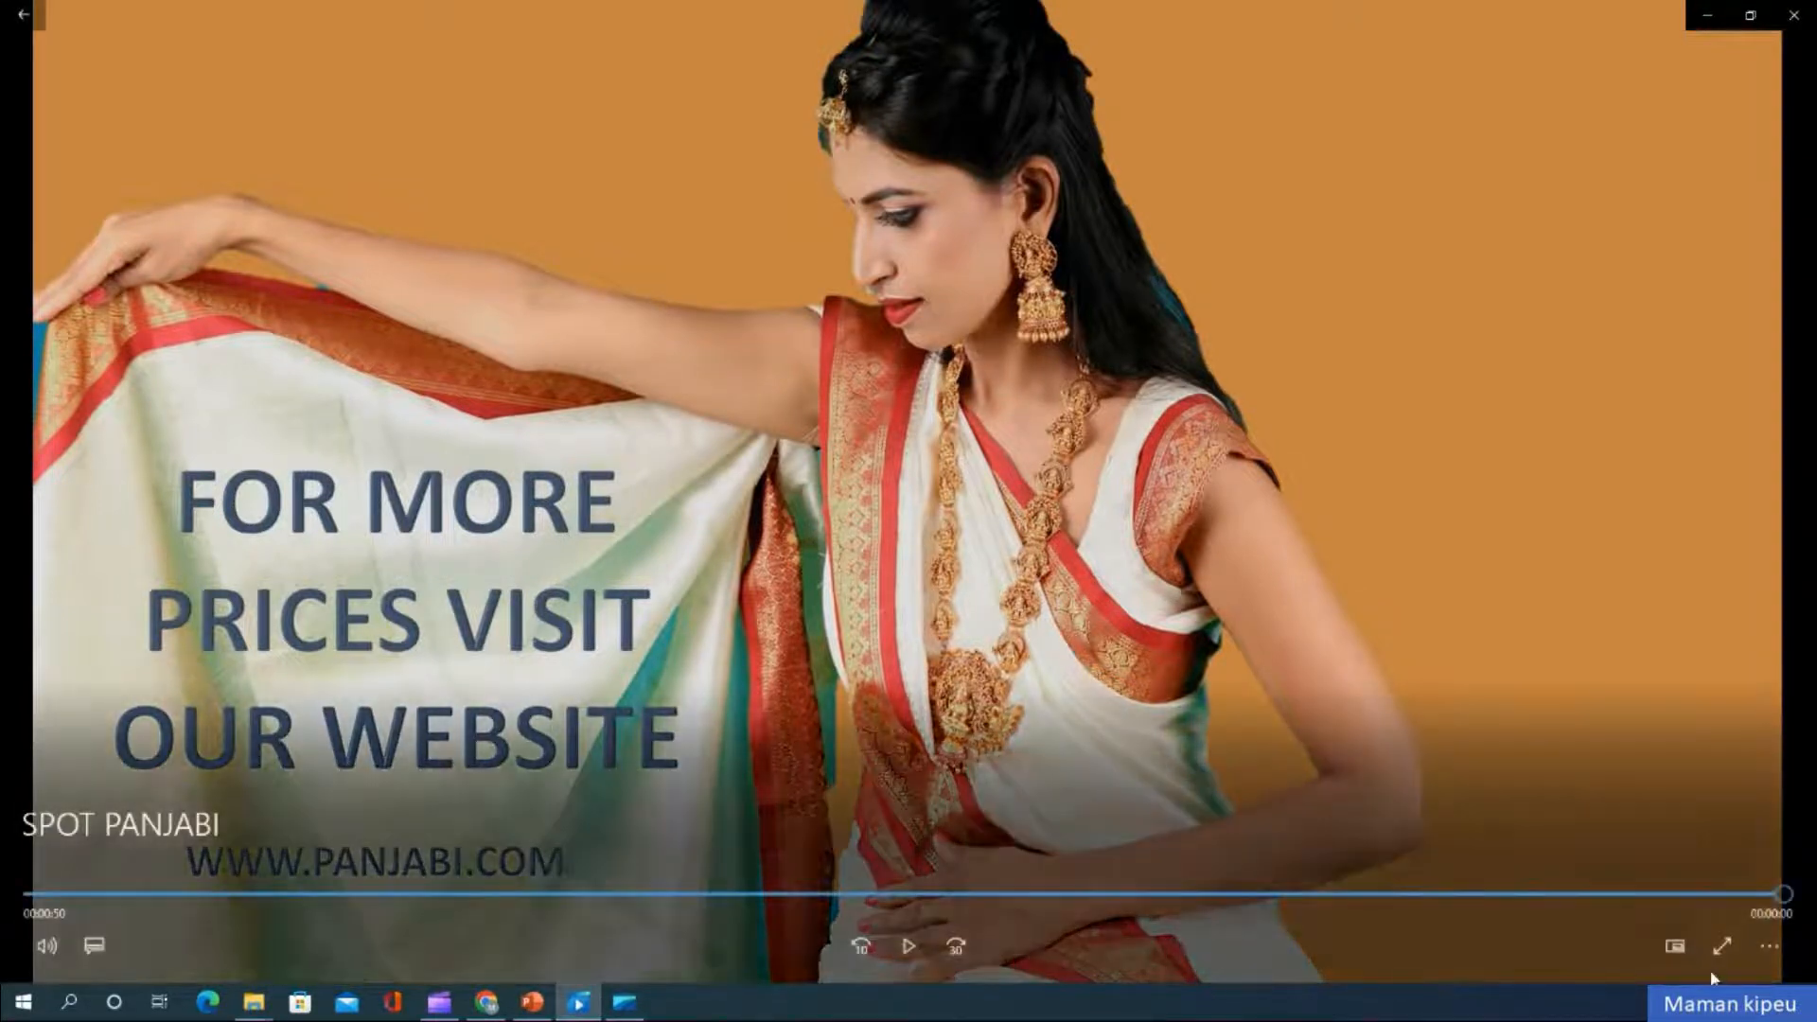
# Close the finished advert video and return to the PowerPoint presentation
pyautogui.click(1724, 954)
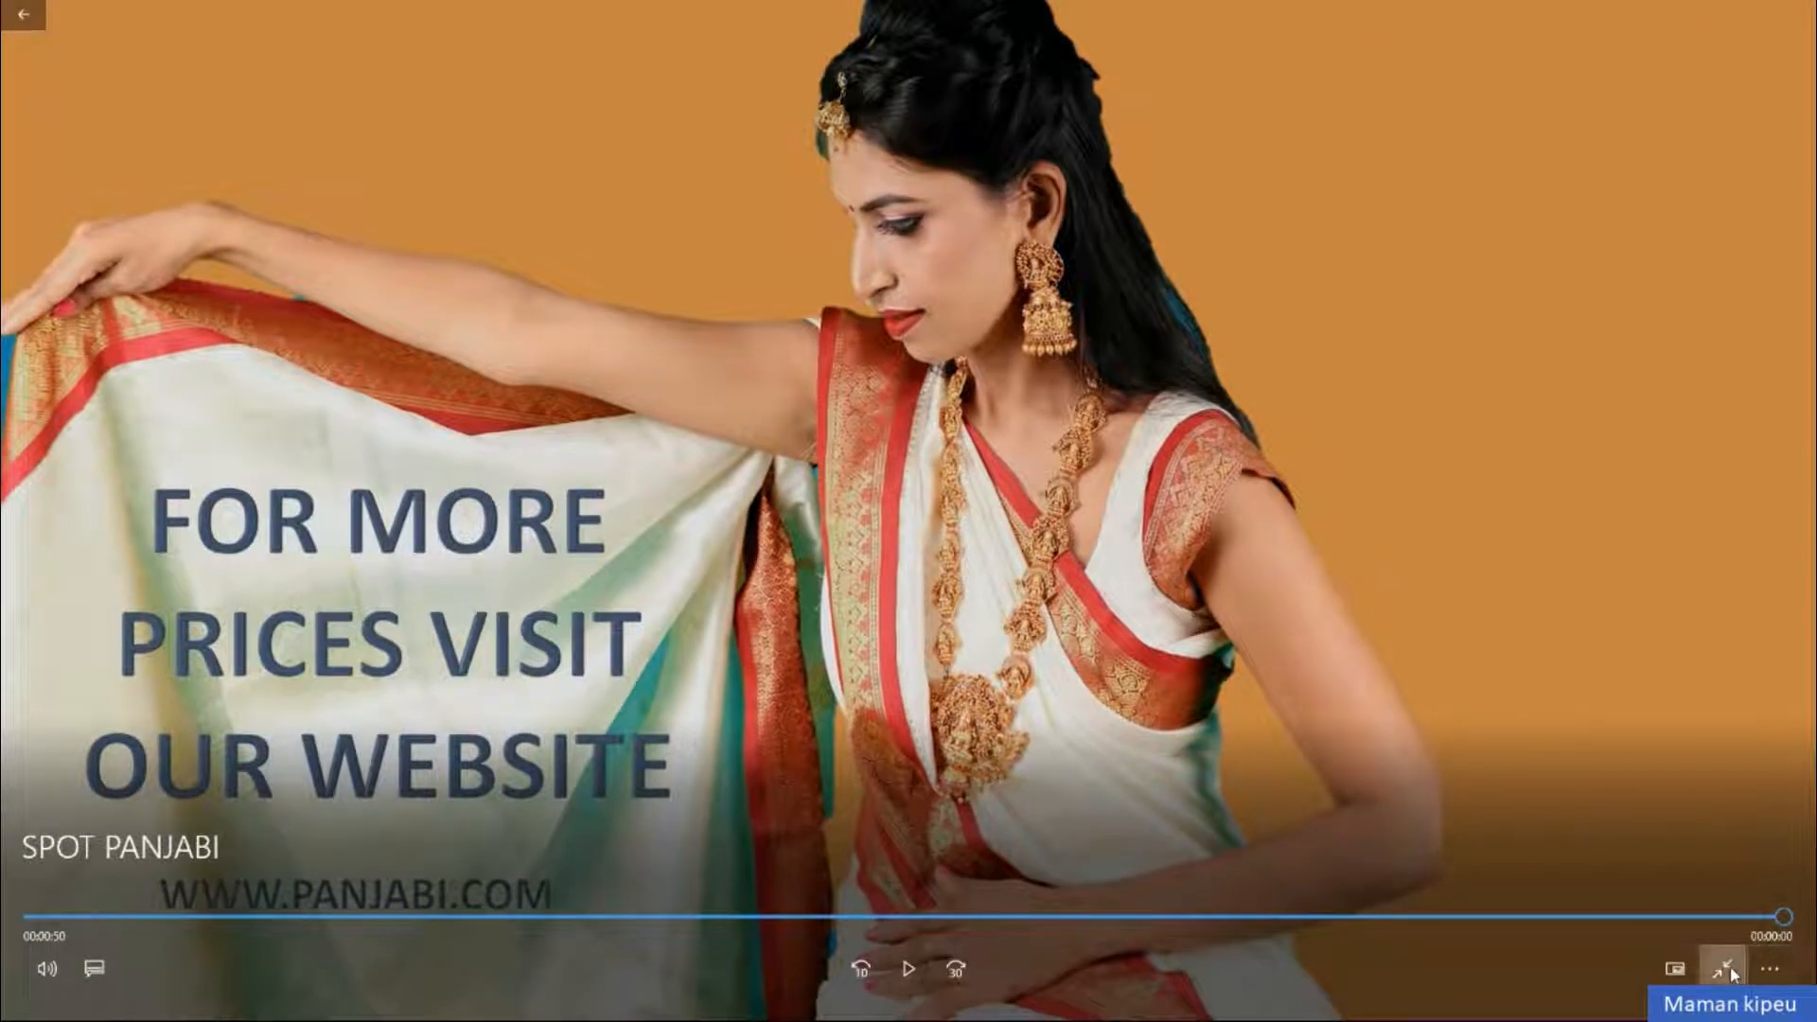
pyautogui.click(1729, 965)
pyautogui.click(1793, 15)
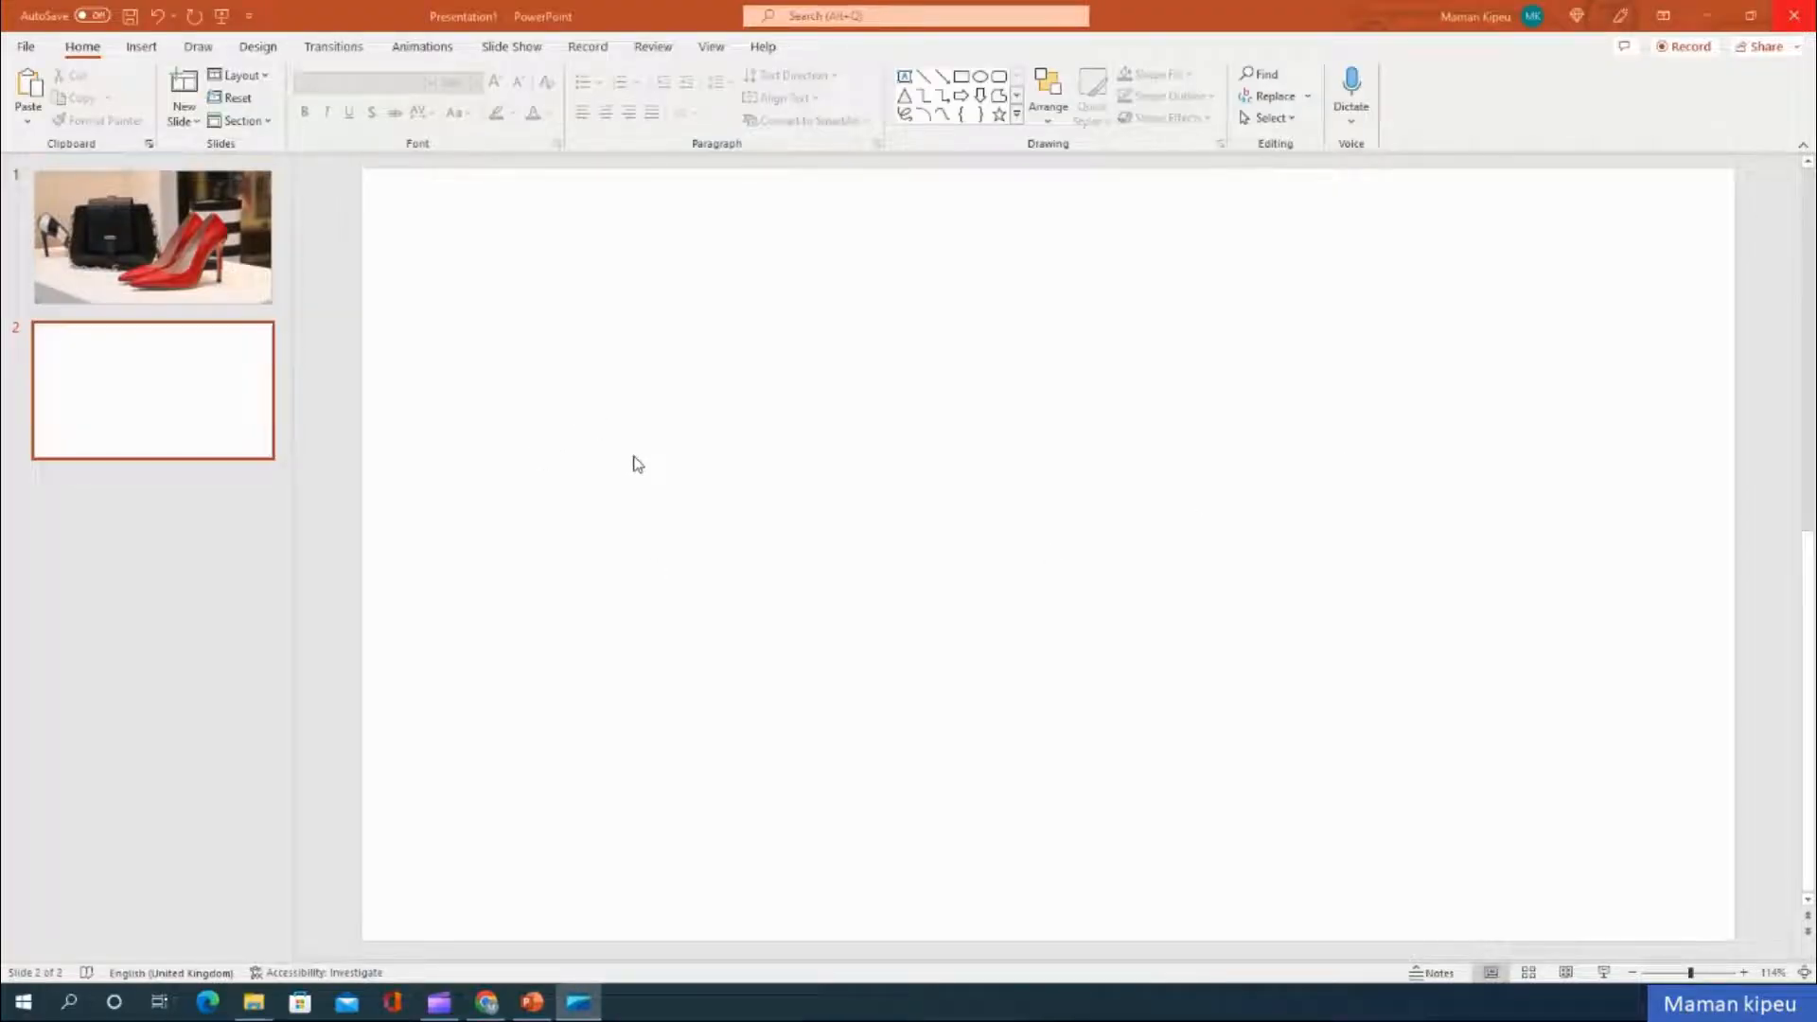
# Widen the woman's picture on slide 2 evenly on both sides to the full slide width of 33.87 cm
pyautogui.press('Up')
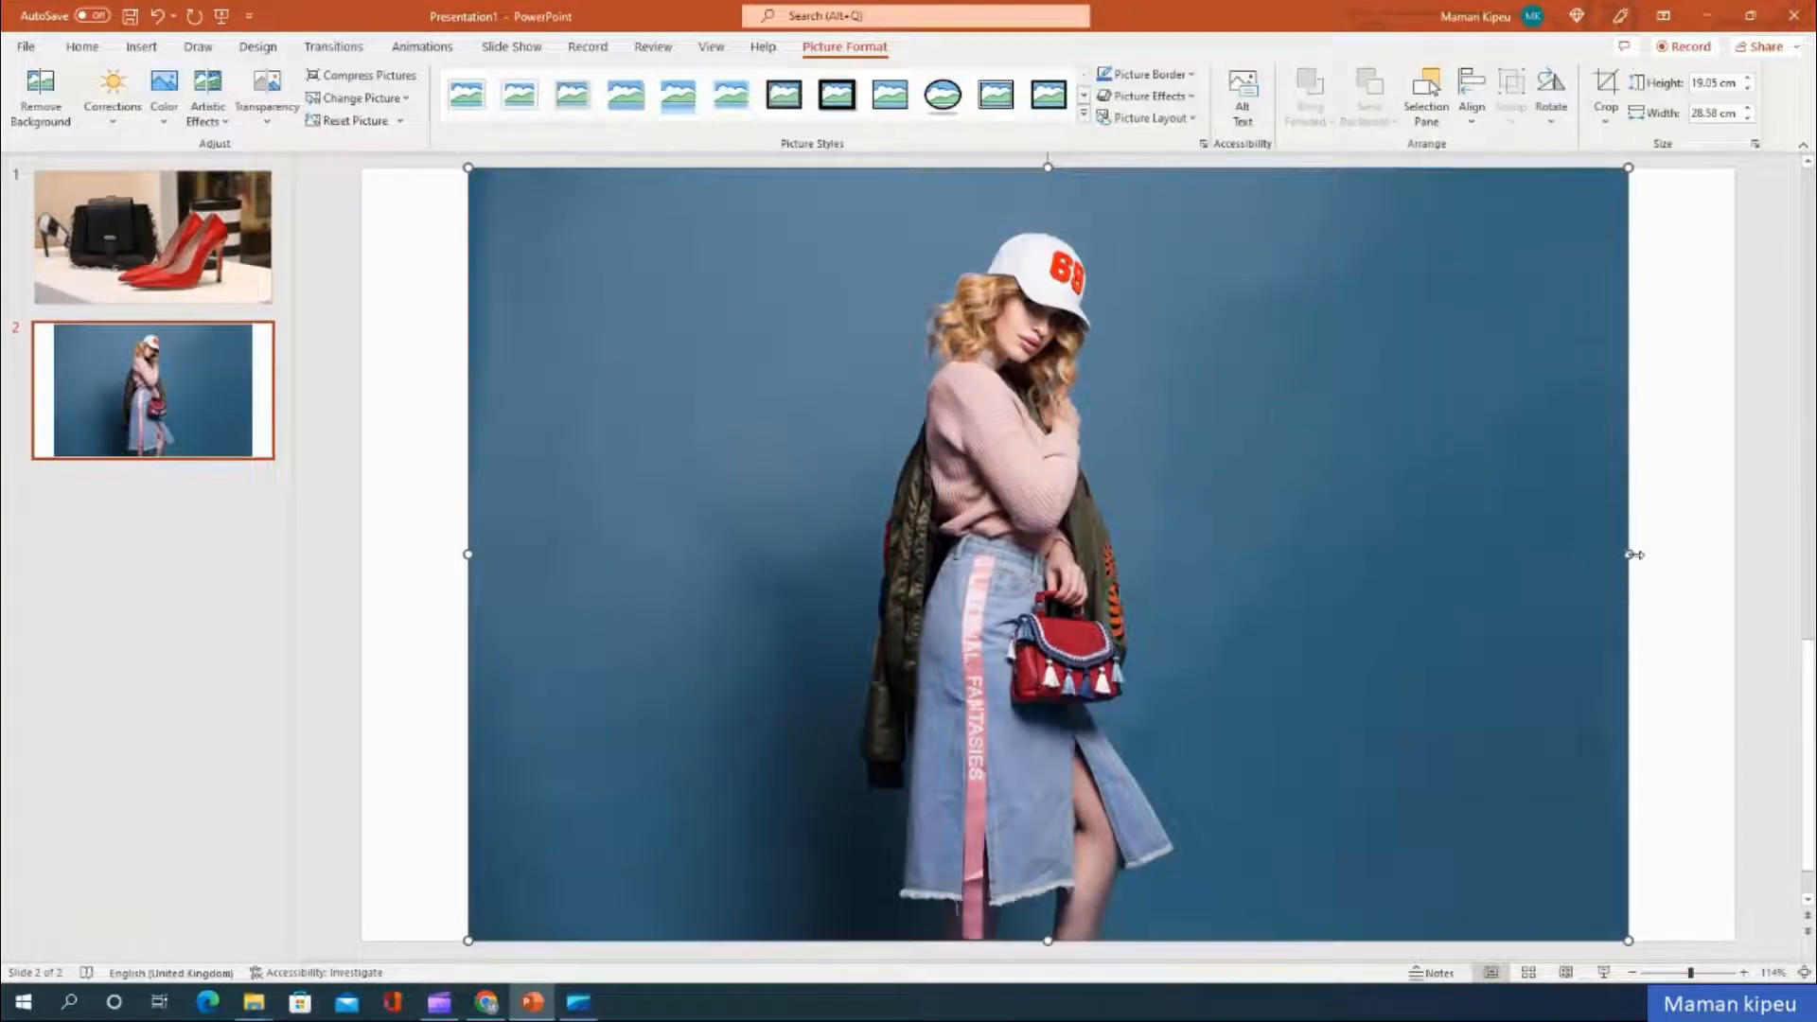
pyautogui.moveTo(1634, 554); pyautogui.dragTo(1734, 533)
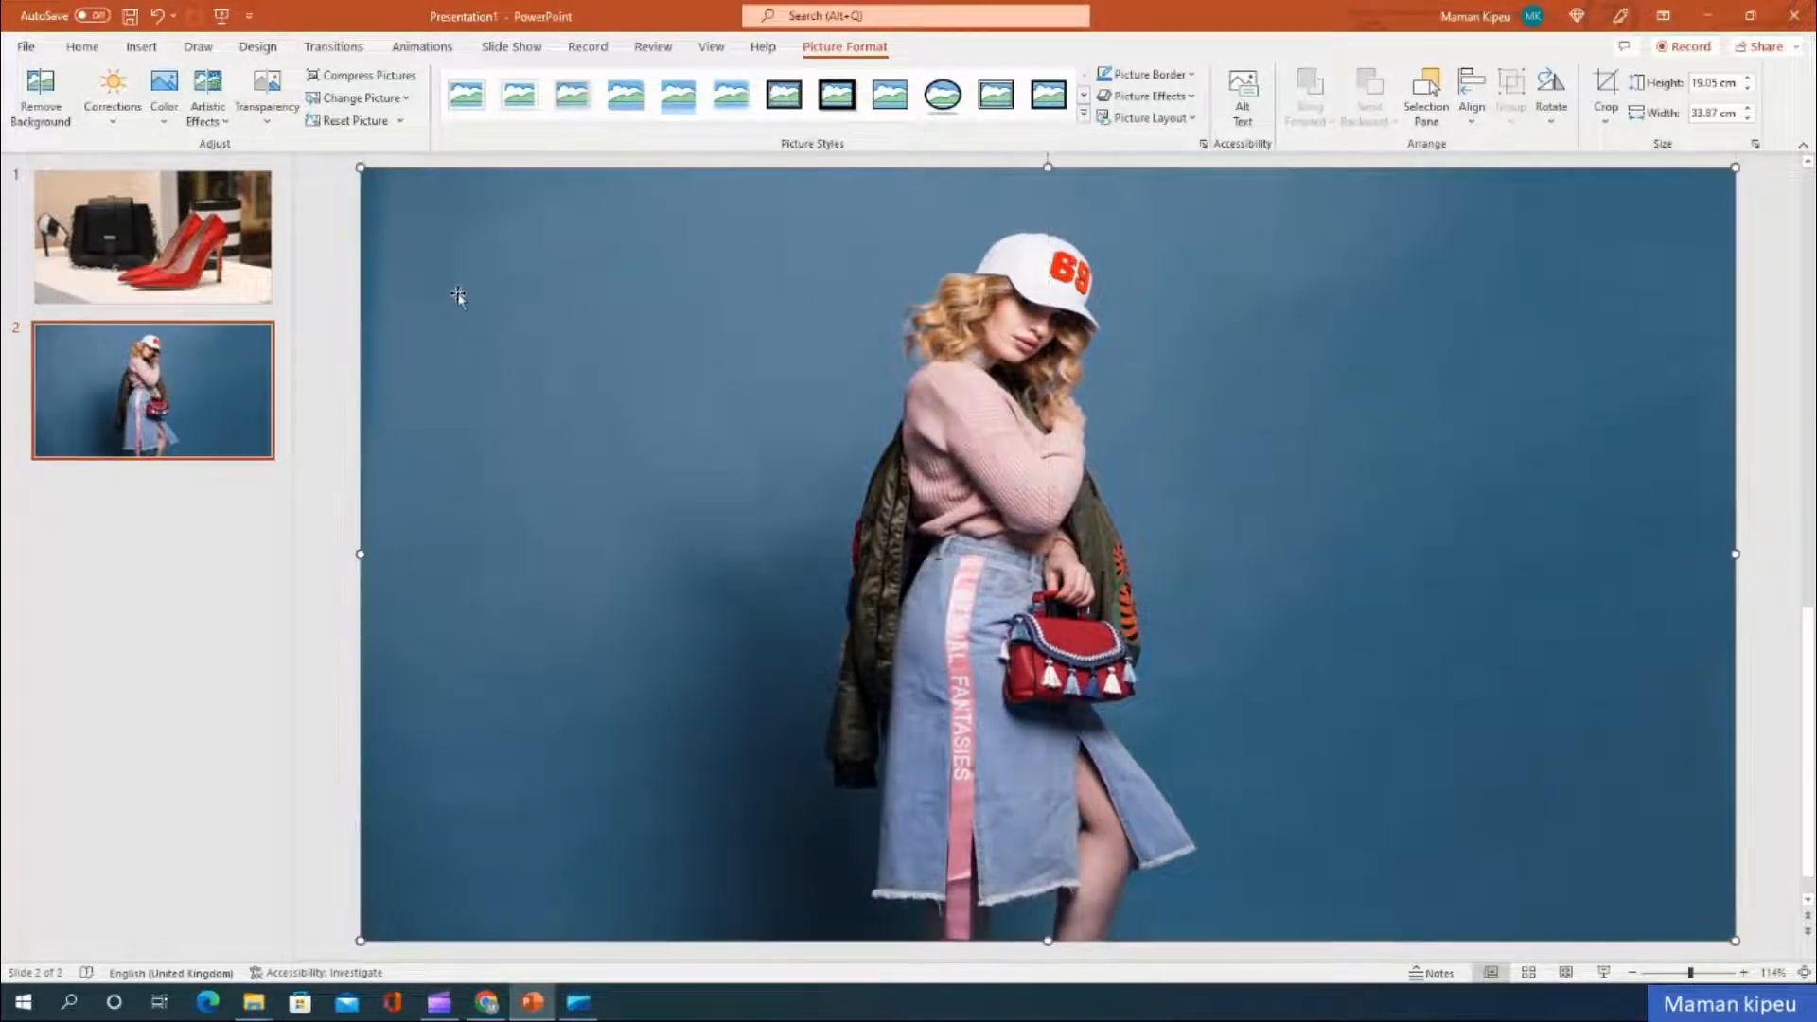
pyautogui.click(118, 246)
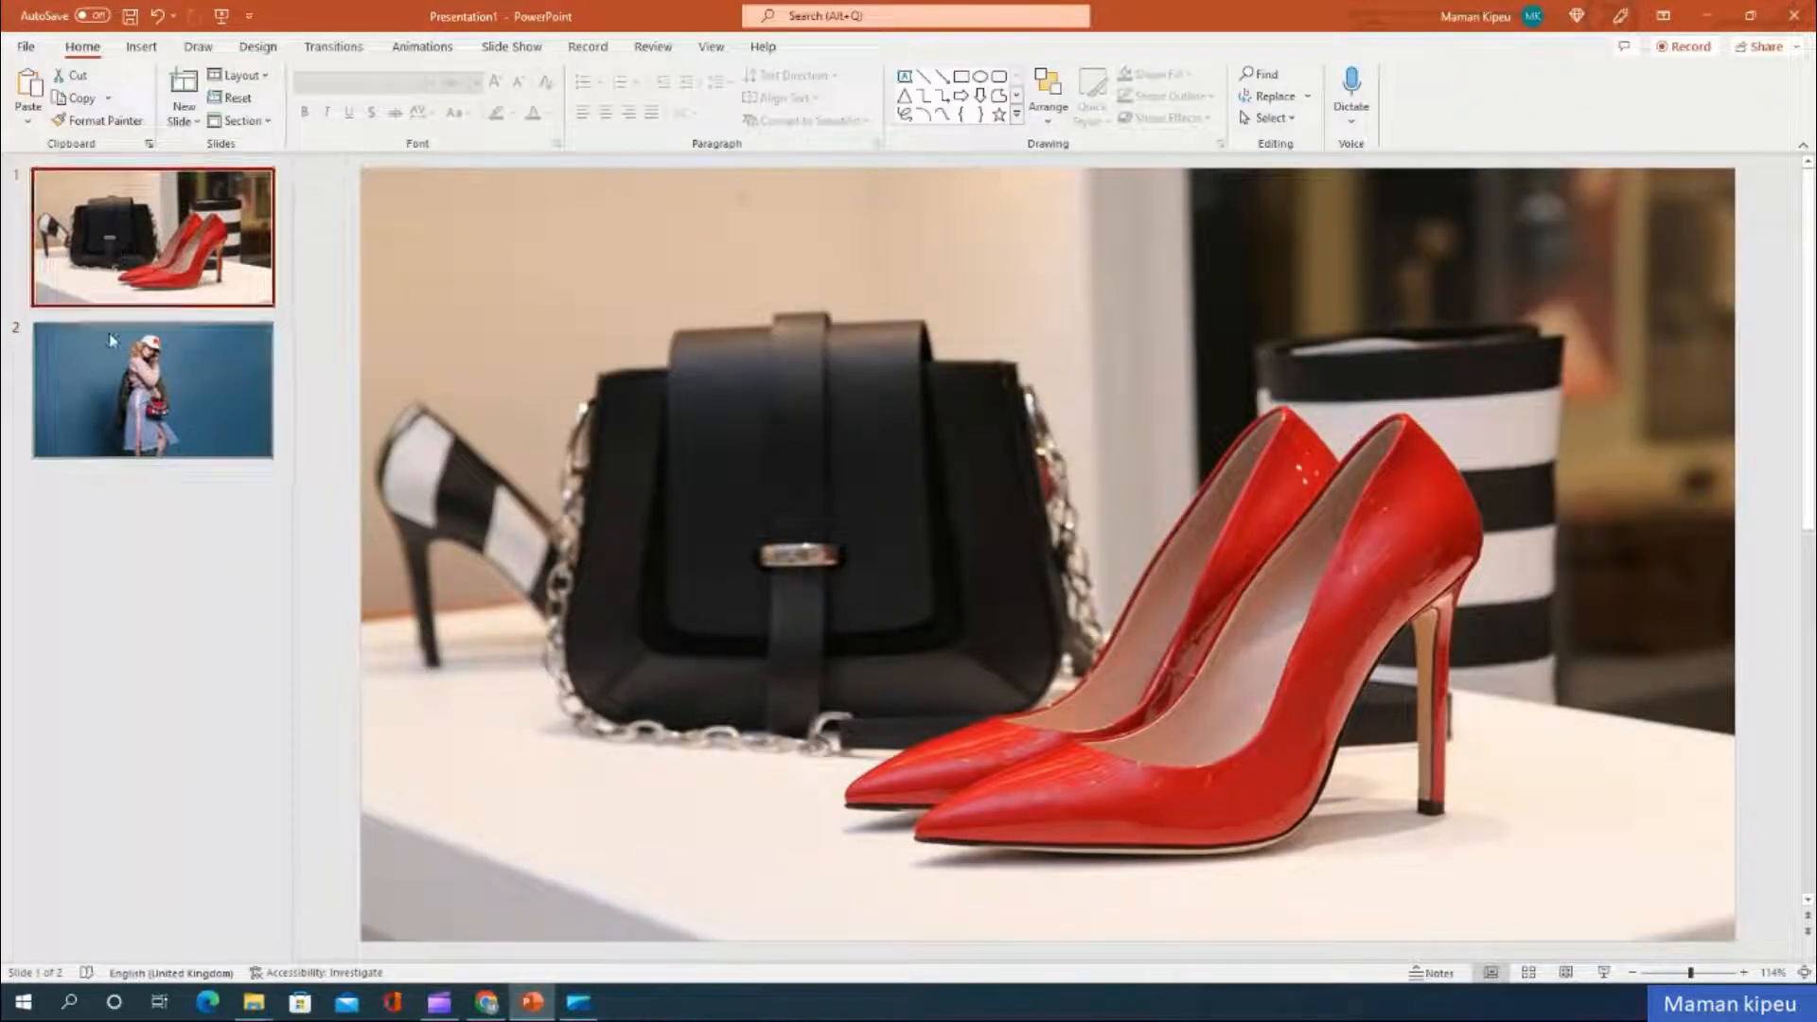
pyautogui.click(121, 383)
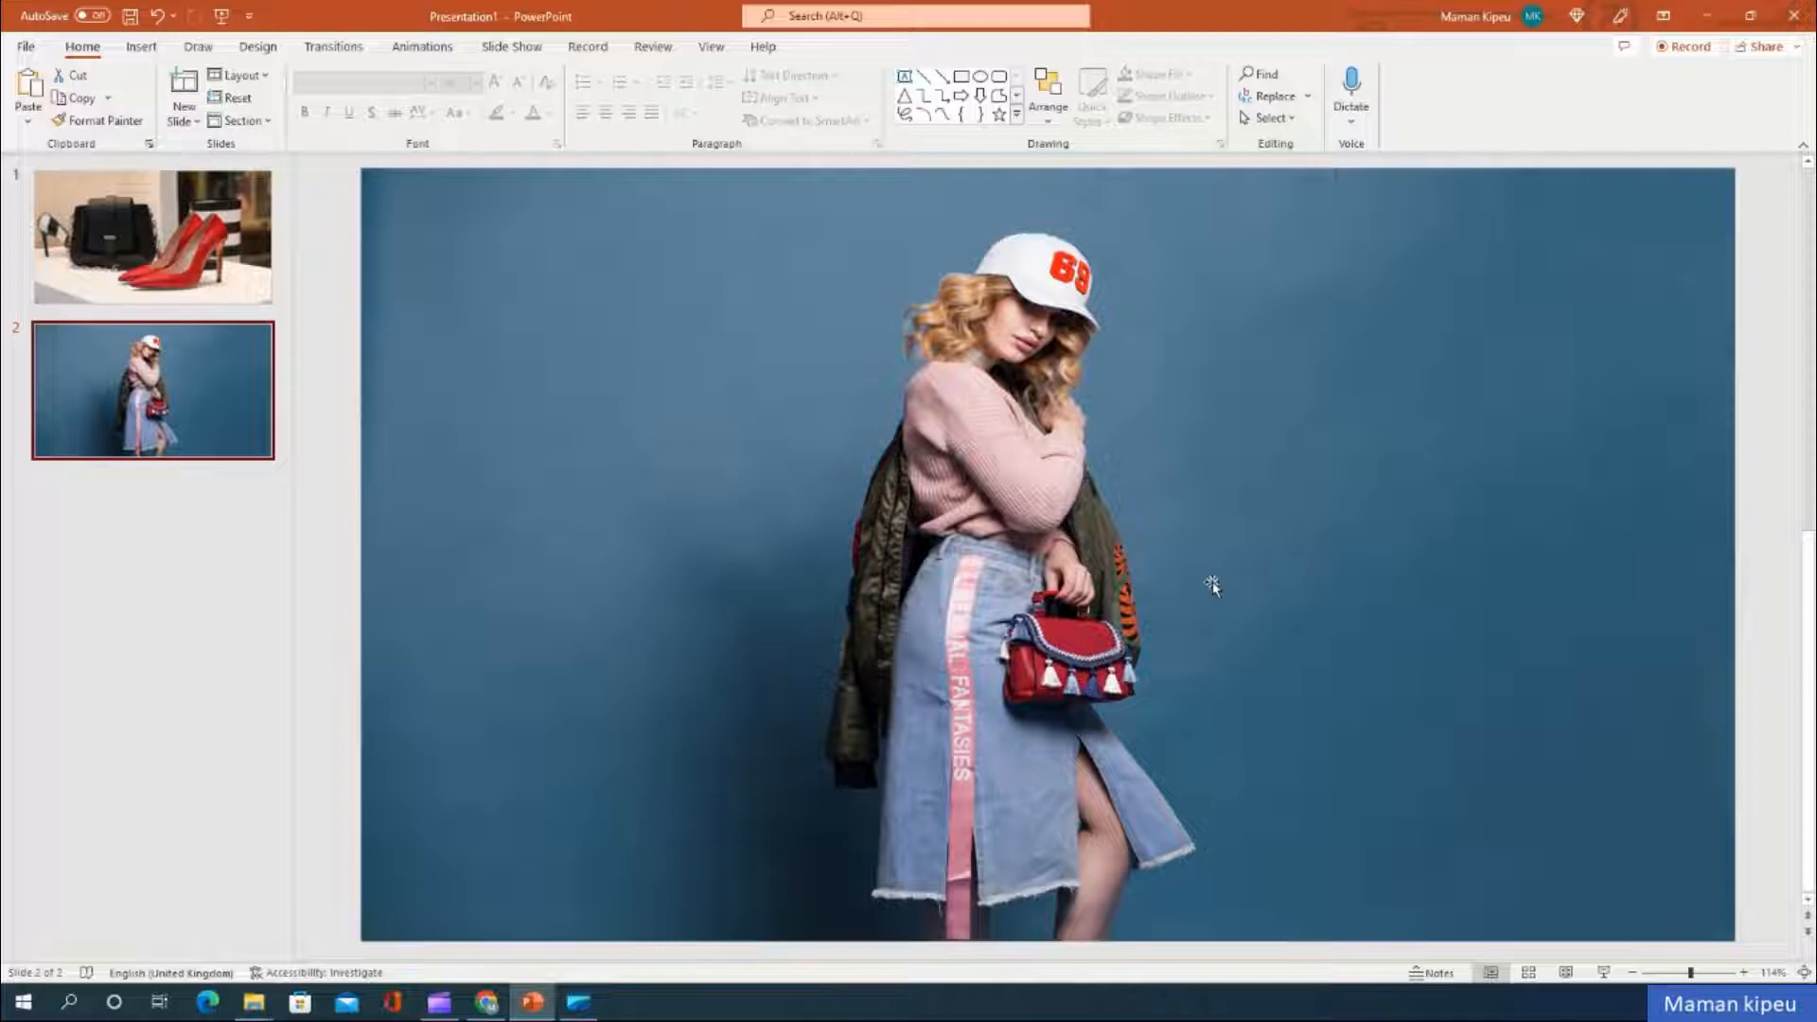
# Duplicate the full-slide picture on slide 2 and shift the copy down so the original is reachable
pyautogui.click(1134, 428)
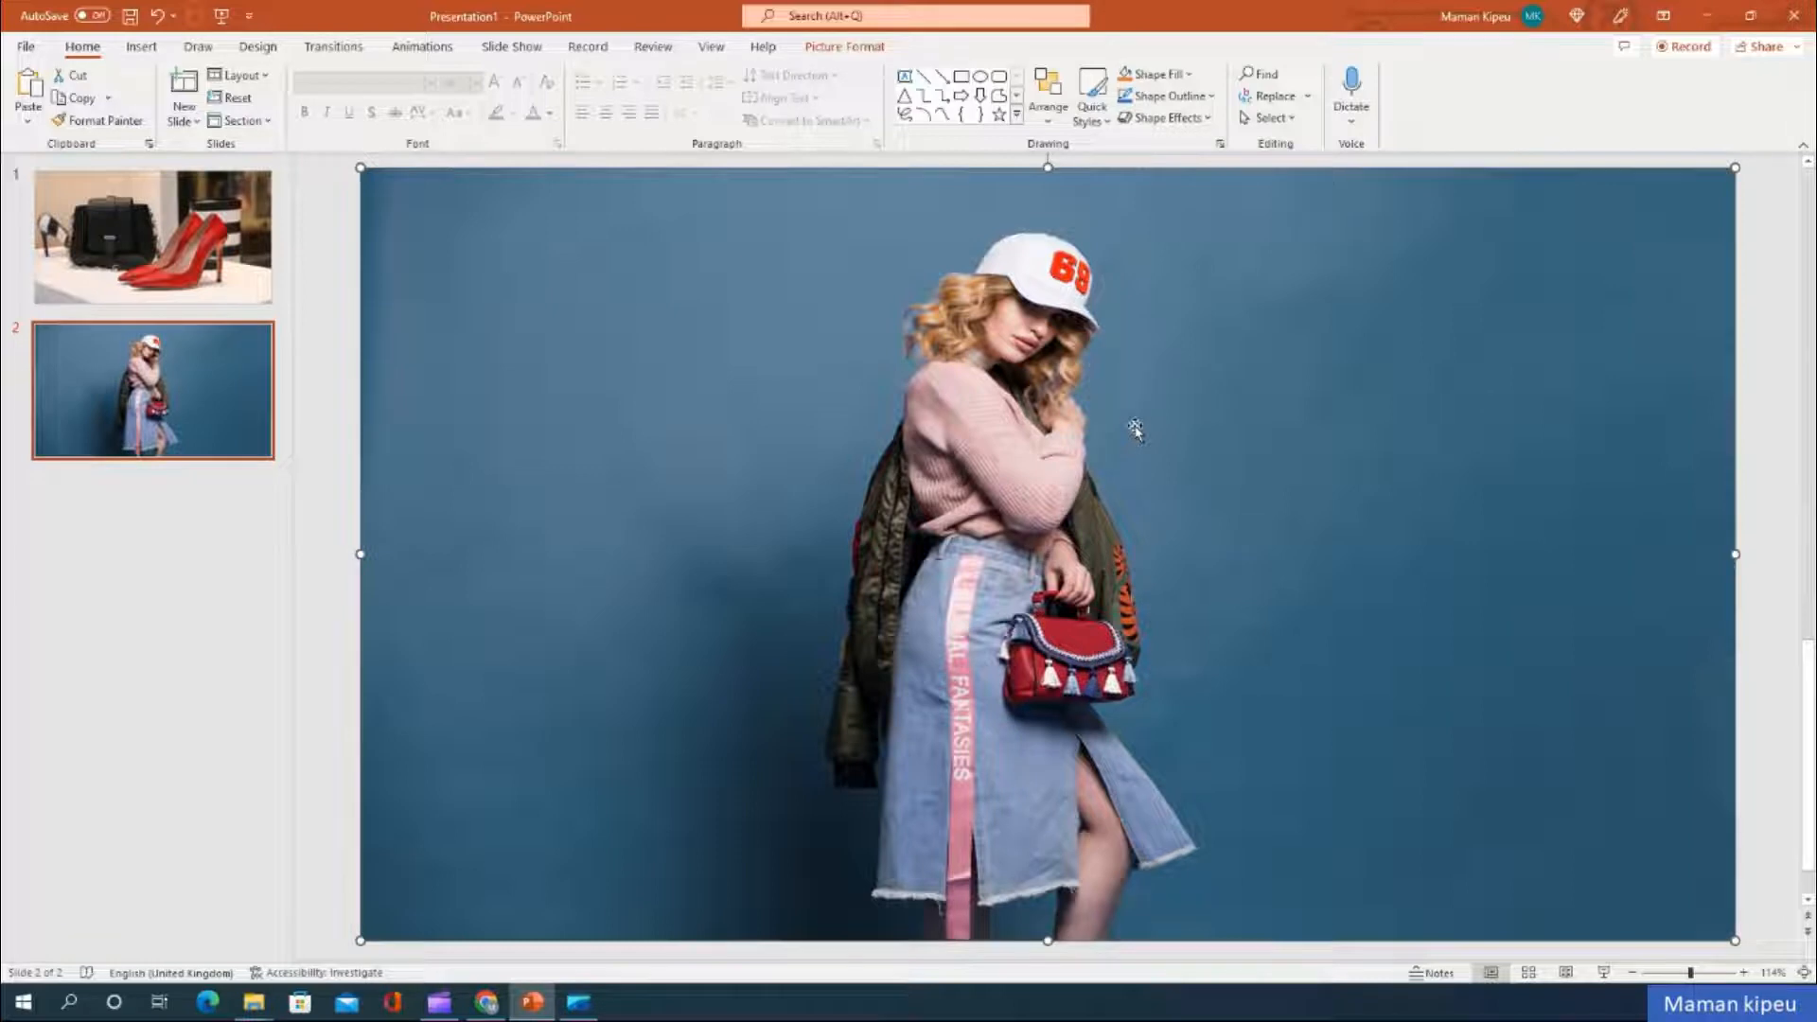
pyautogui.hotkey('ctrl', 'd')
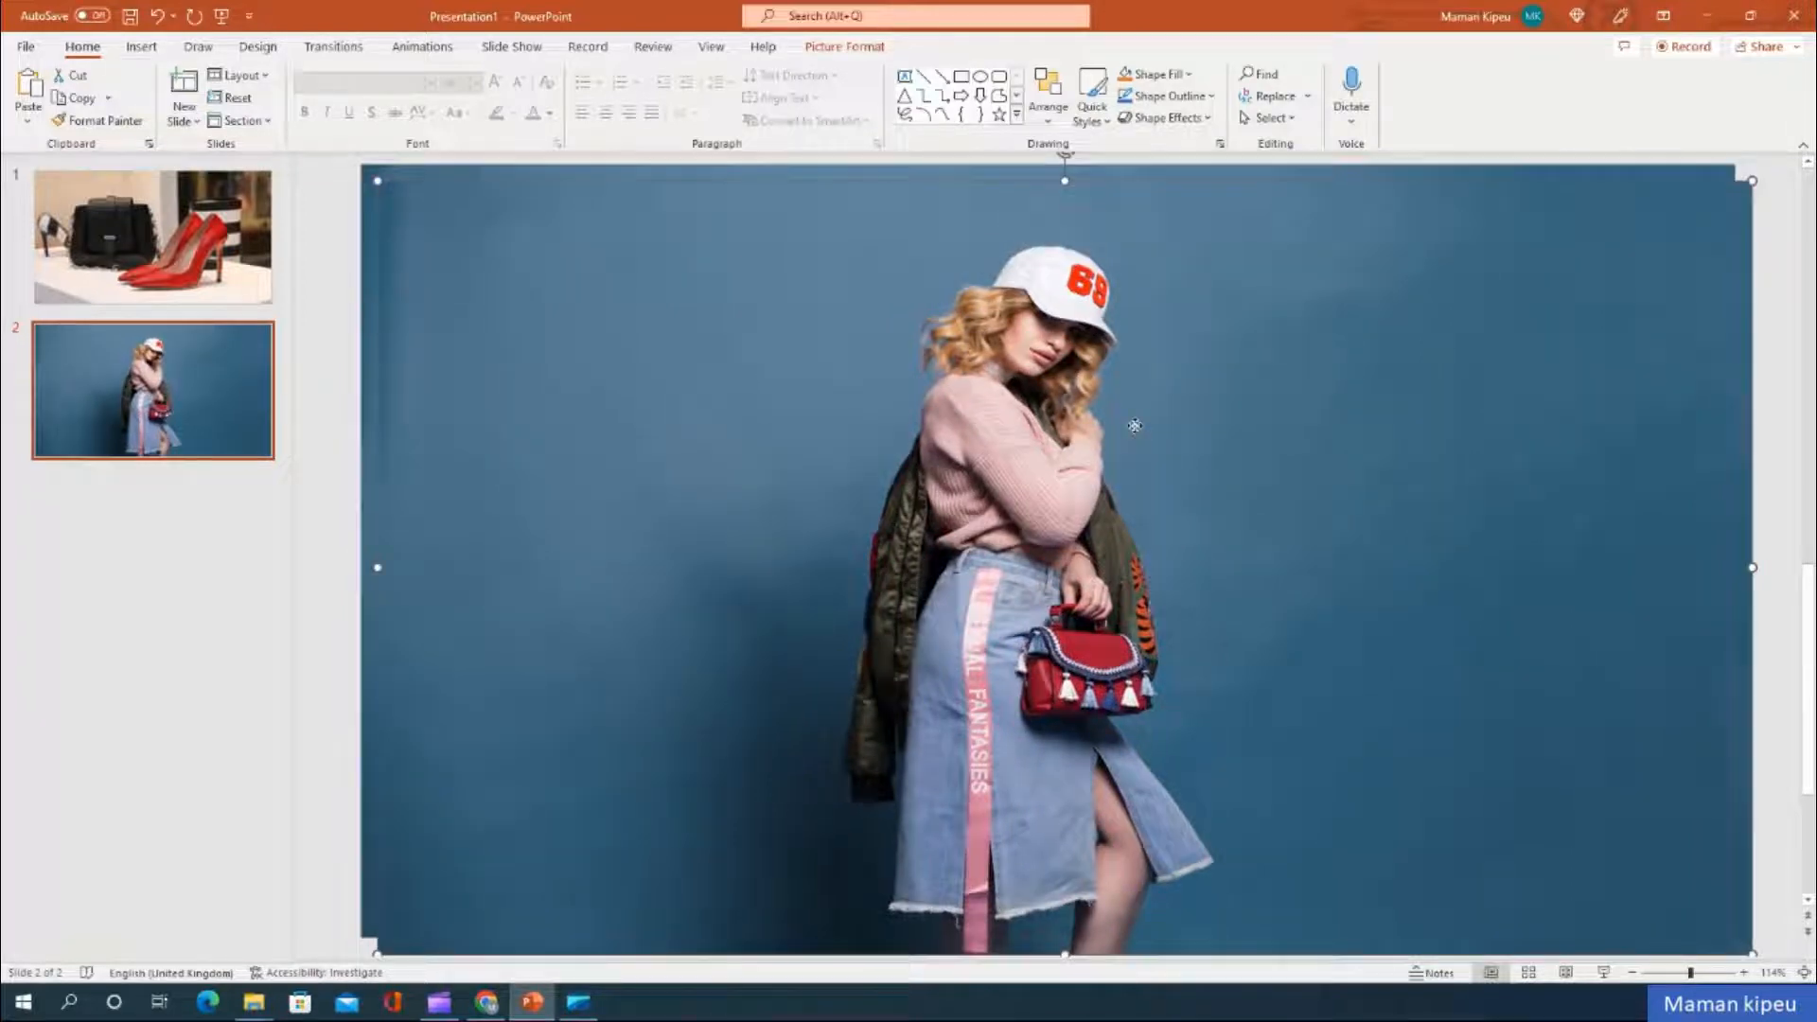
pyautogui.moveTo(1134, 425); pyautogui.dragTo(1158, 528)
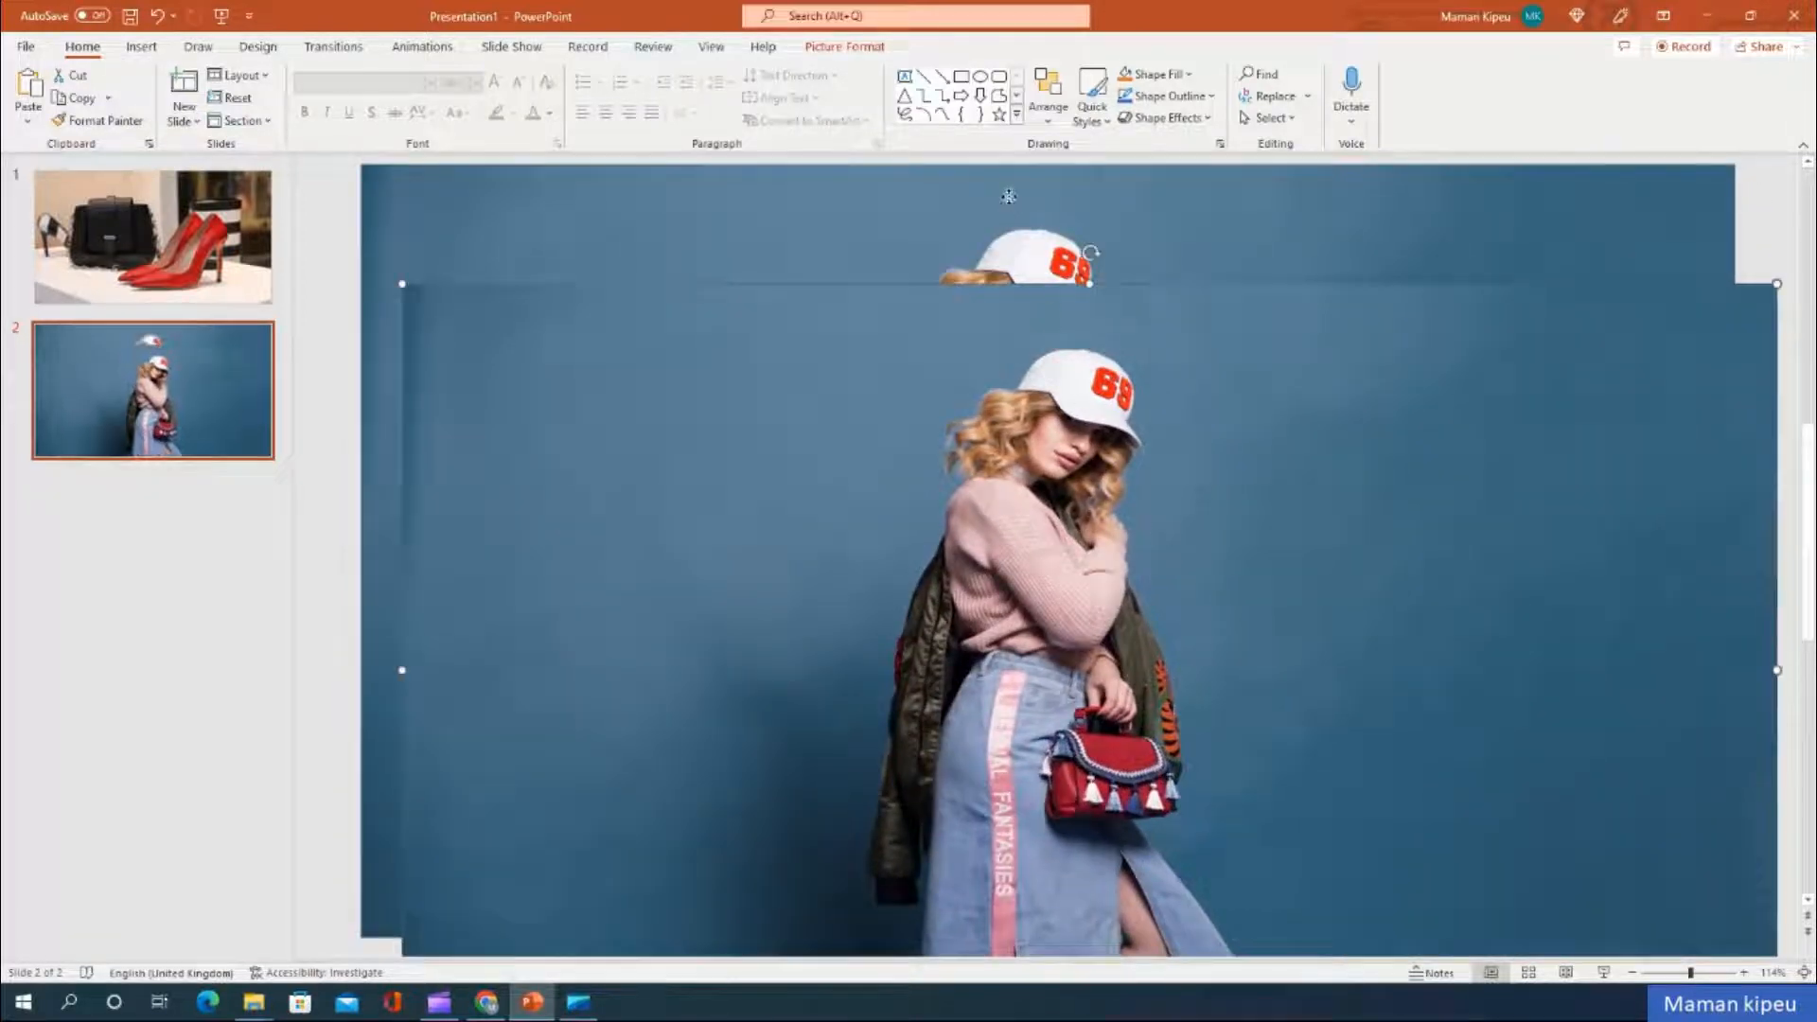
# Lock the original picture at the back and move the duplicate exactly over it
pyautogui.click(1009, 199)
pyautogui.rightClick(1009, 198)
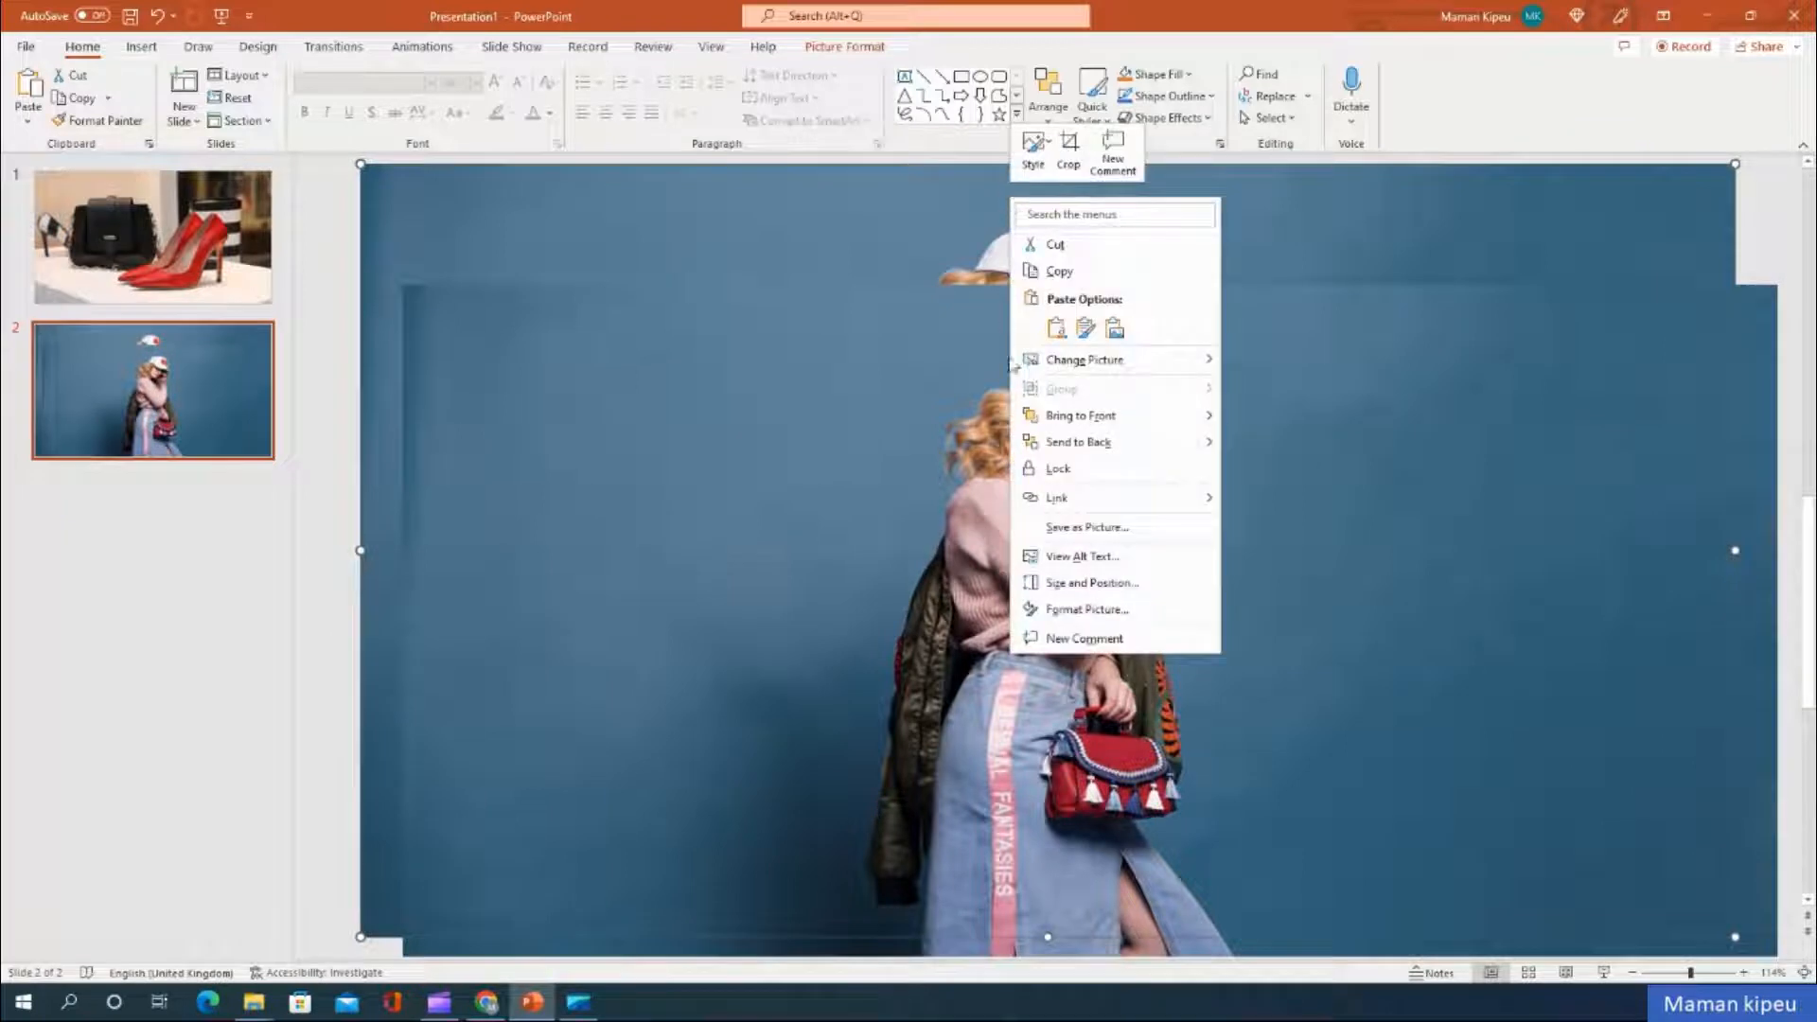
pyautogui.click(1041, 466)
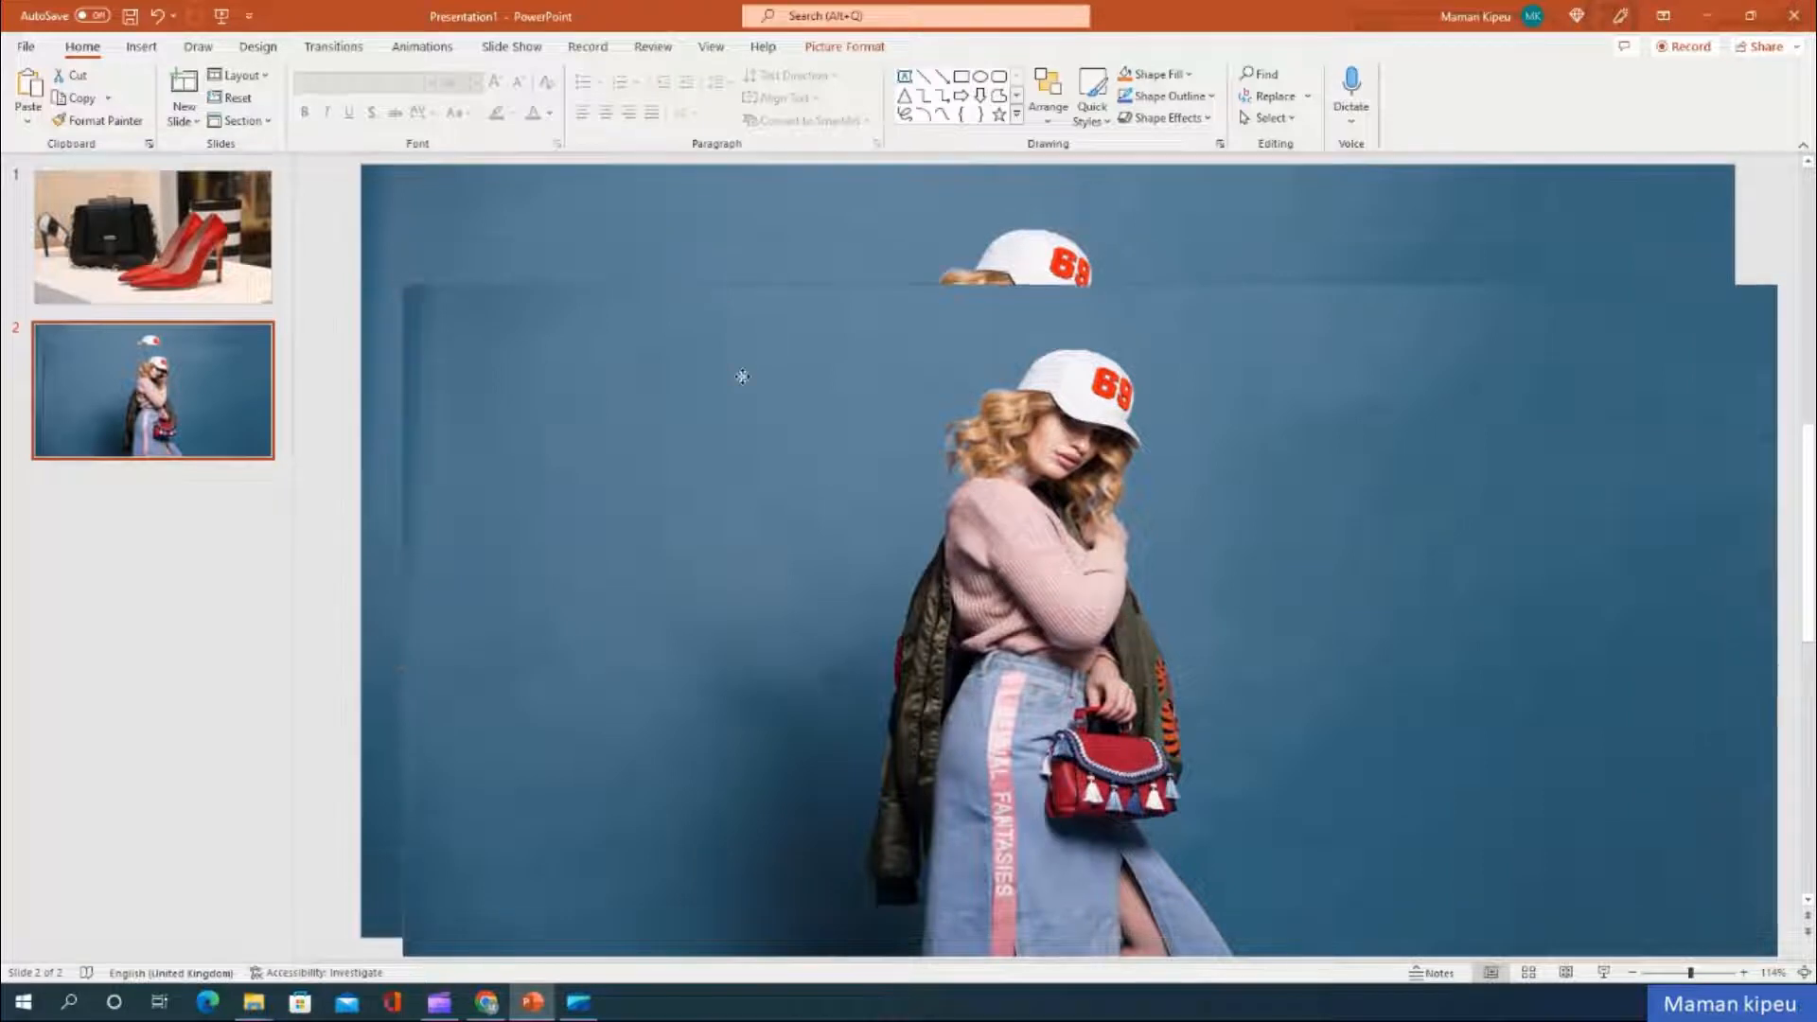
pyautogui.moveTo(738, 373); pyautogui.dragTo(702, 260)
# Turn the top copy of the picture black and white with the 0% color saturation preset
pyautogui.rightClick(738, 312)
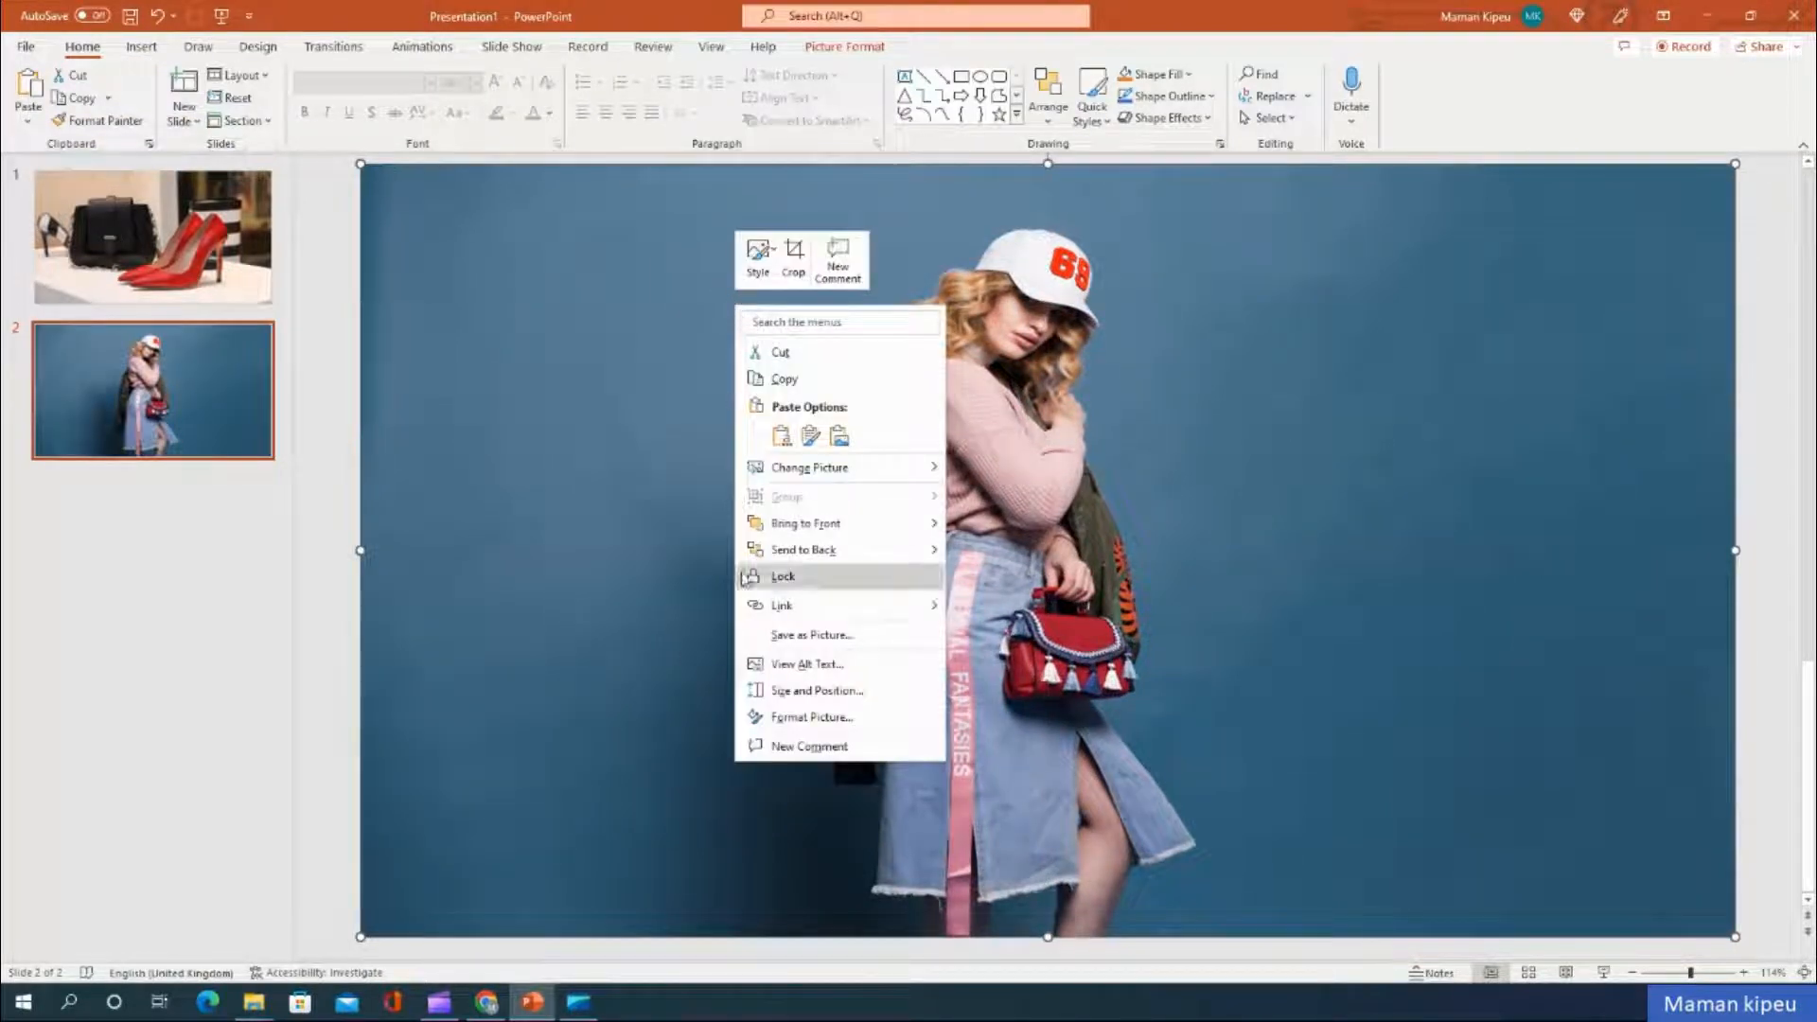
pyautogui.click(806, 726)
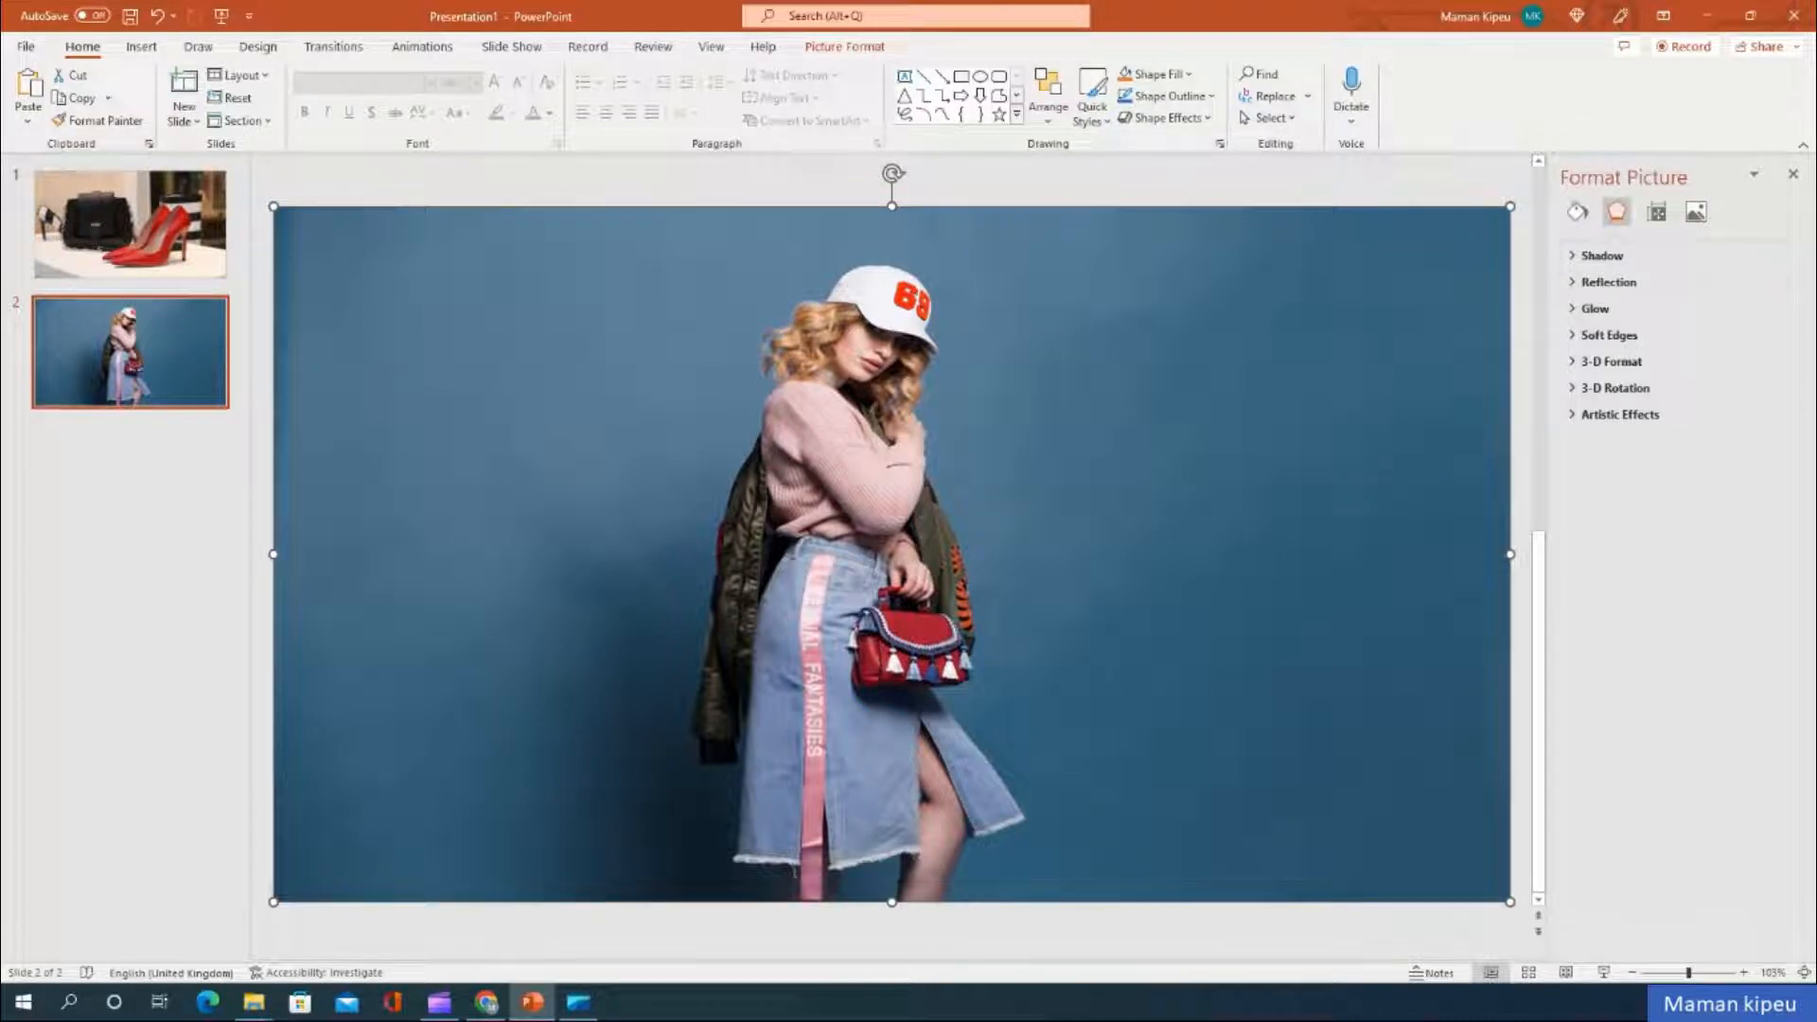
pyautogui.click(1696, 214)
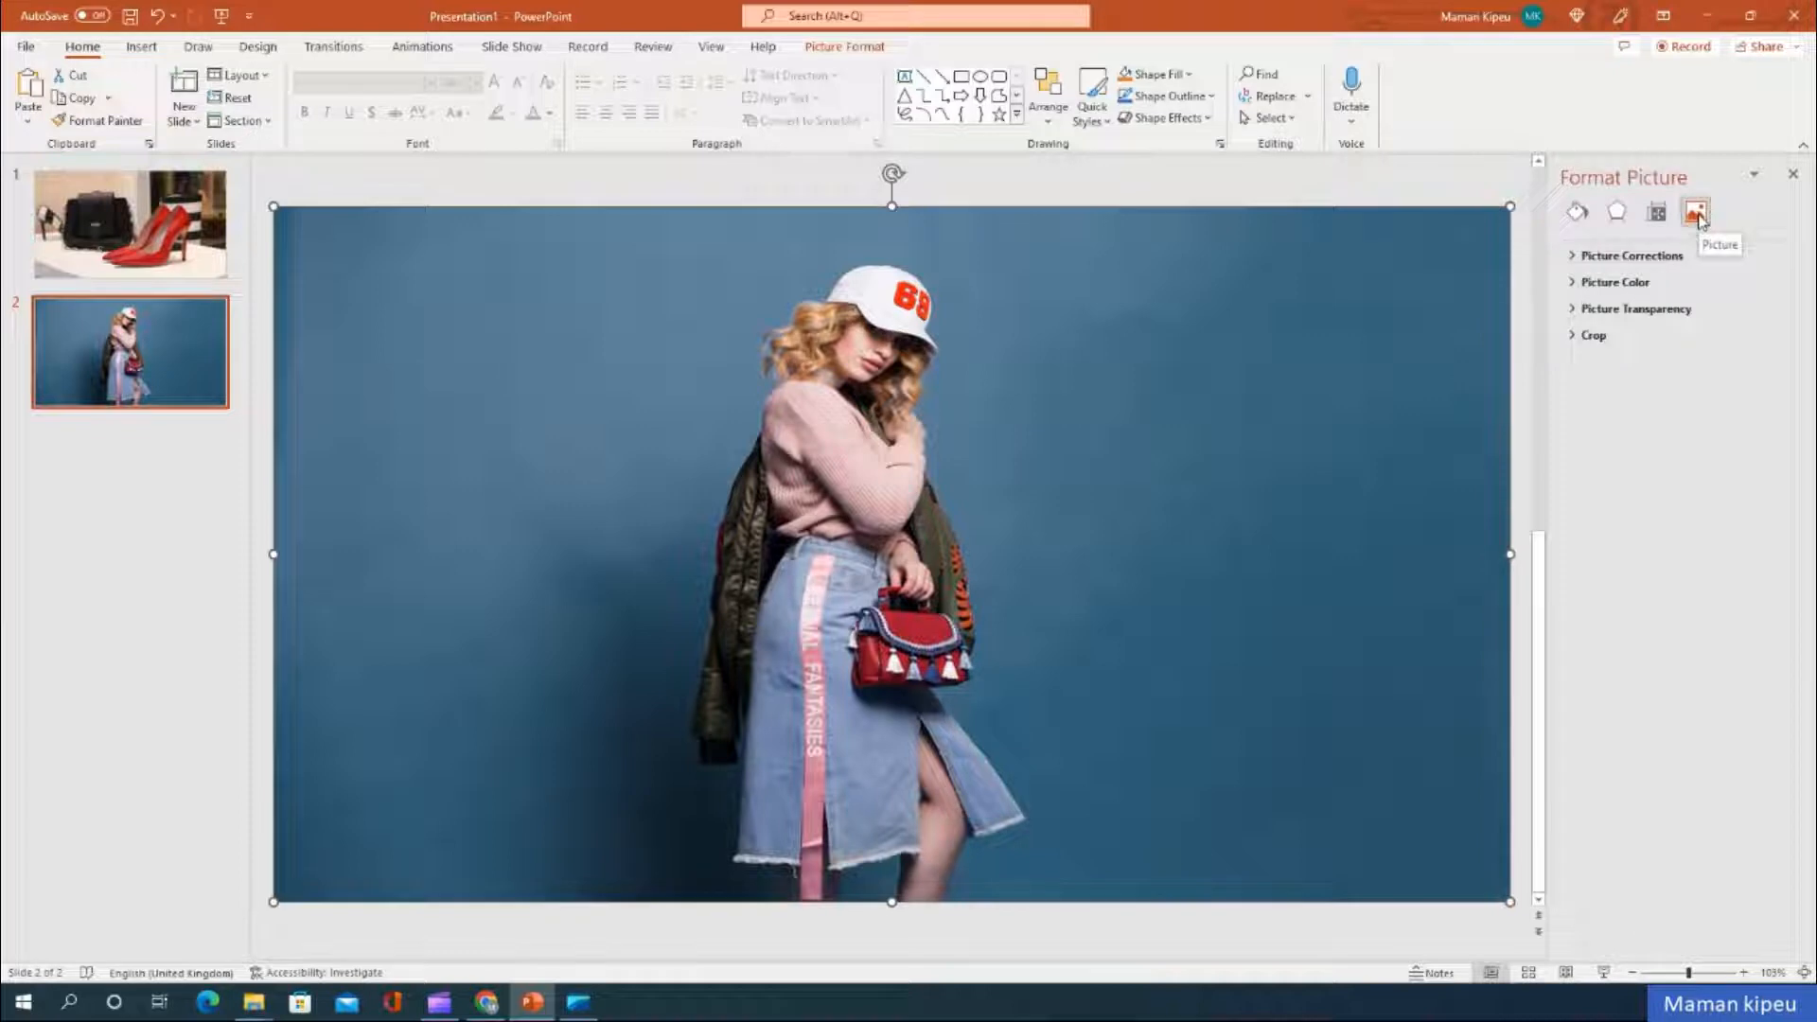
pyautogui.click(1632, 282)
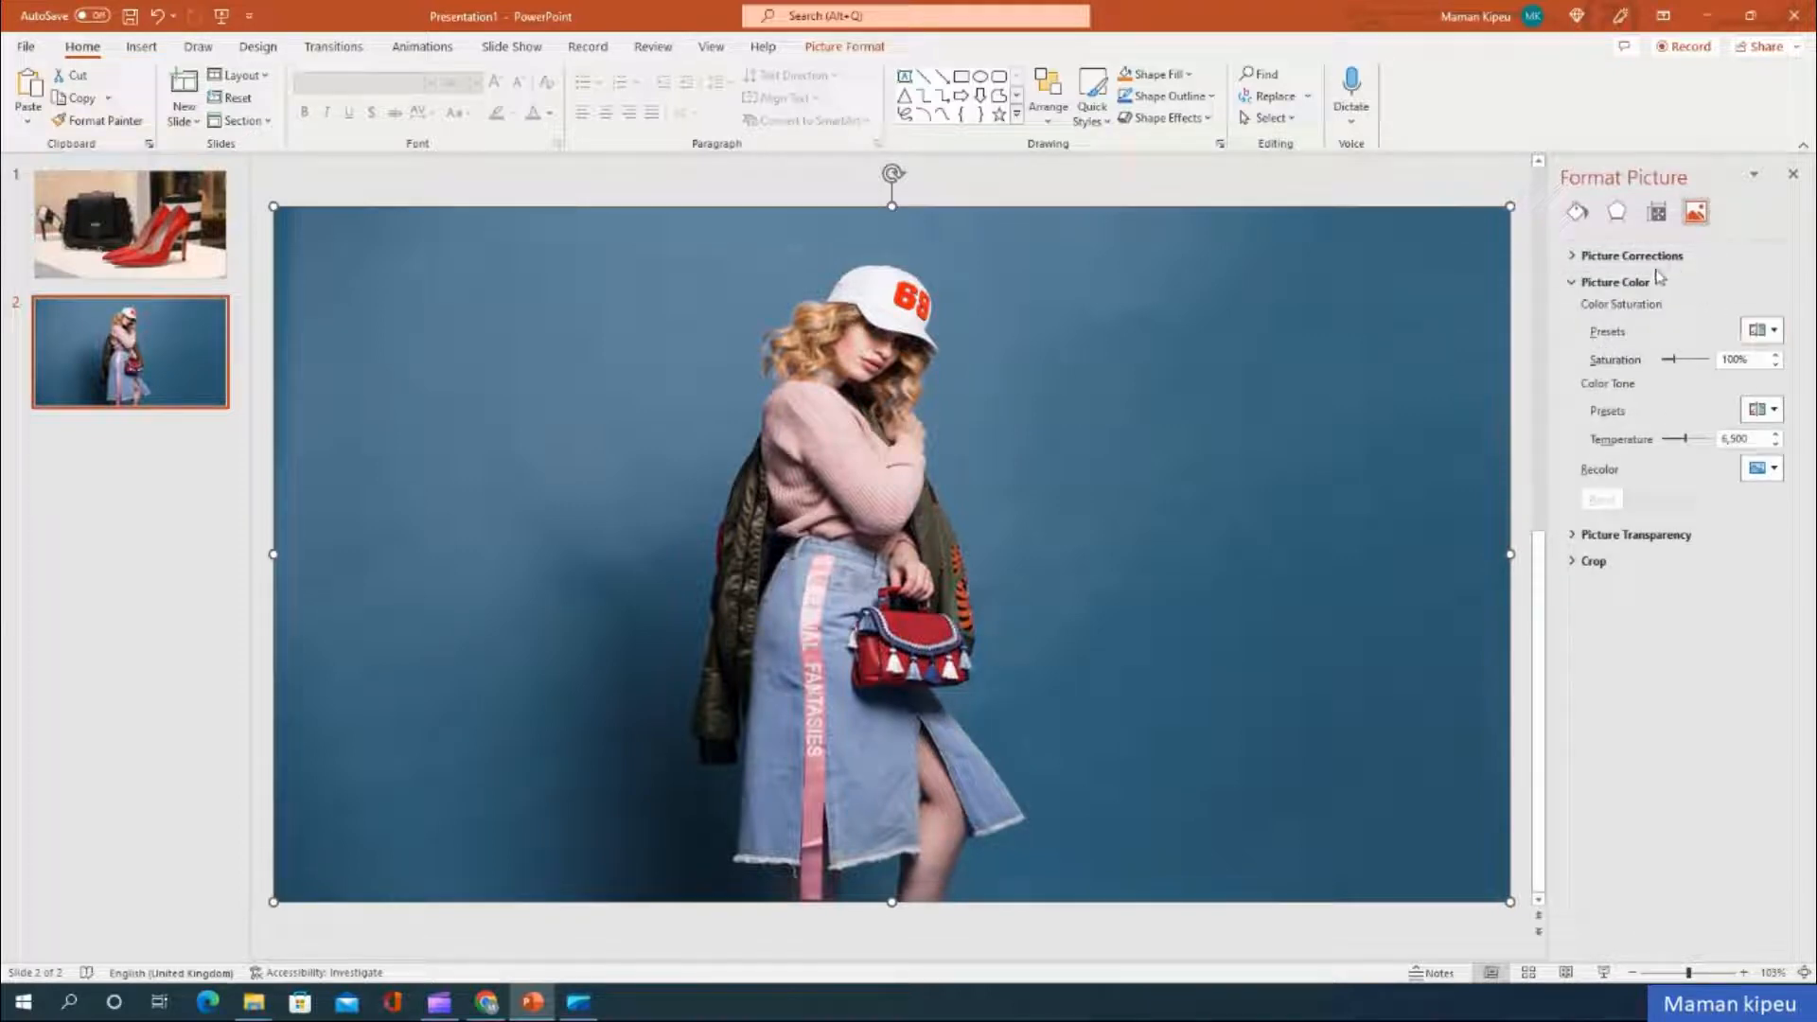
pyautogui.click(1777, 331)
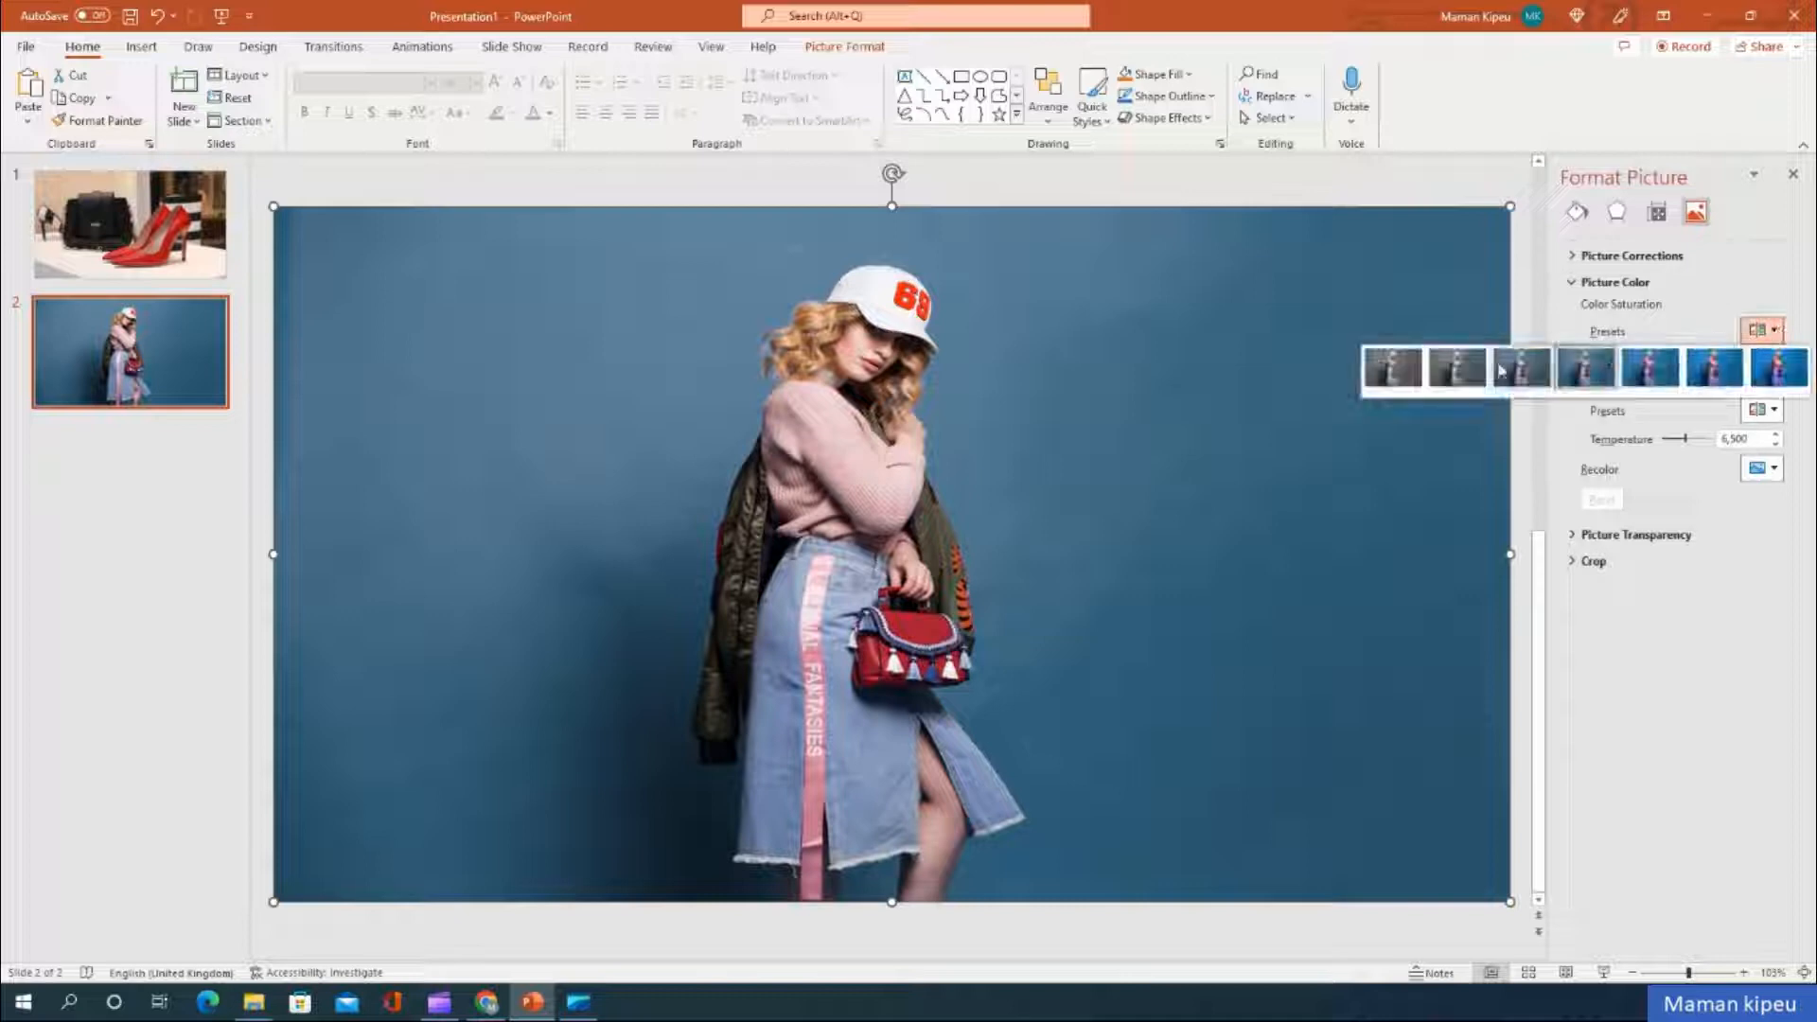
pyautogui.click(1393, 374)
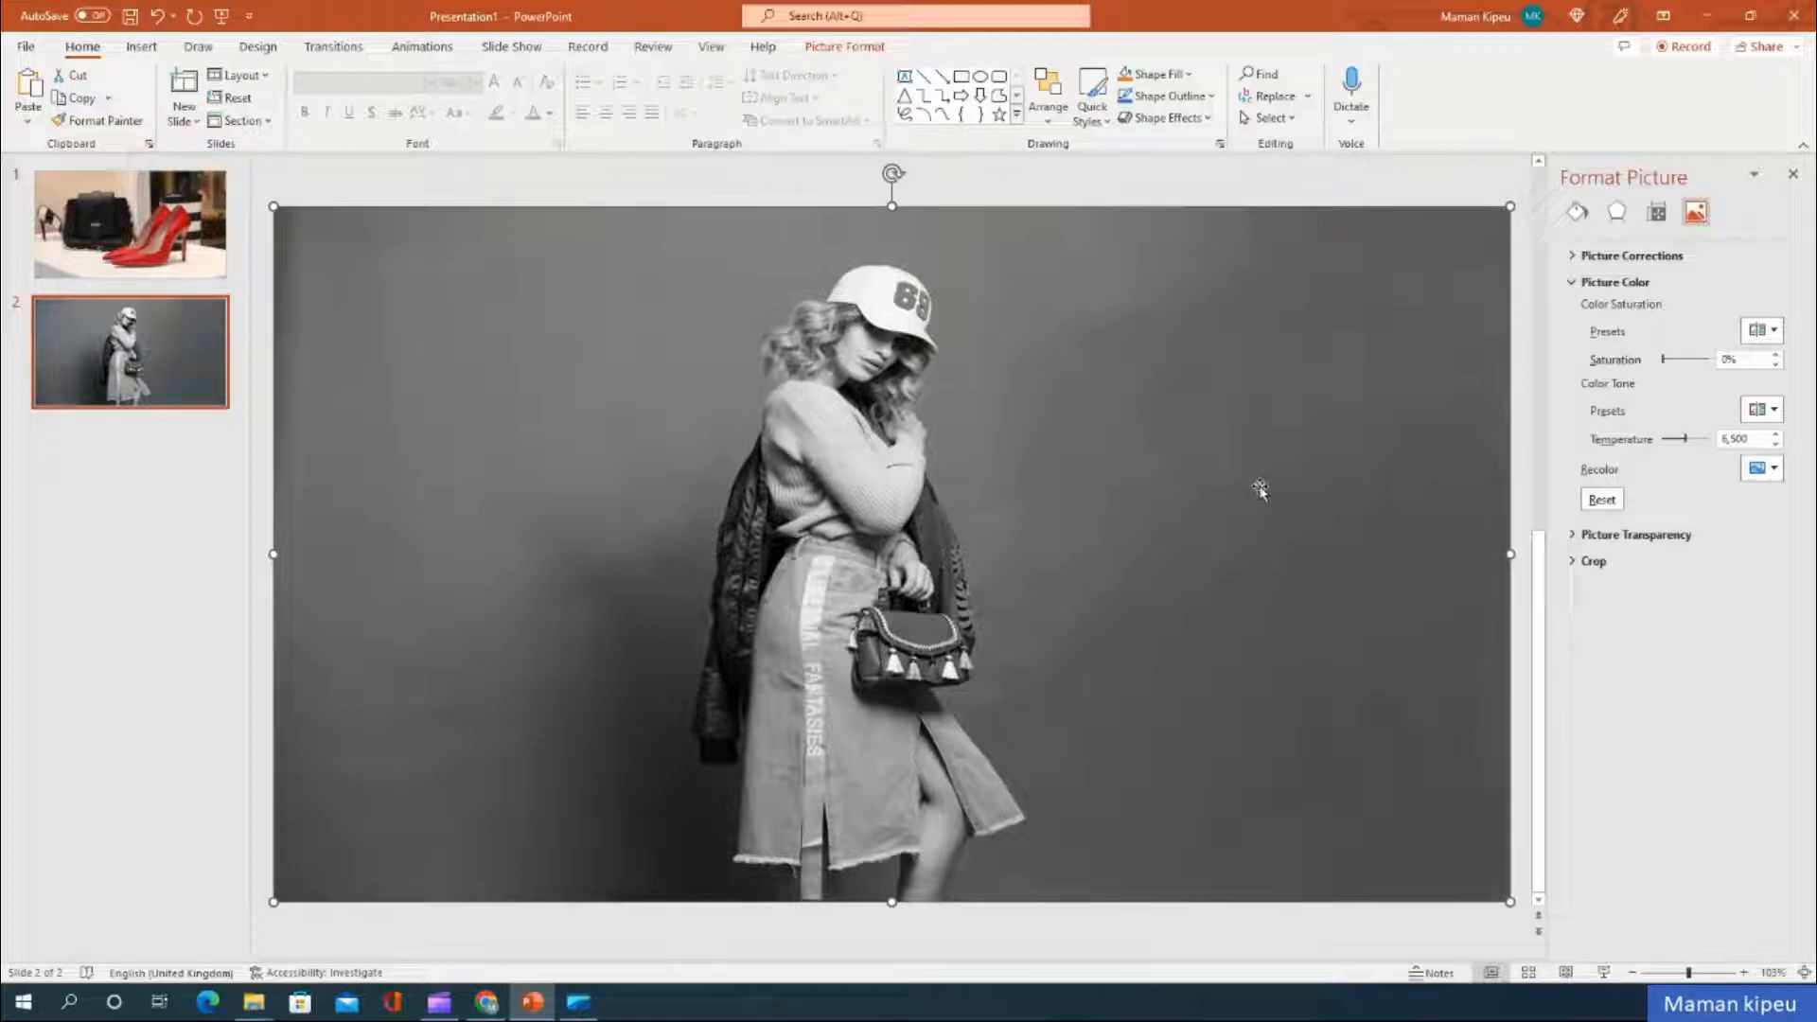
pyautogui.click(1293, 188)
pyautogui.click(442, 275)
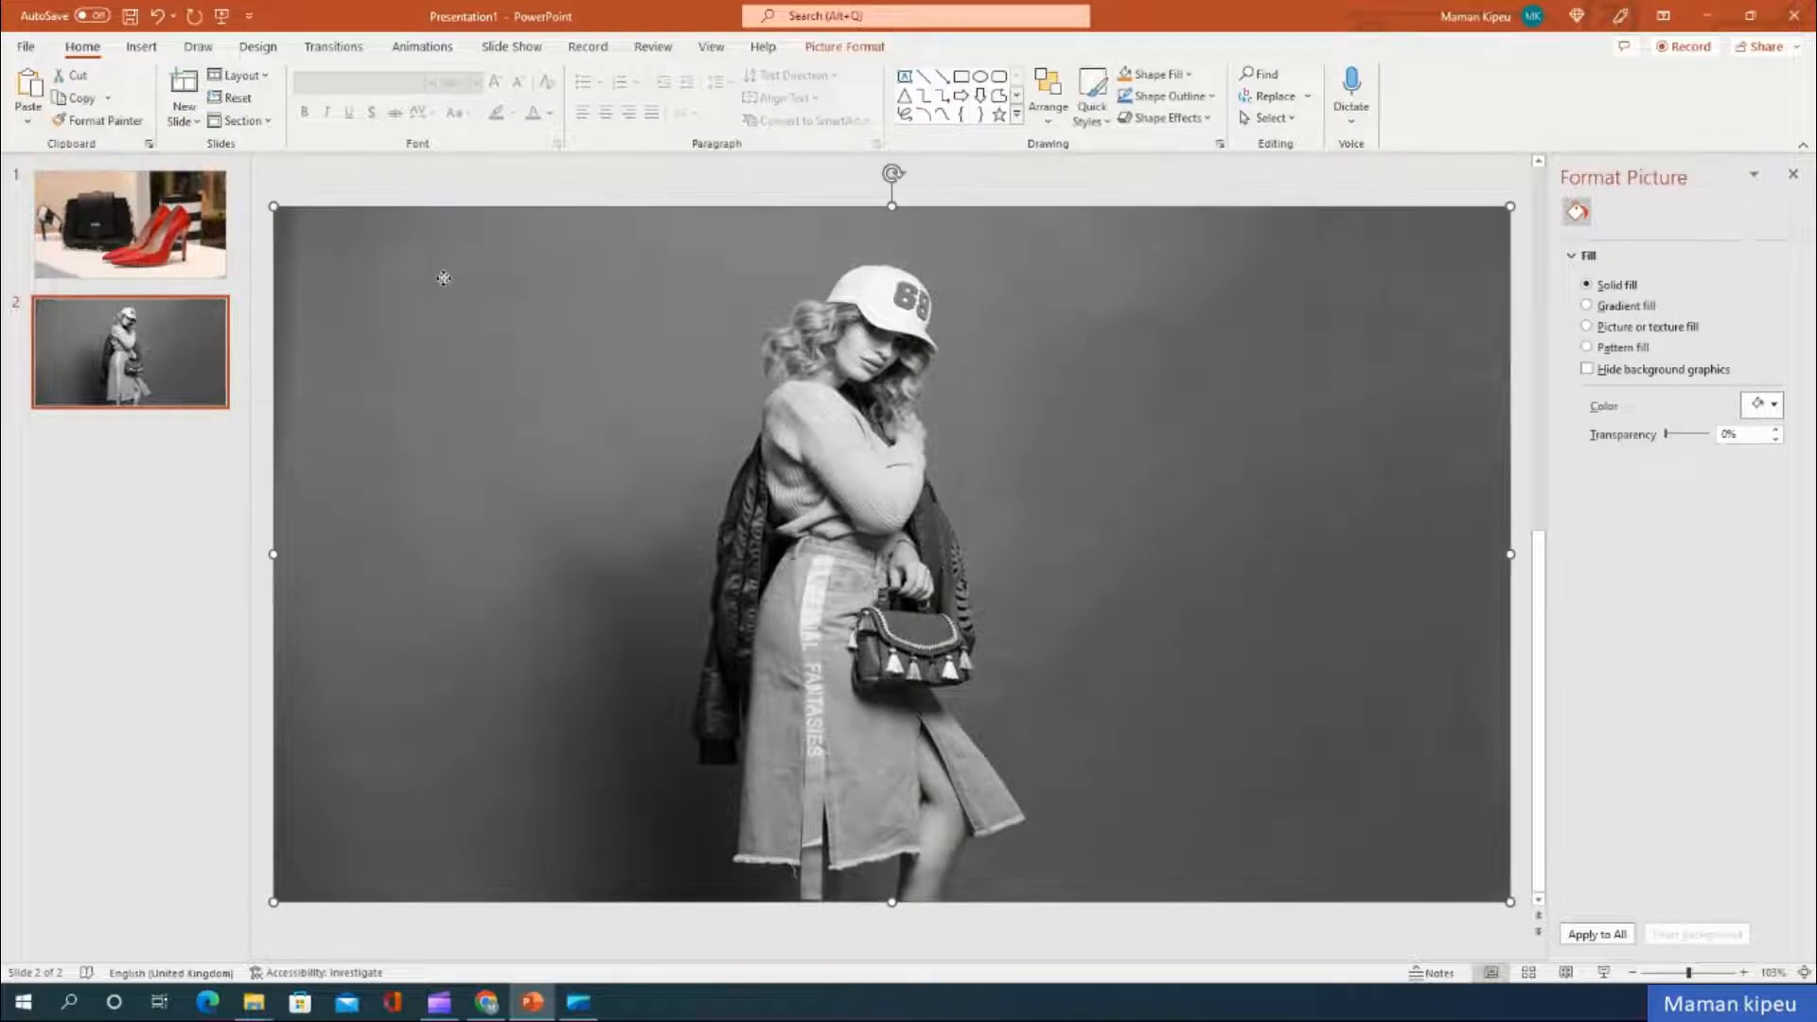
# Duplicate slide 2 twice, and go back to the original slide 2
pyautogui.click(109, 339)
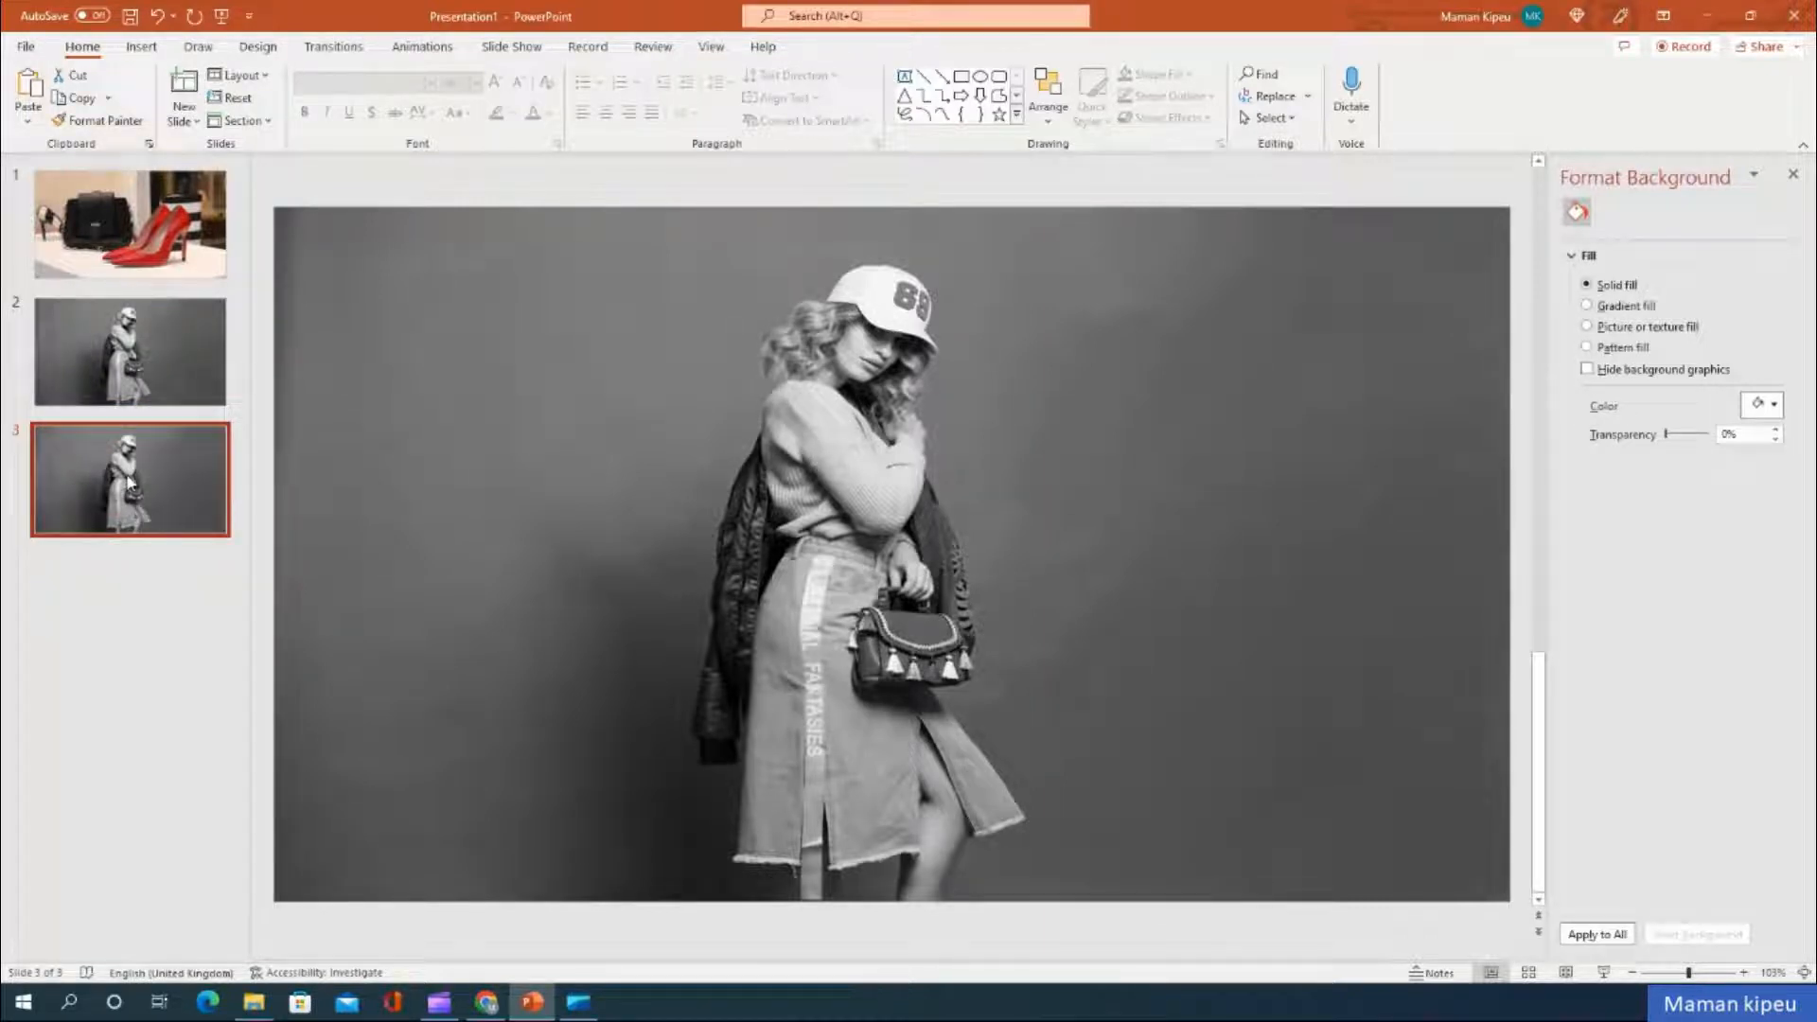
pyautogui.hotkey('ctrl', 'd')
pyautogui.click(130, 354)
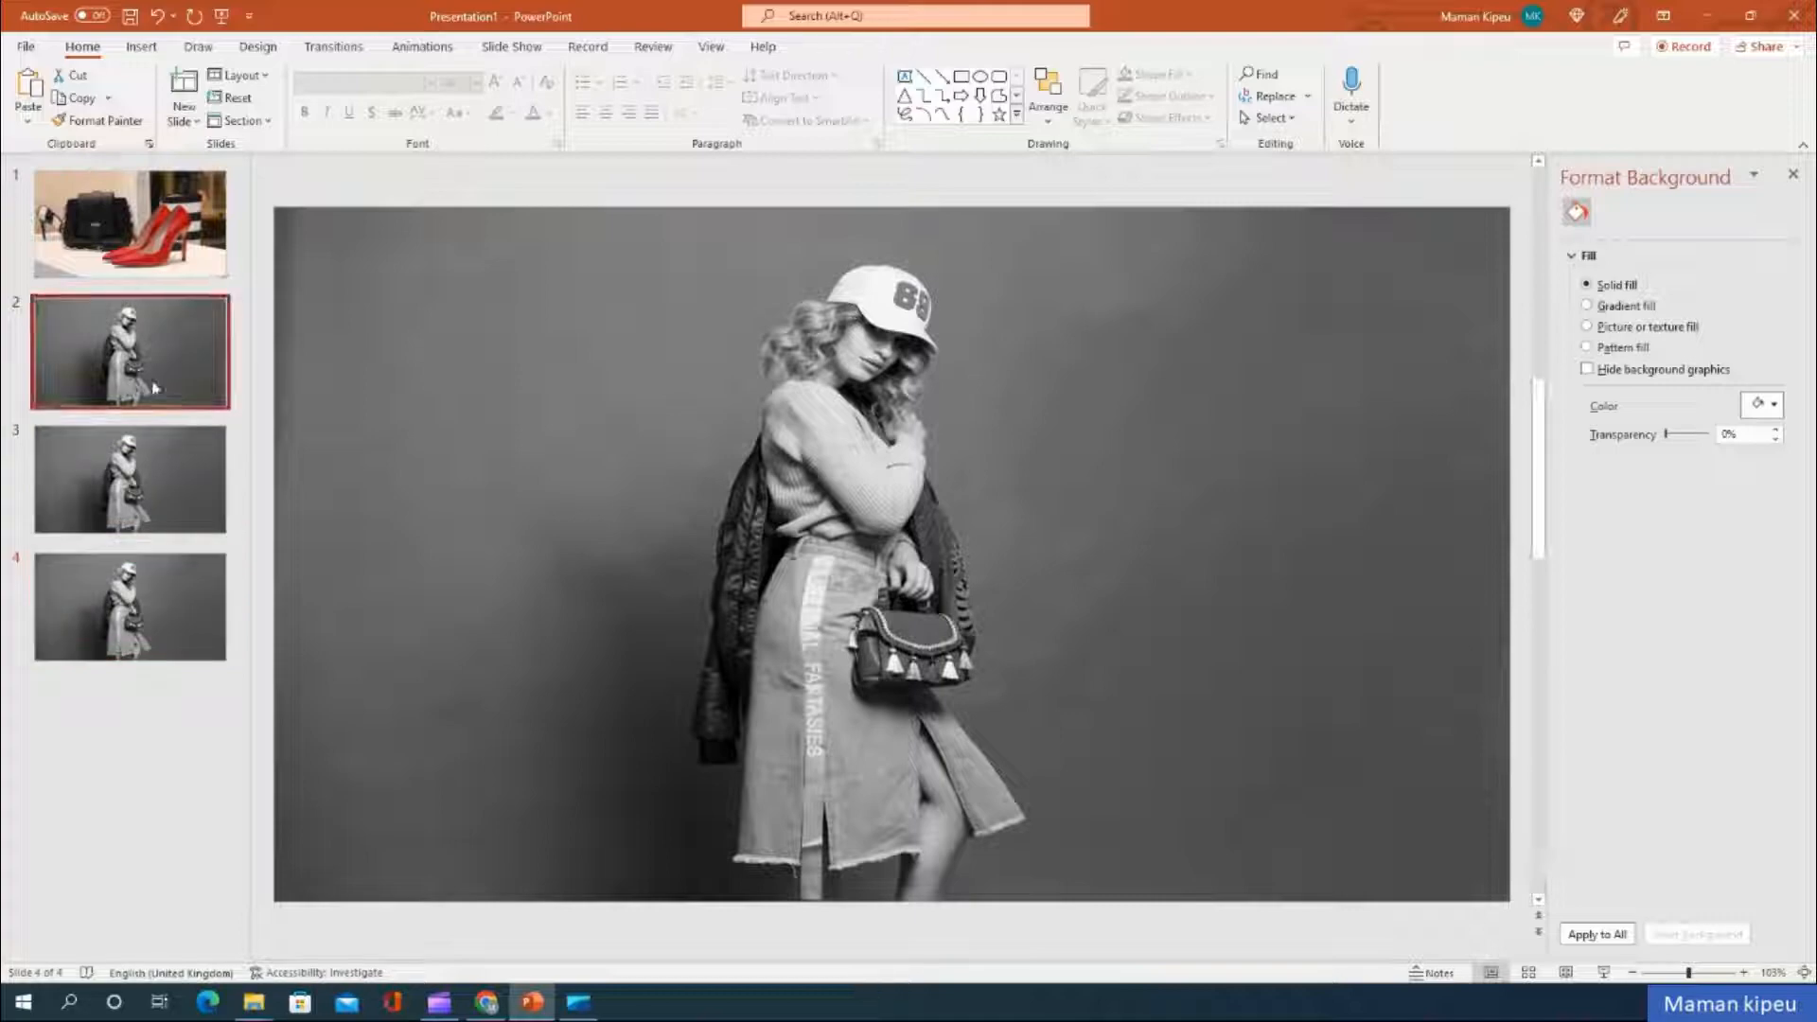
pyautogui.click(549, 1011)
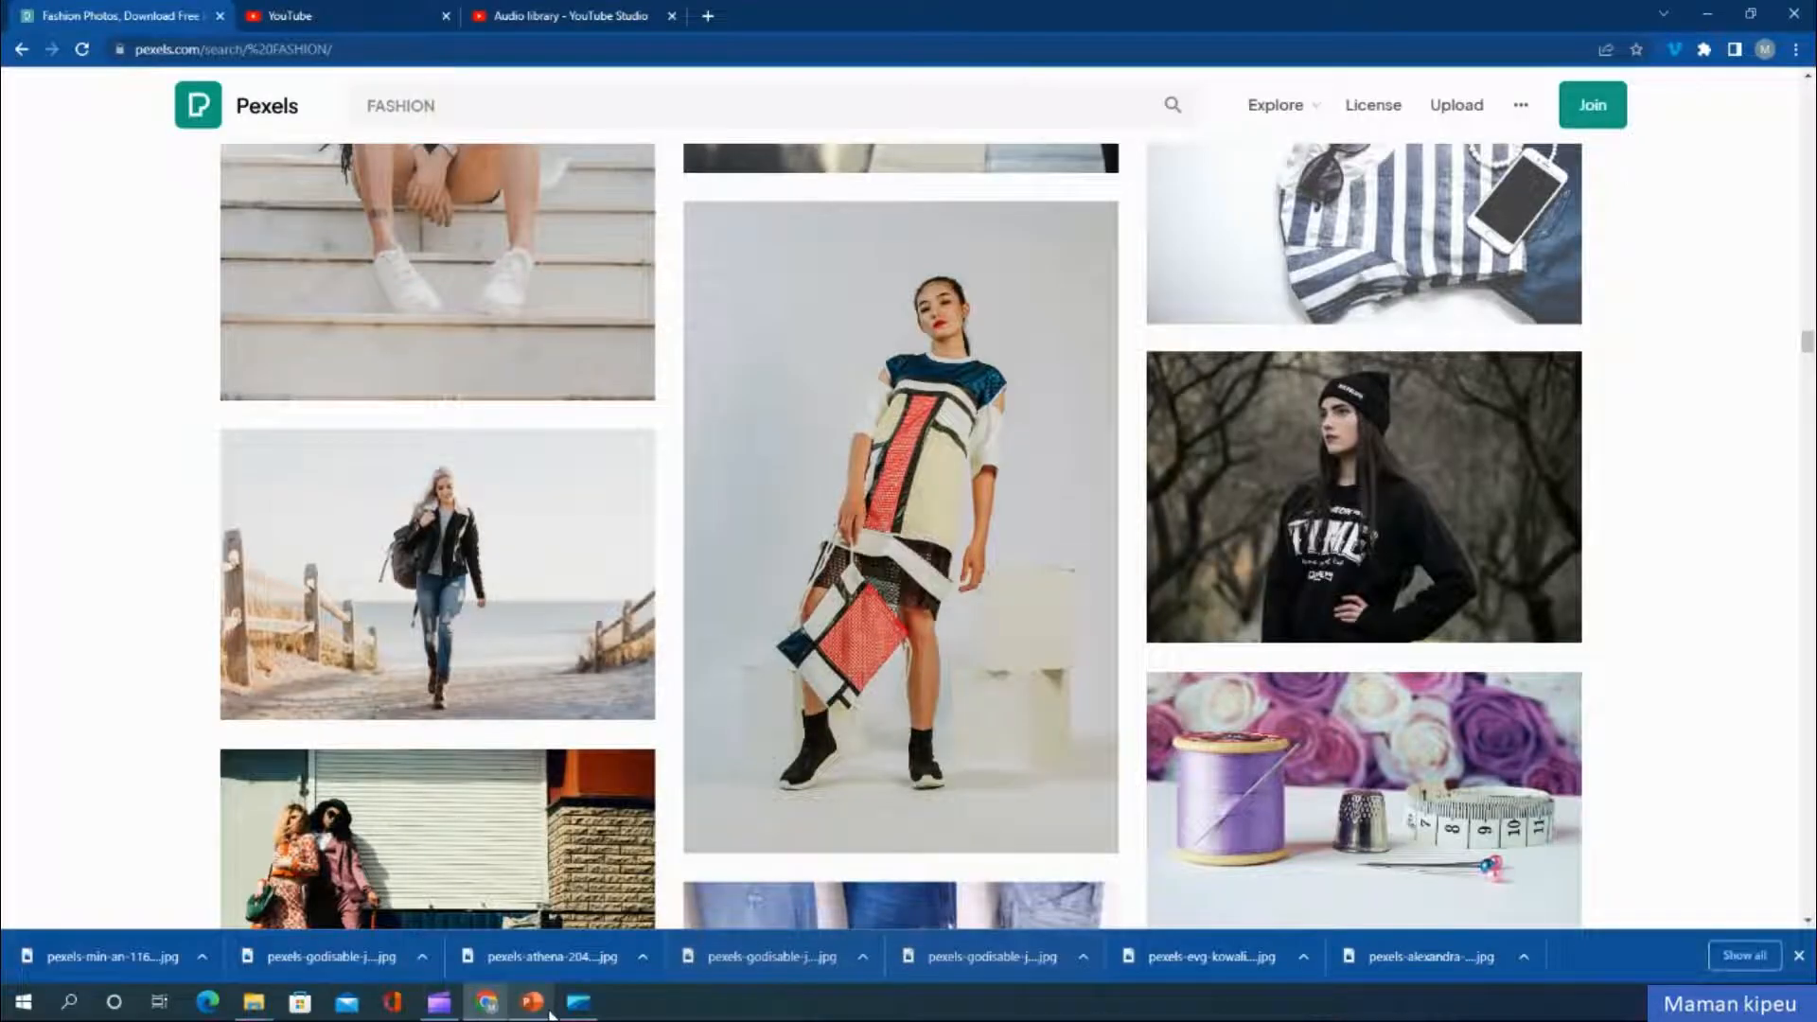
pyautogui.click(533, 1003)
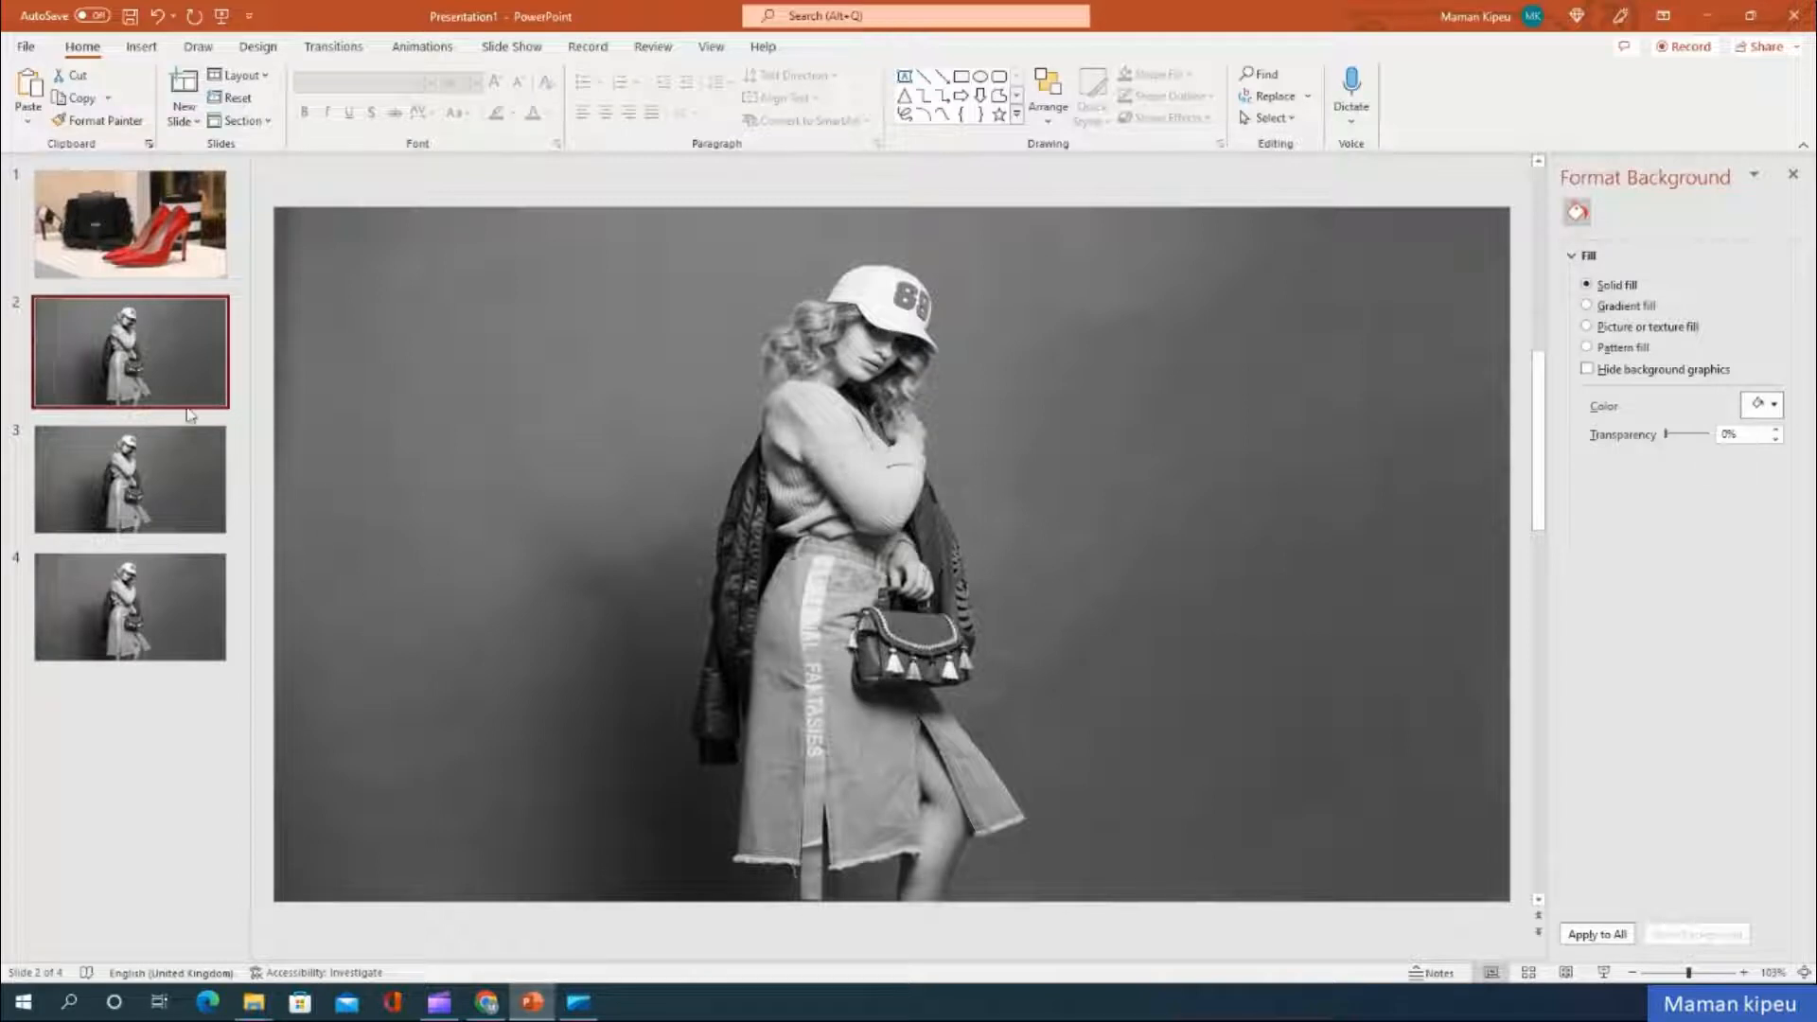
# Delete the black-and-white picture on slide 2, and delete the first slide with the red shoes
pyautogui.click(672, 358)
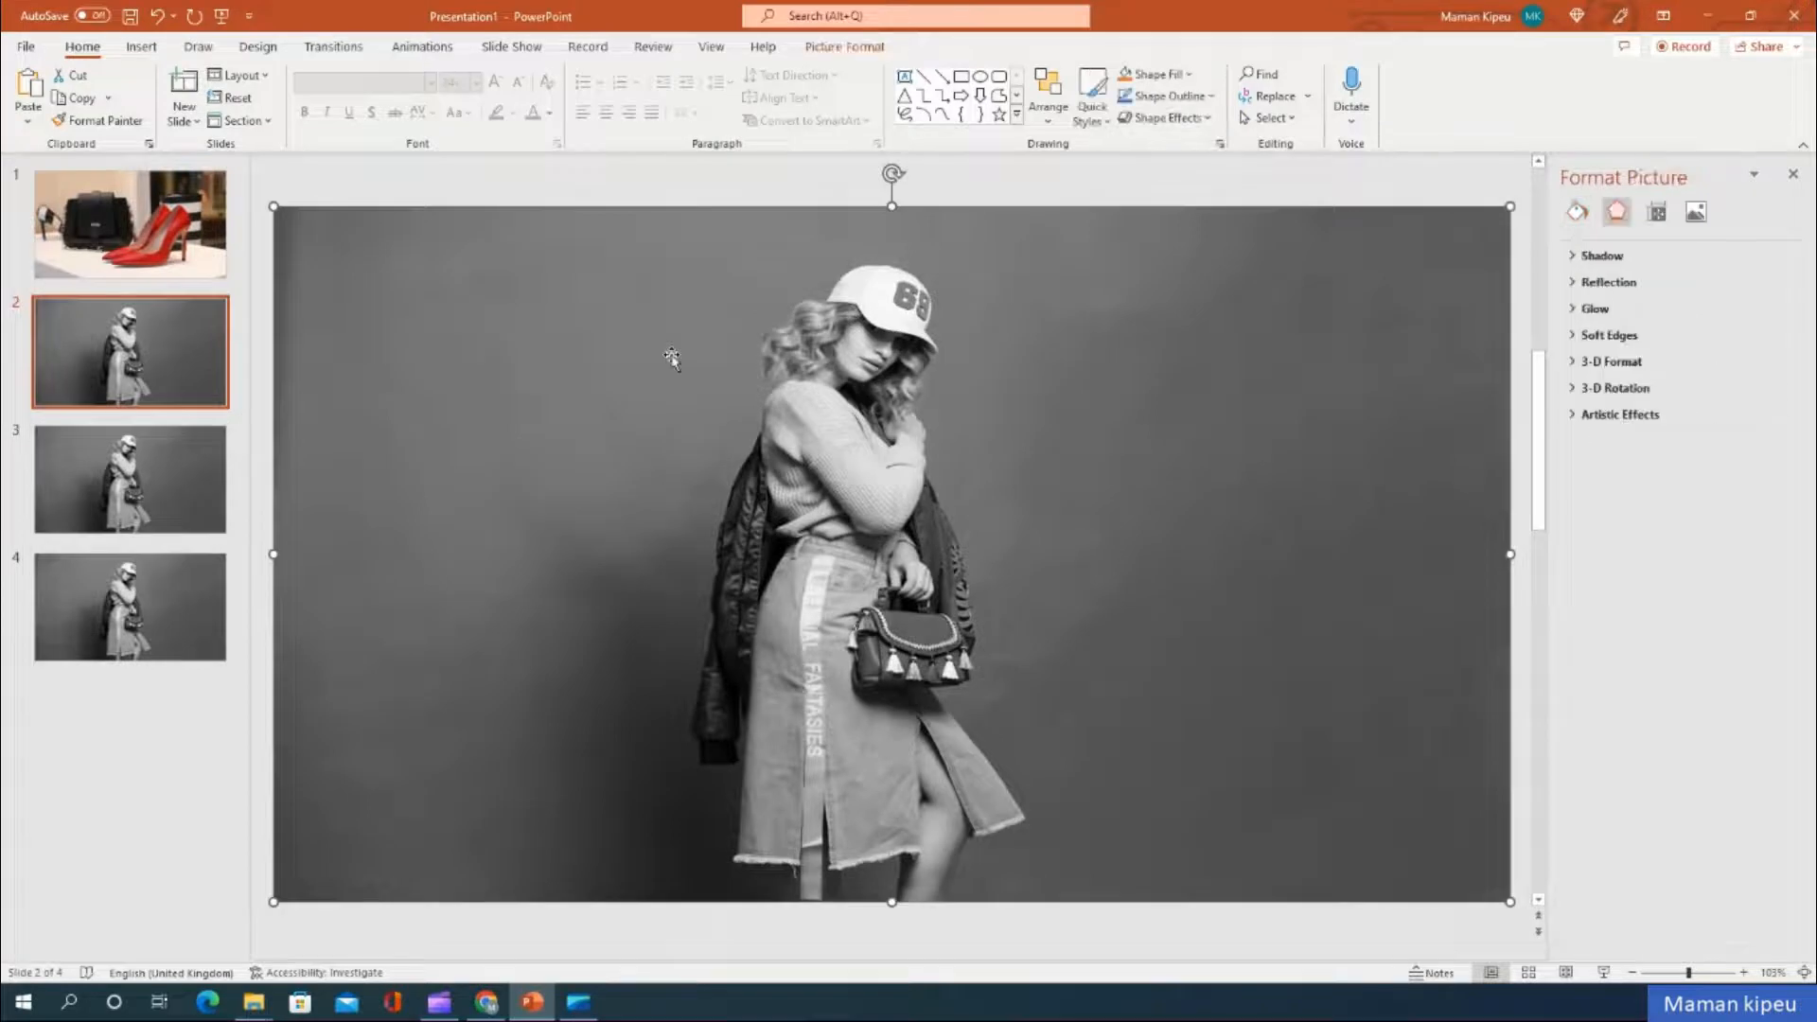
pyautogui.hotkey('ctrl', 'z')
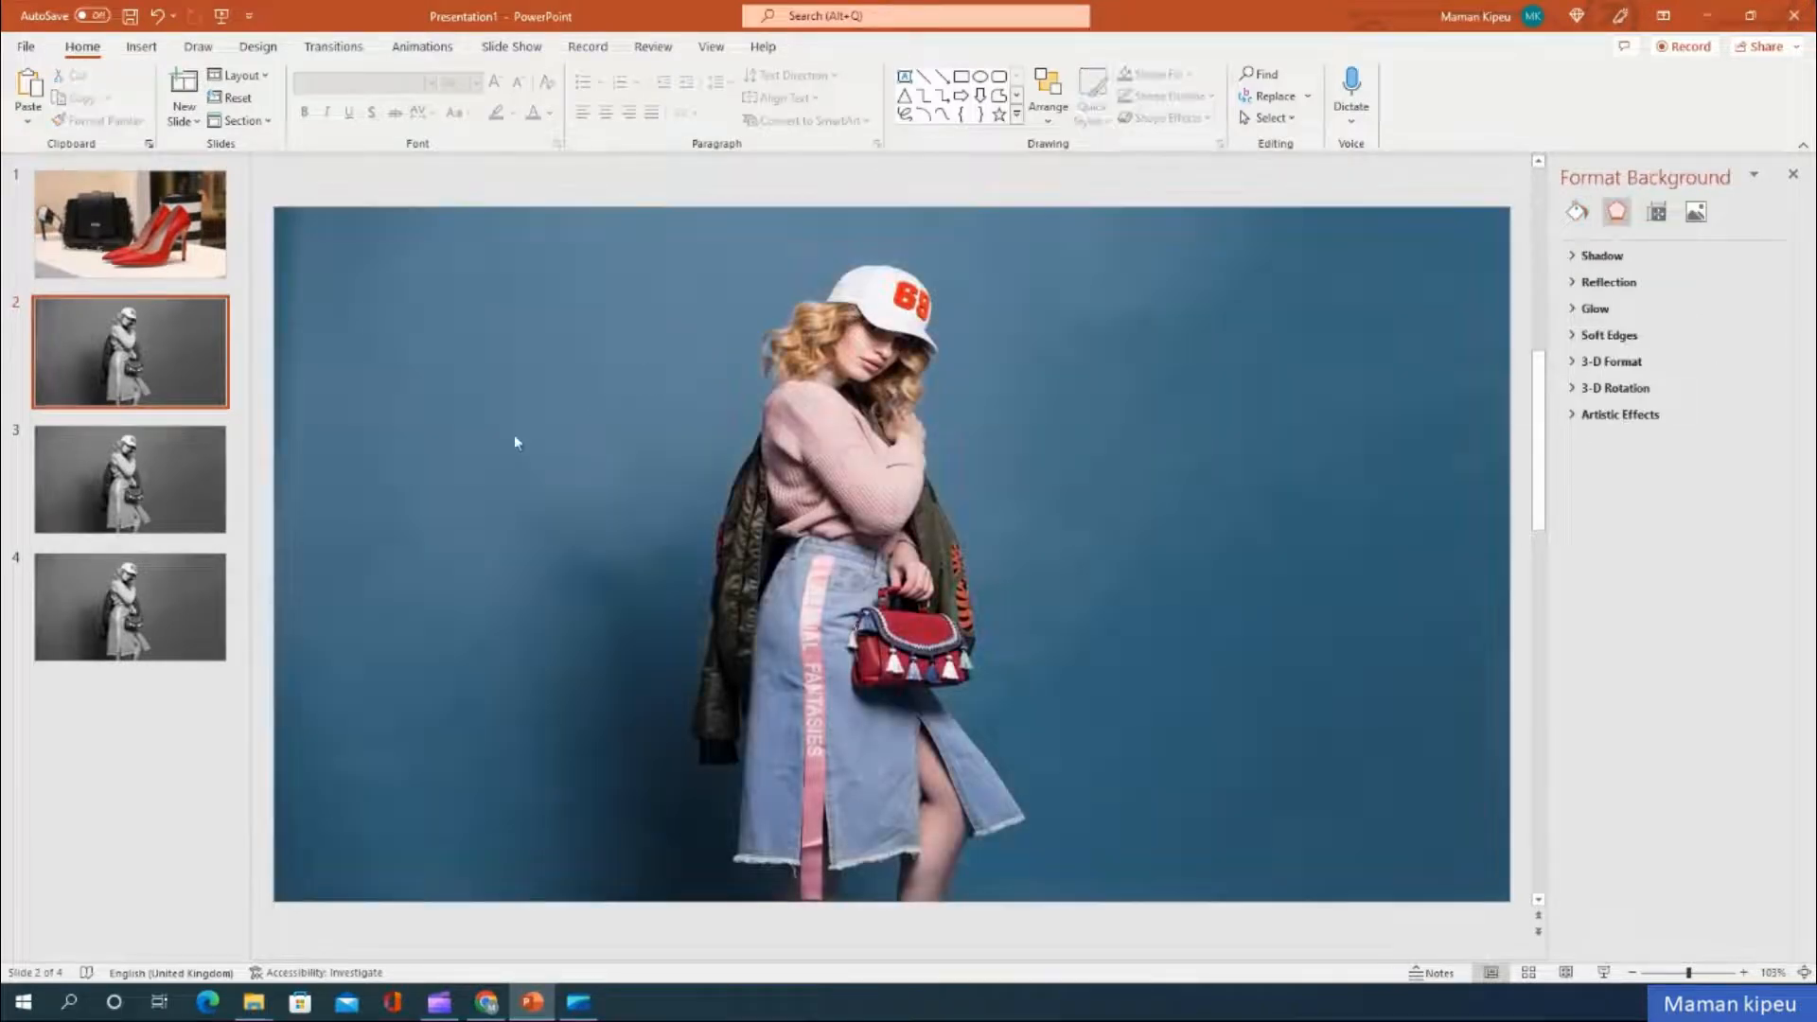
pyautogui.click(126, 235)
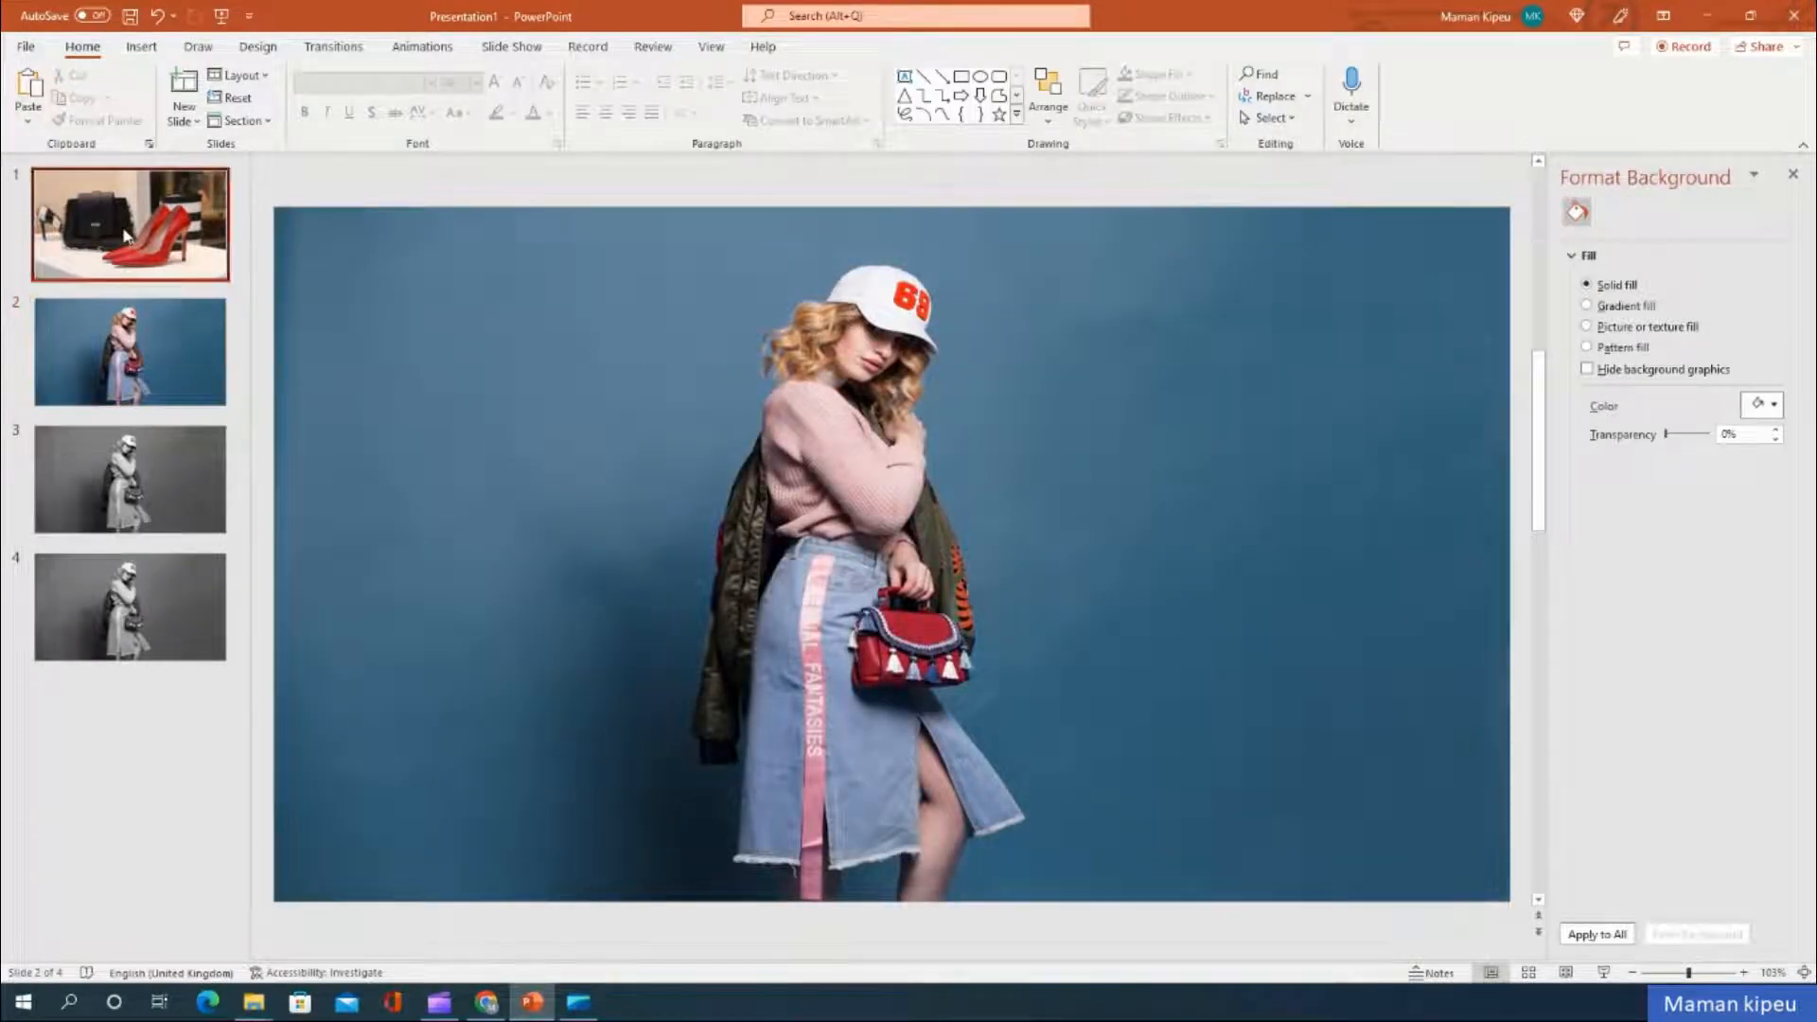
pyautogui.press('Delete')
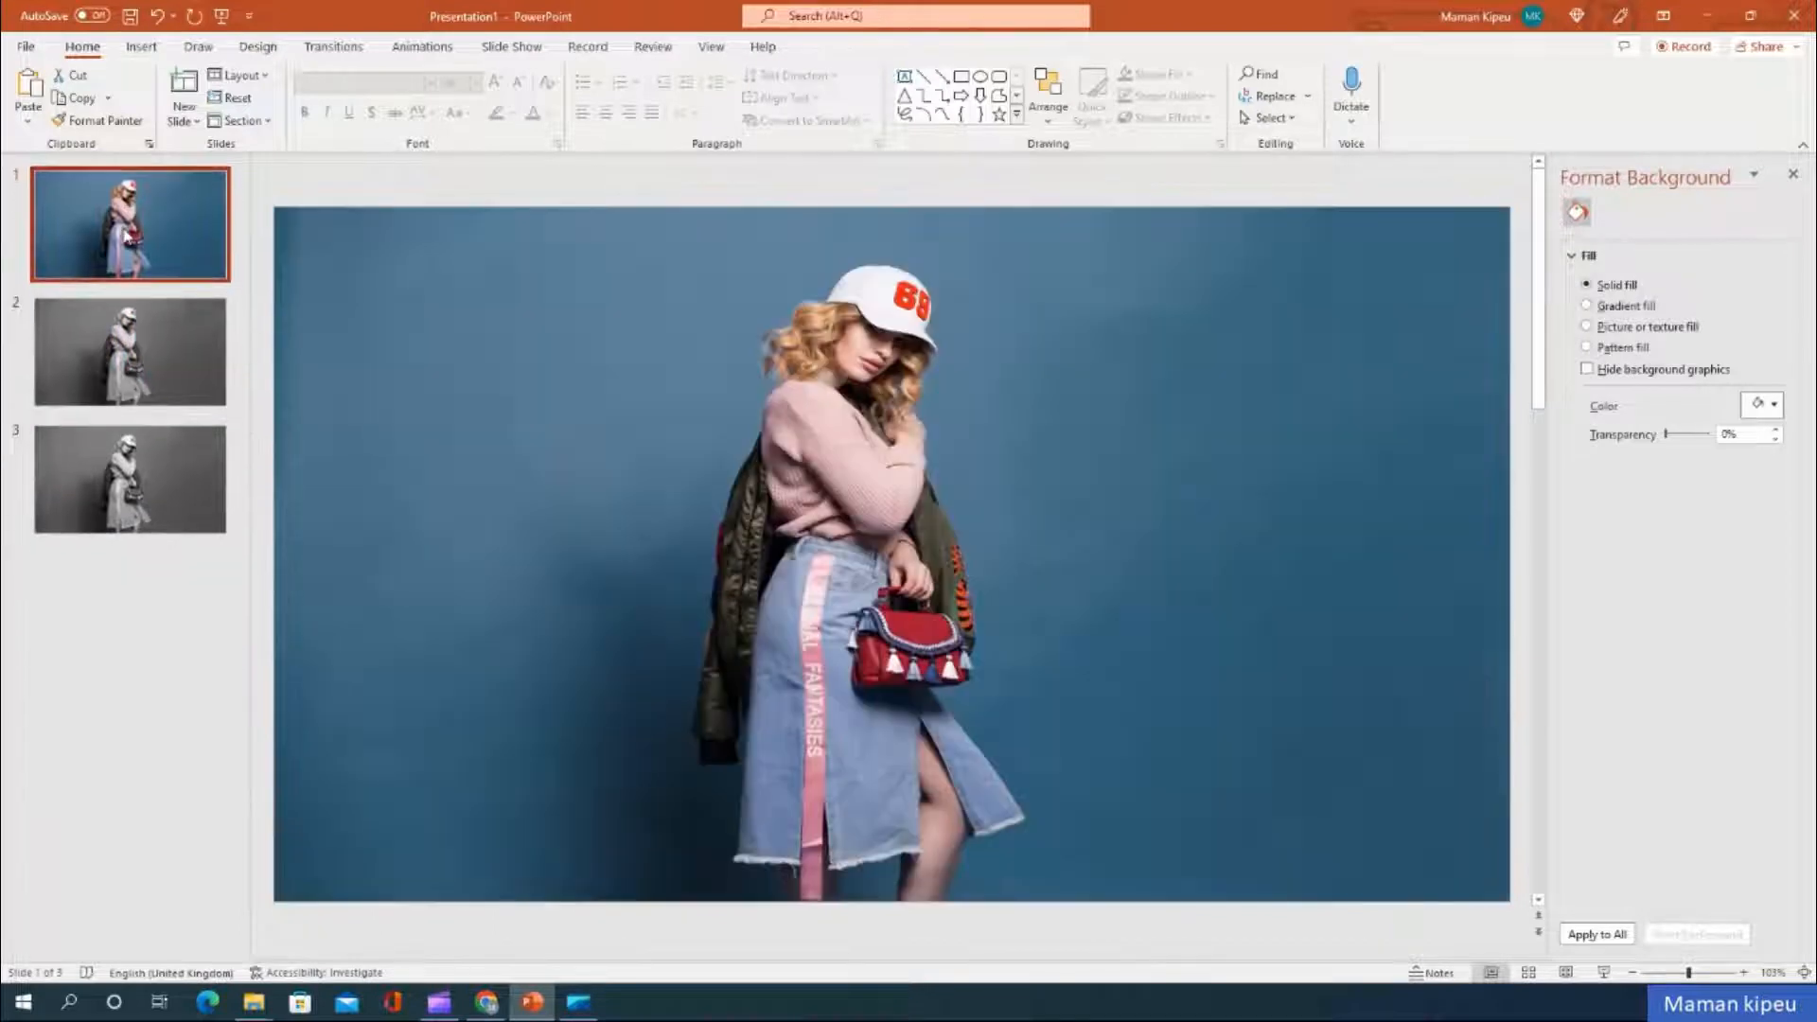
# Draw an oval about 7 cm high and 5.6 cm wide over the handbag in slide 2's black-and-white picture
pyautogui.click(145, 364)
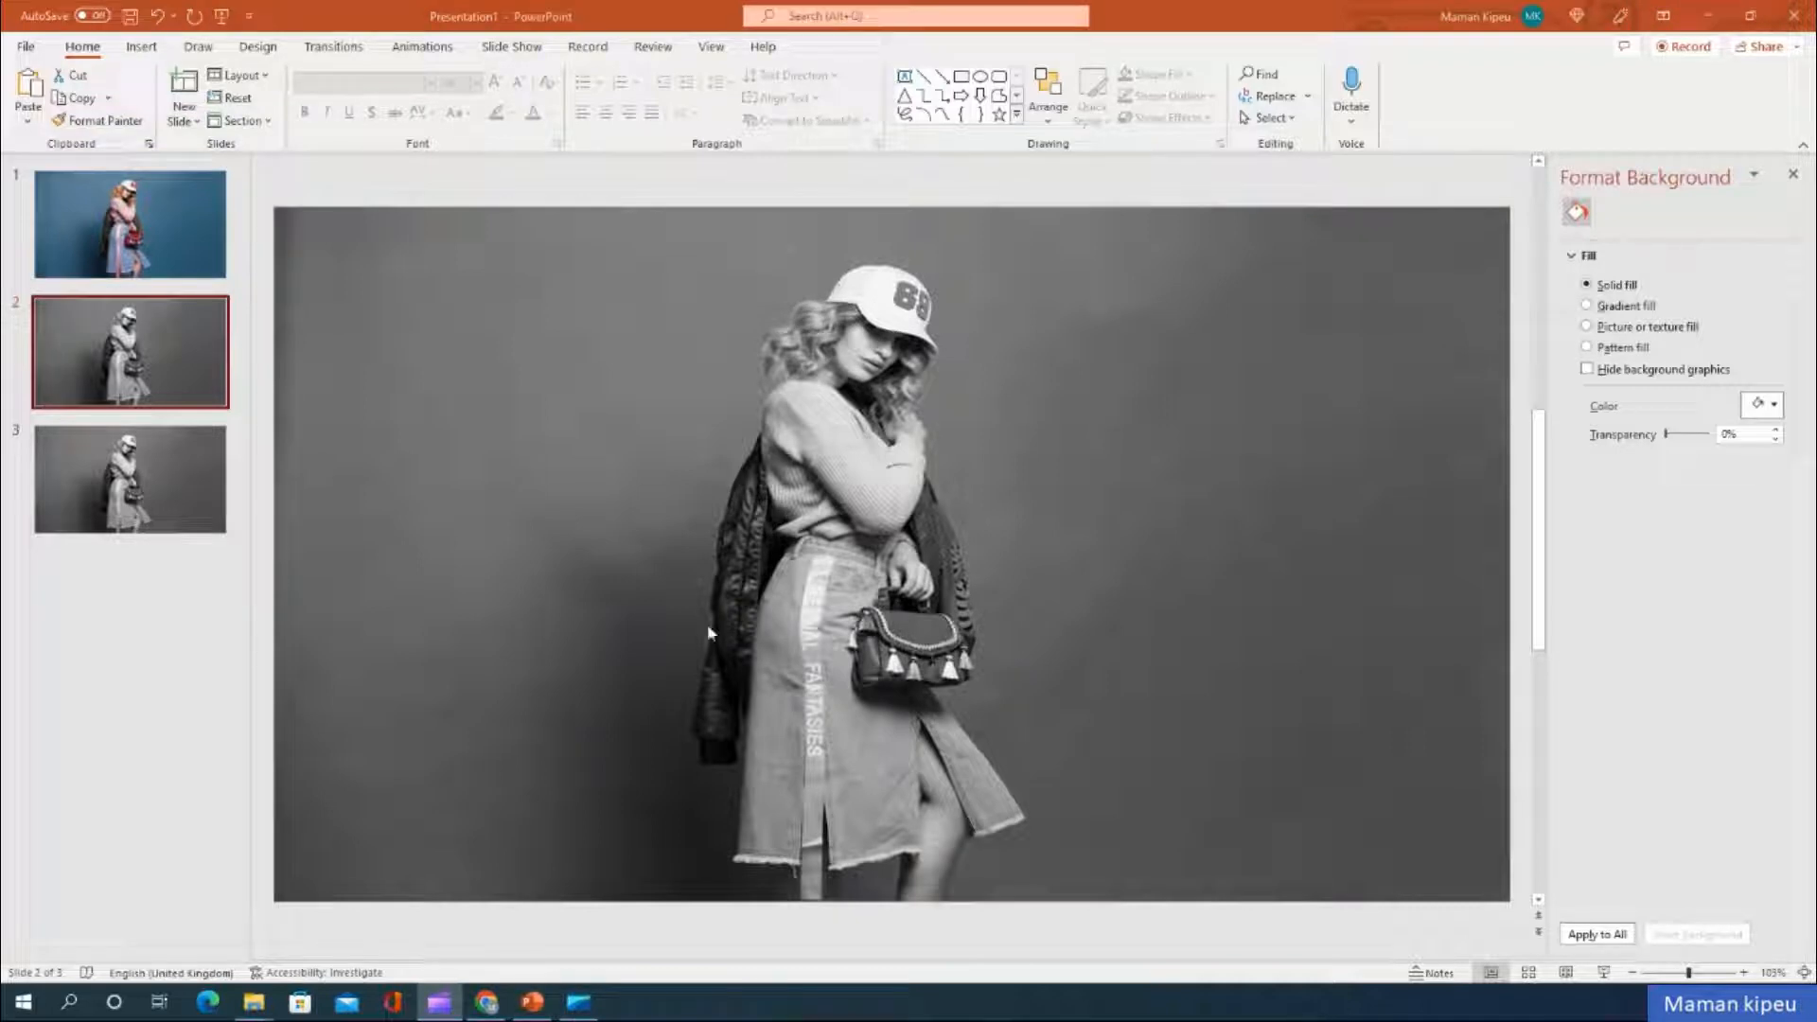
pyautogui.click(158, 348)
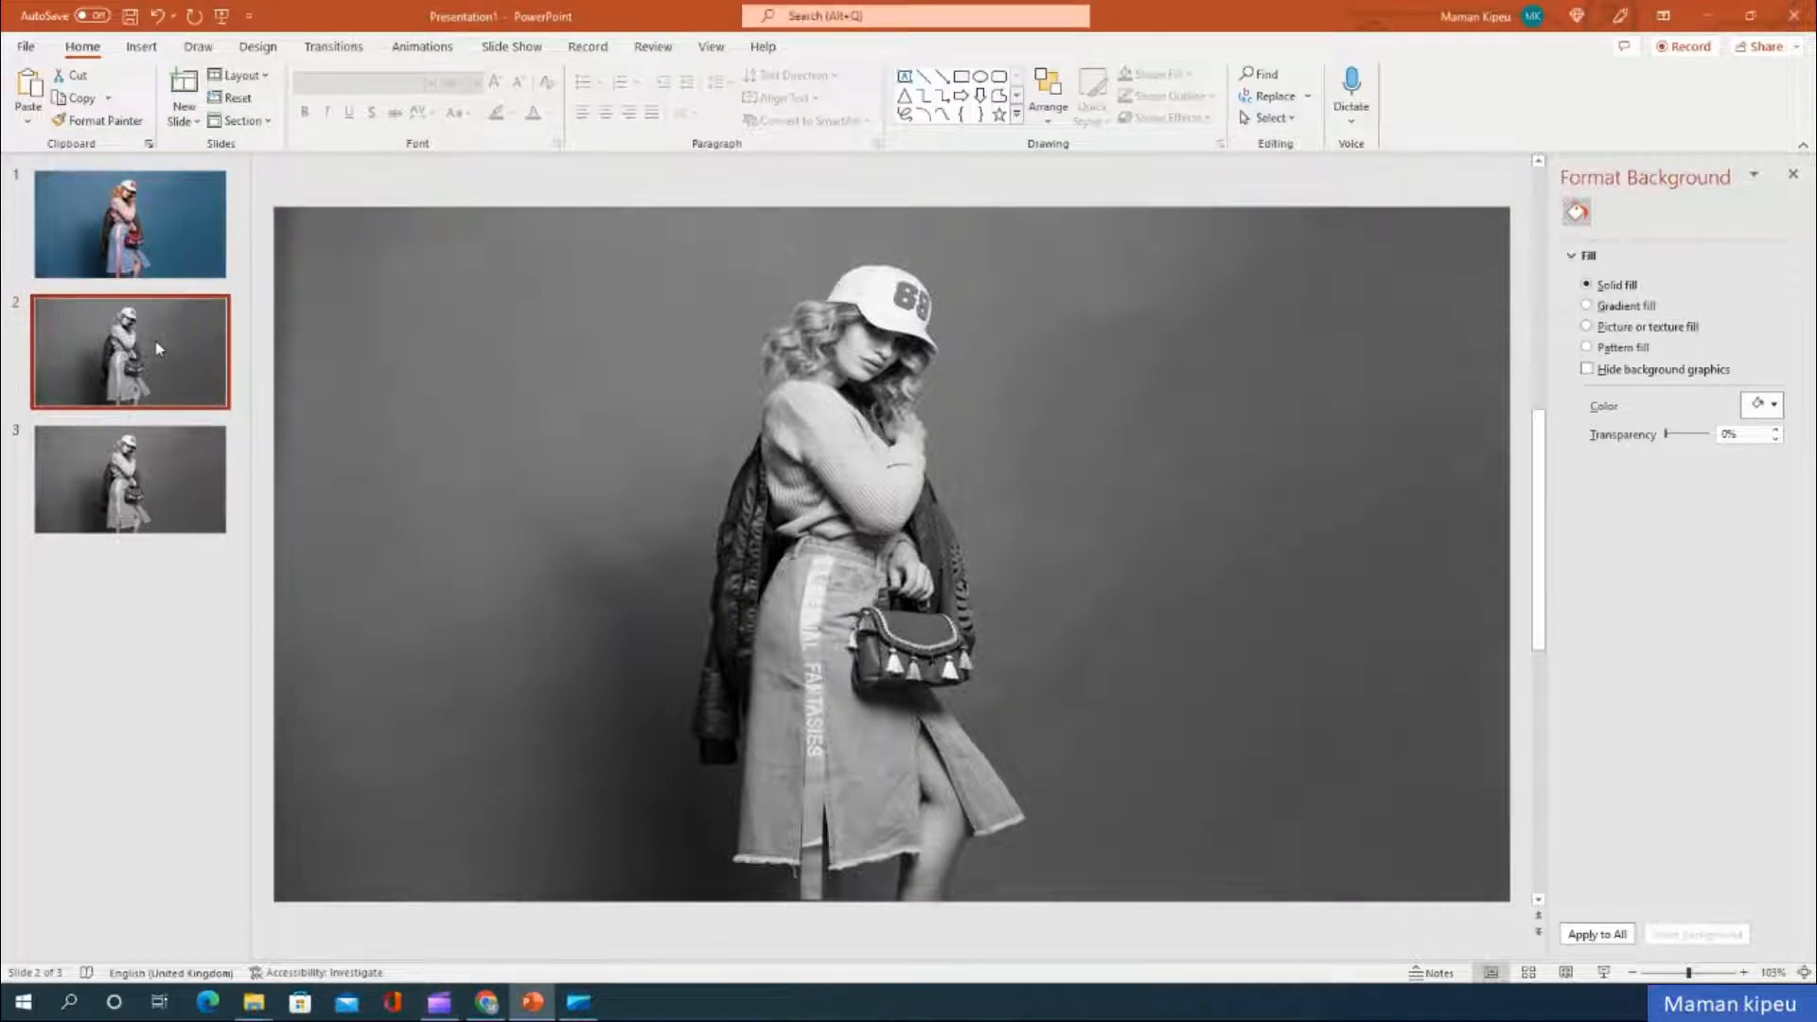
pyautogui.click(739, 448)
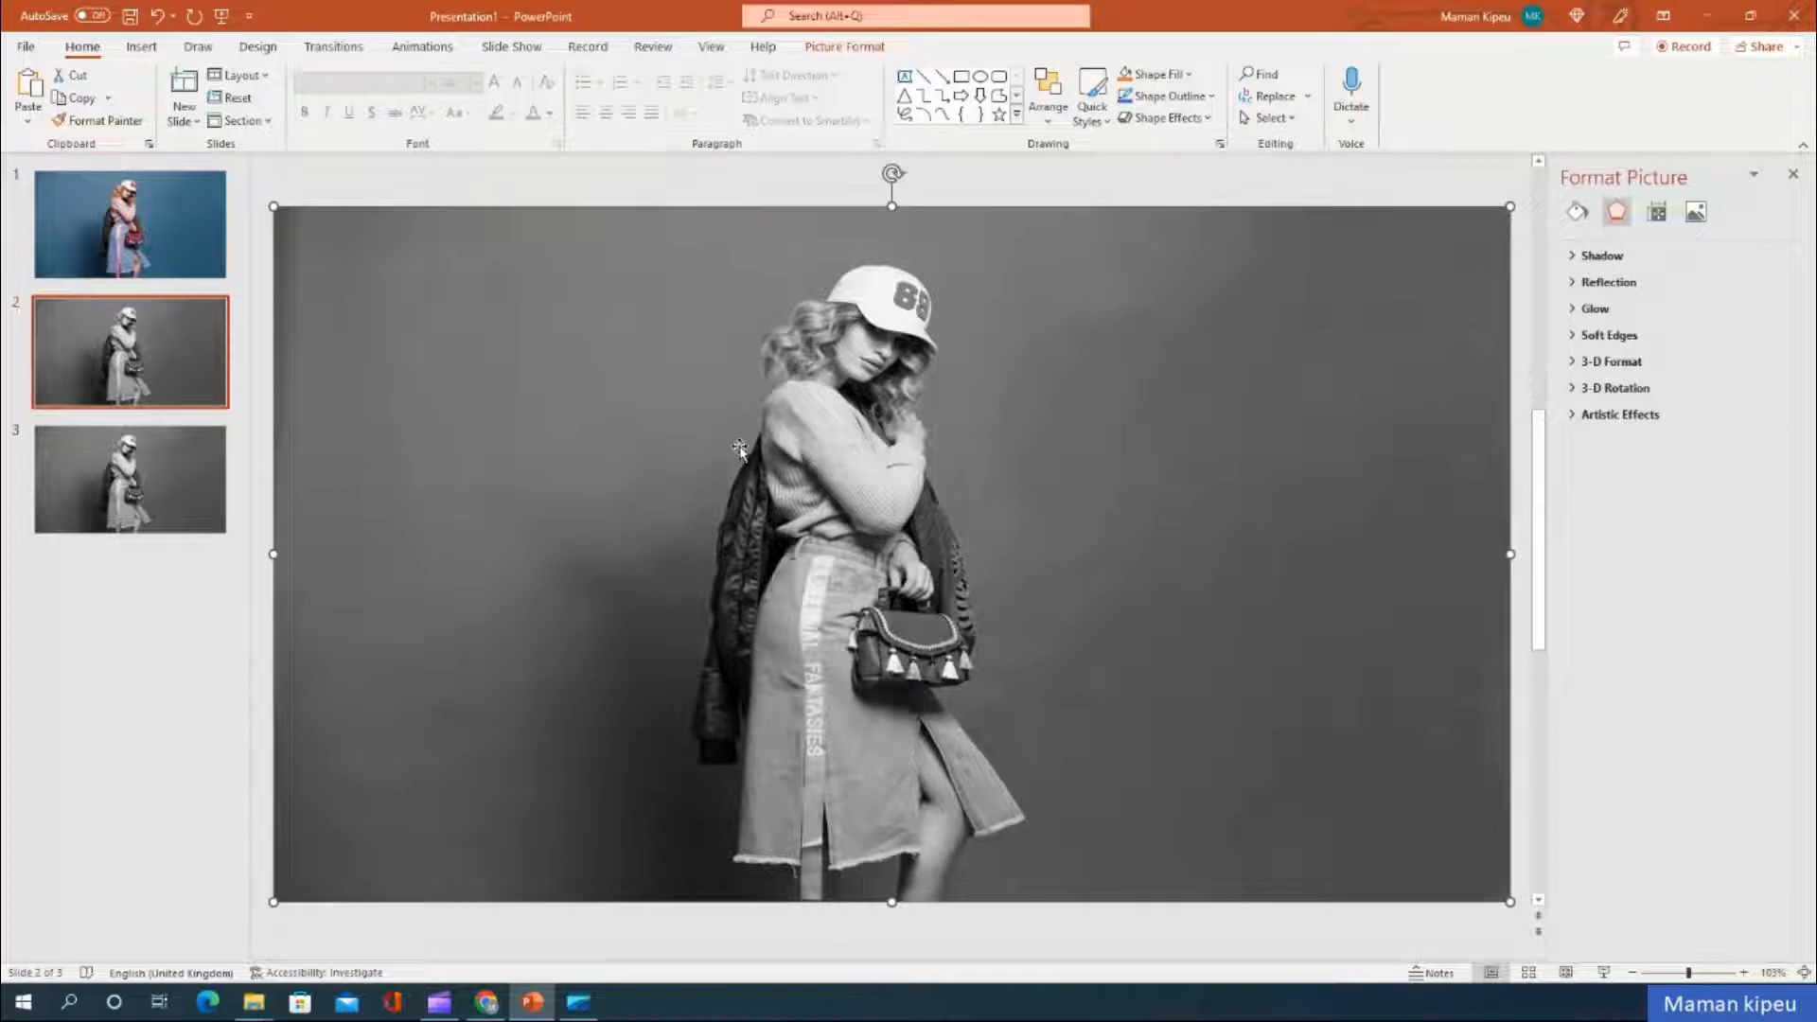
pyautogui.click(144, 54)
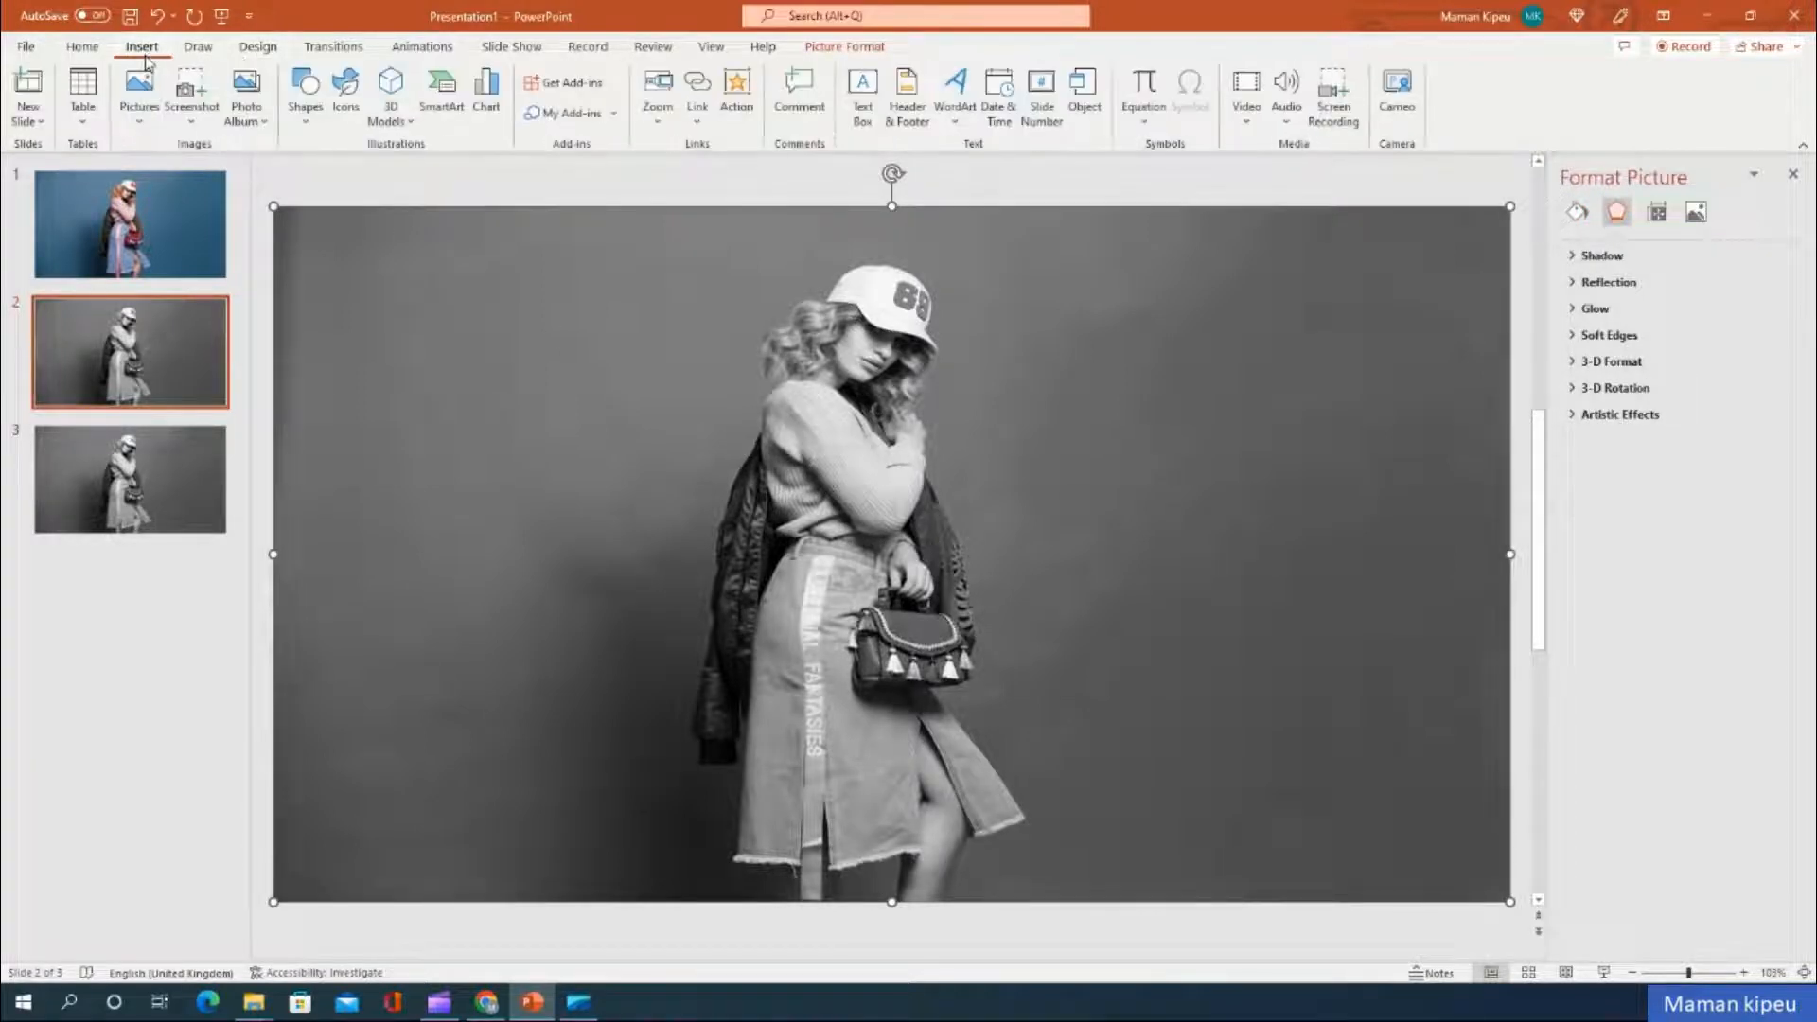
pyautogui.click(140, 122)
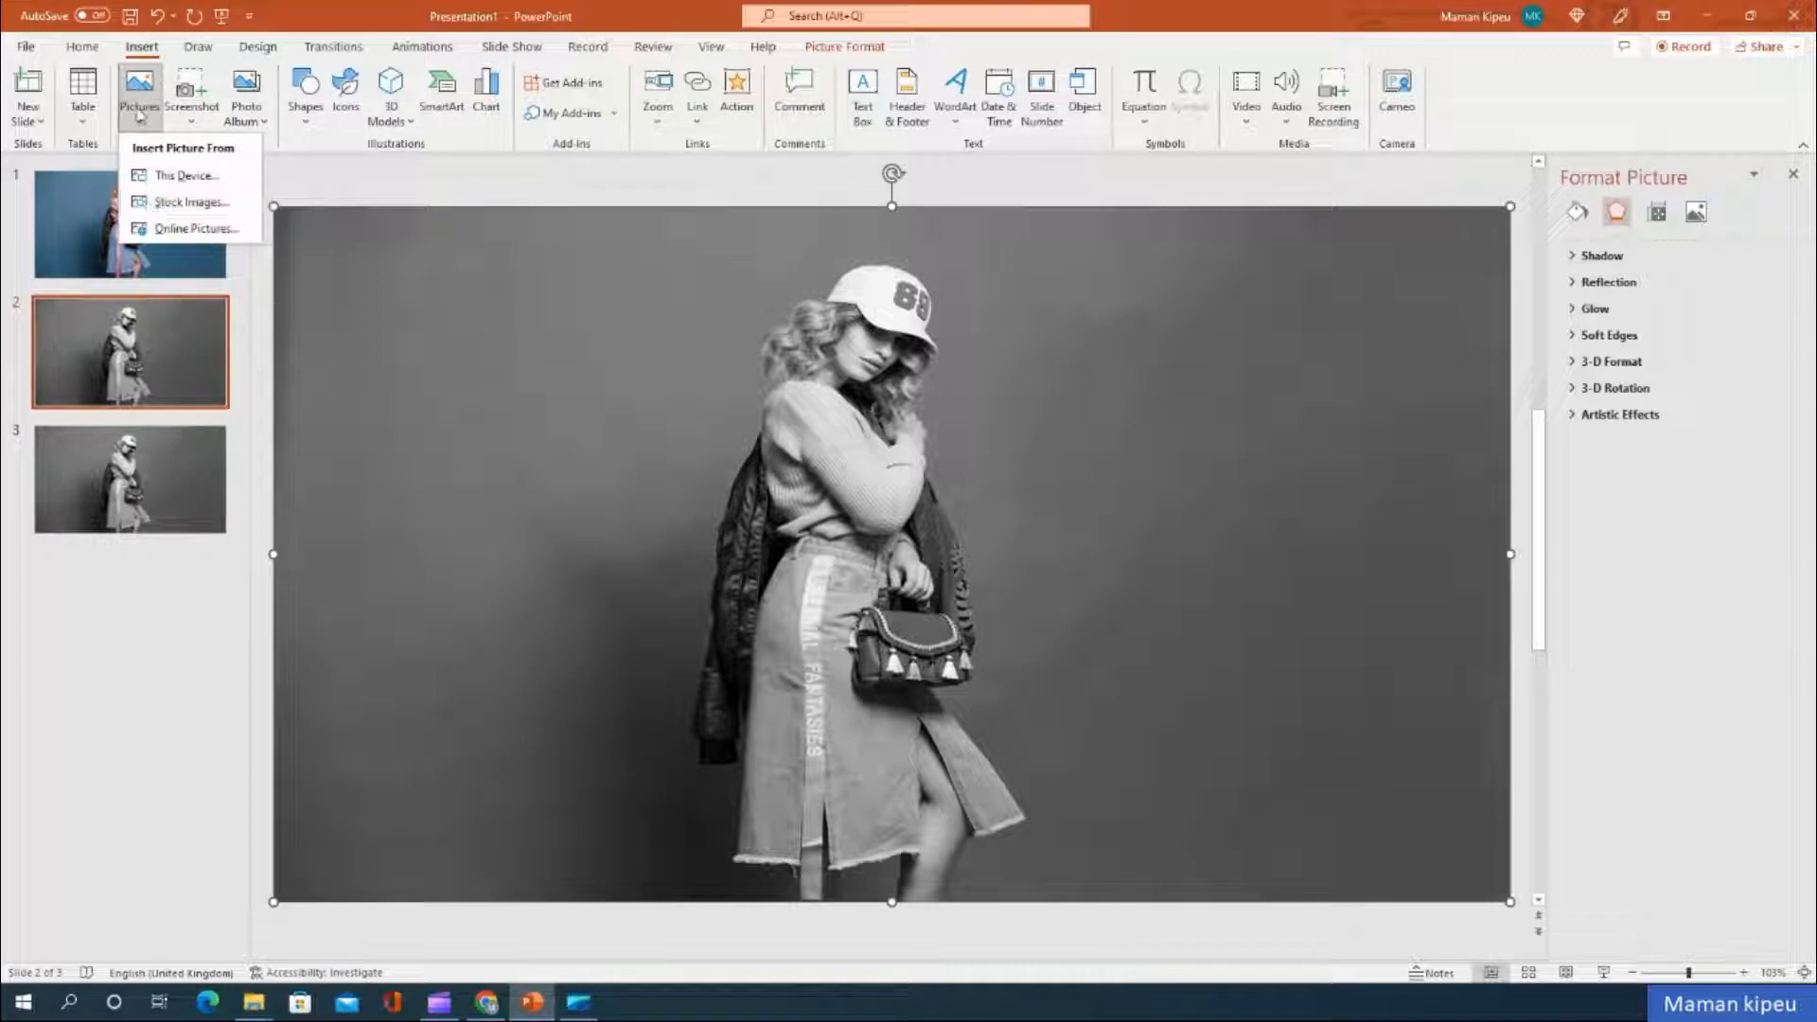
pyautogui.click(140, 52)
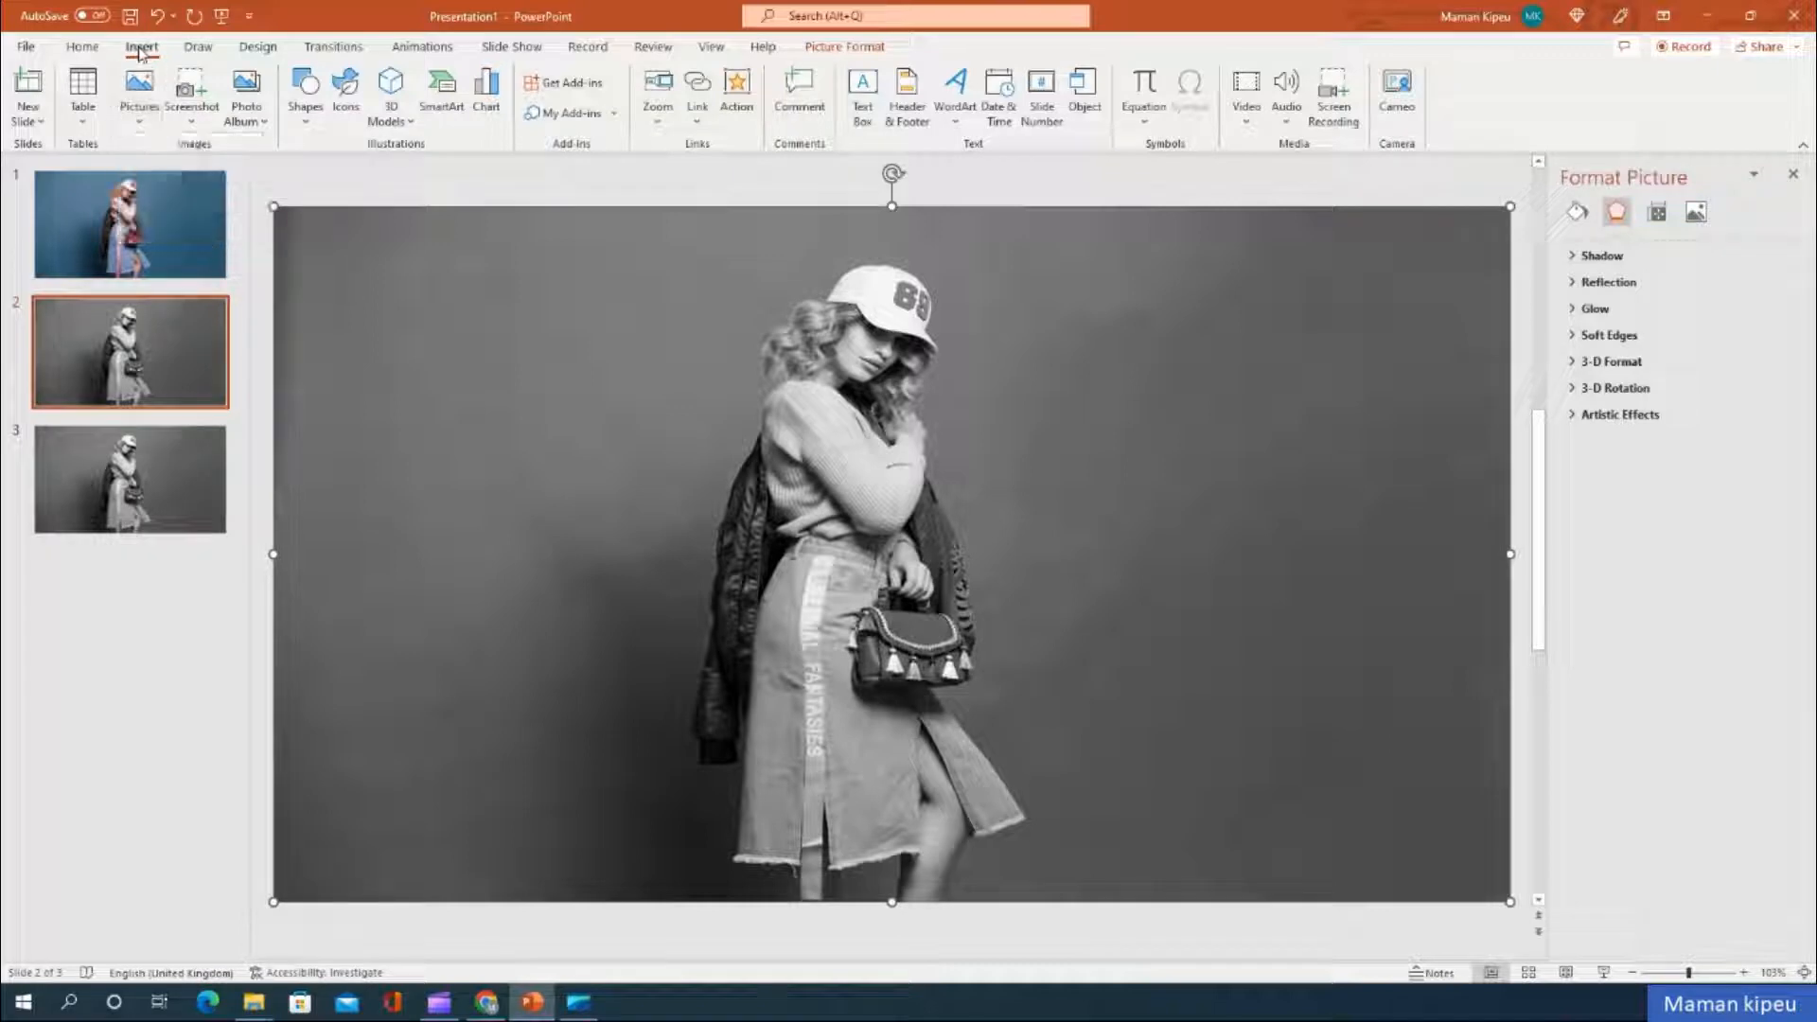
pyautogui.click(308, 113)
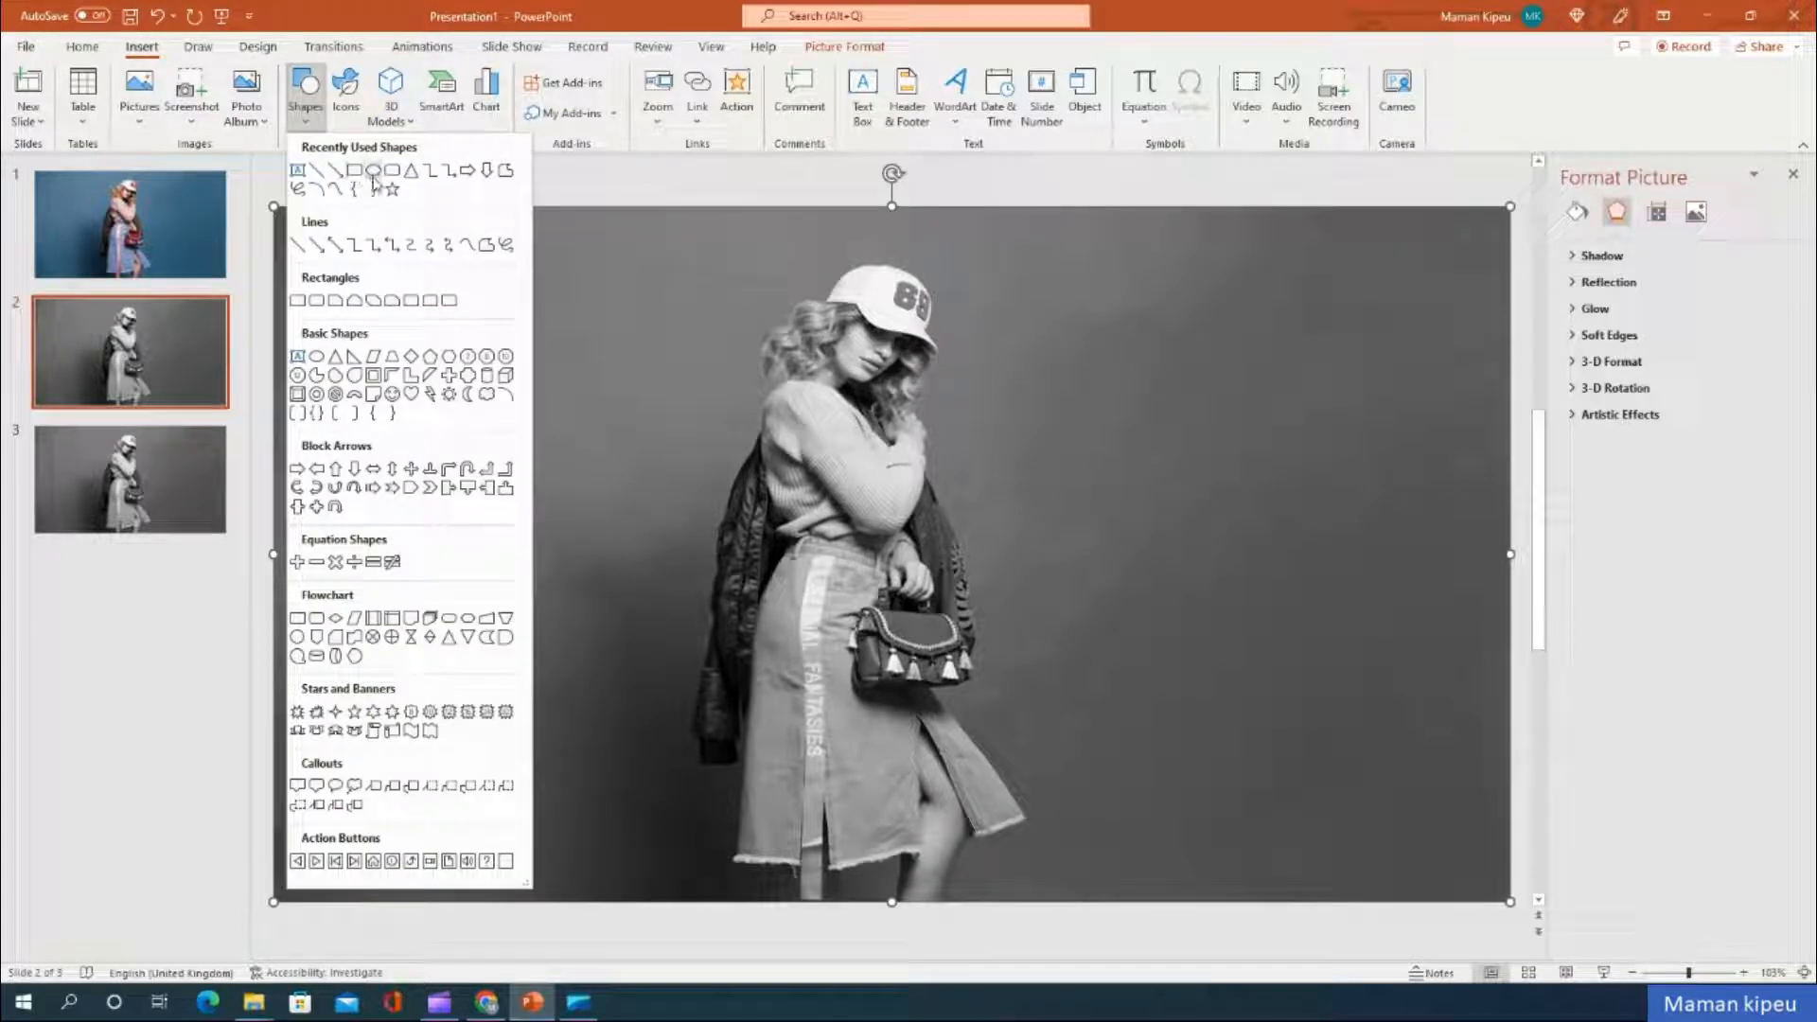
pyautogui.click(370, 171)
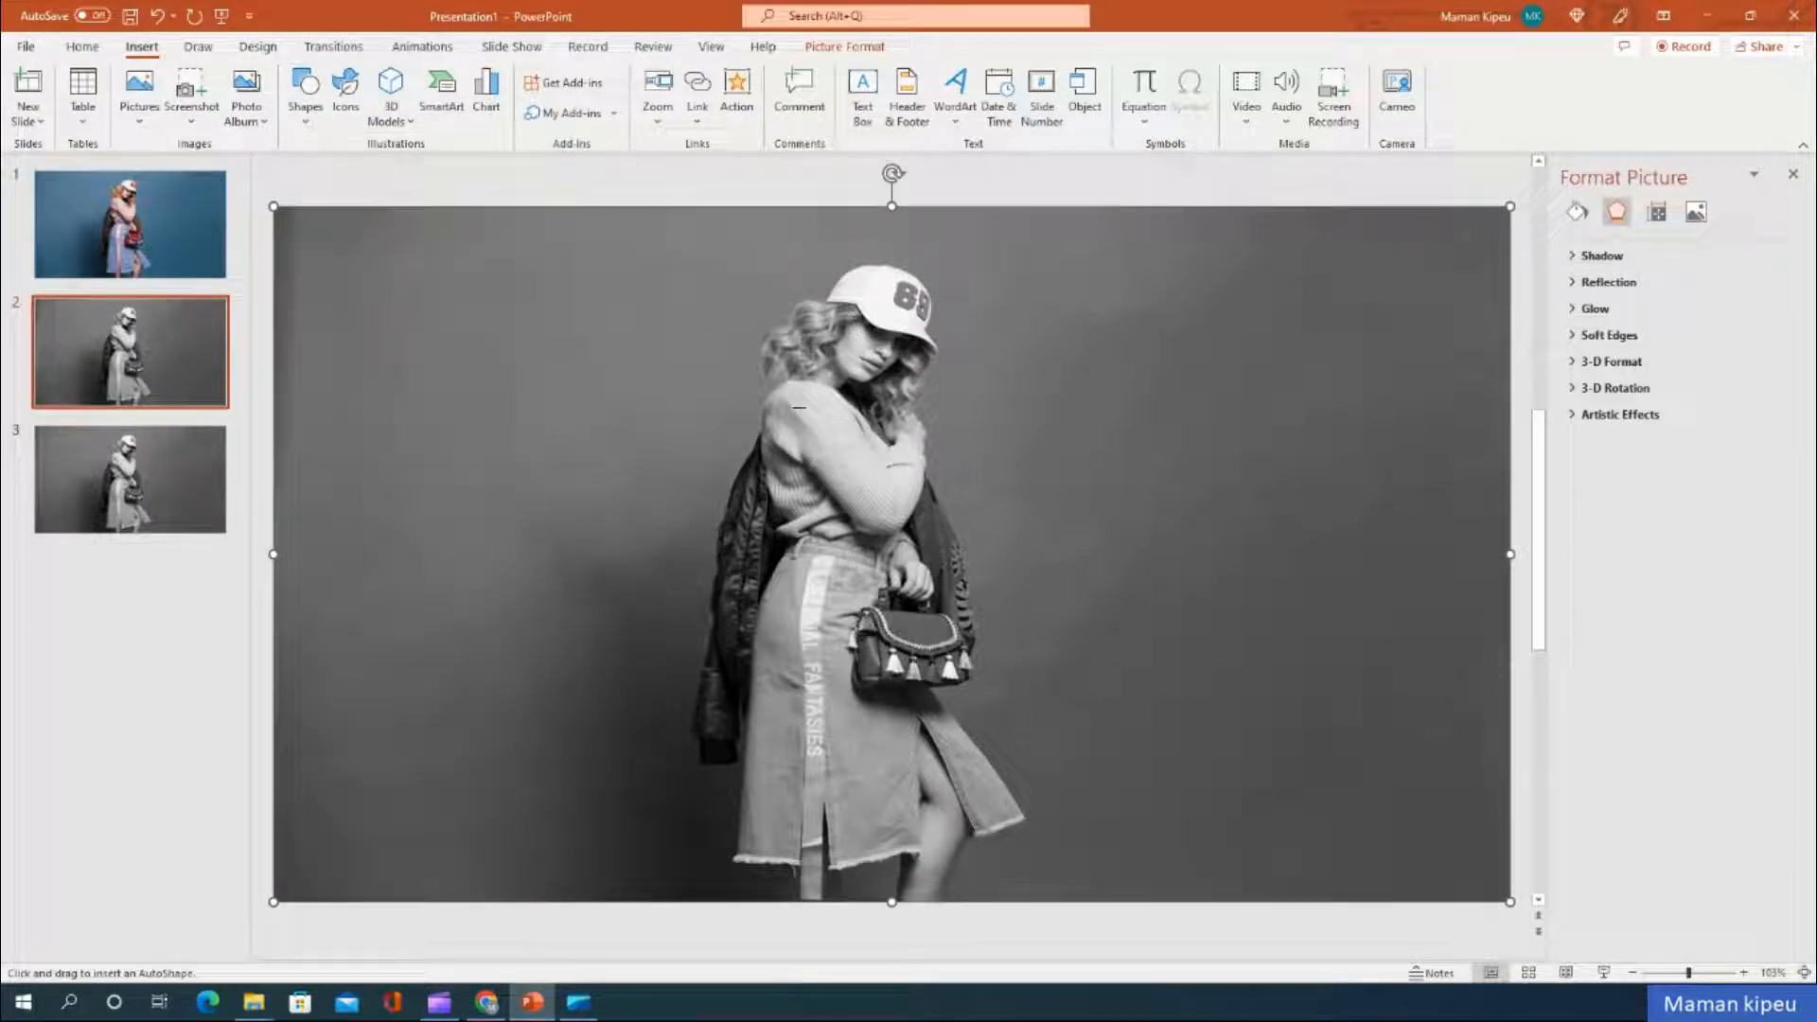
pyautogui.moveTo(815, 514); pyautogui.dragTo(1020, 768)
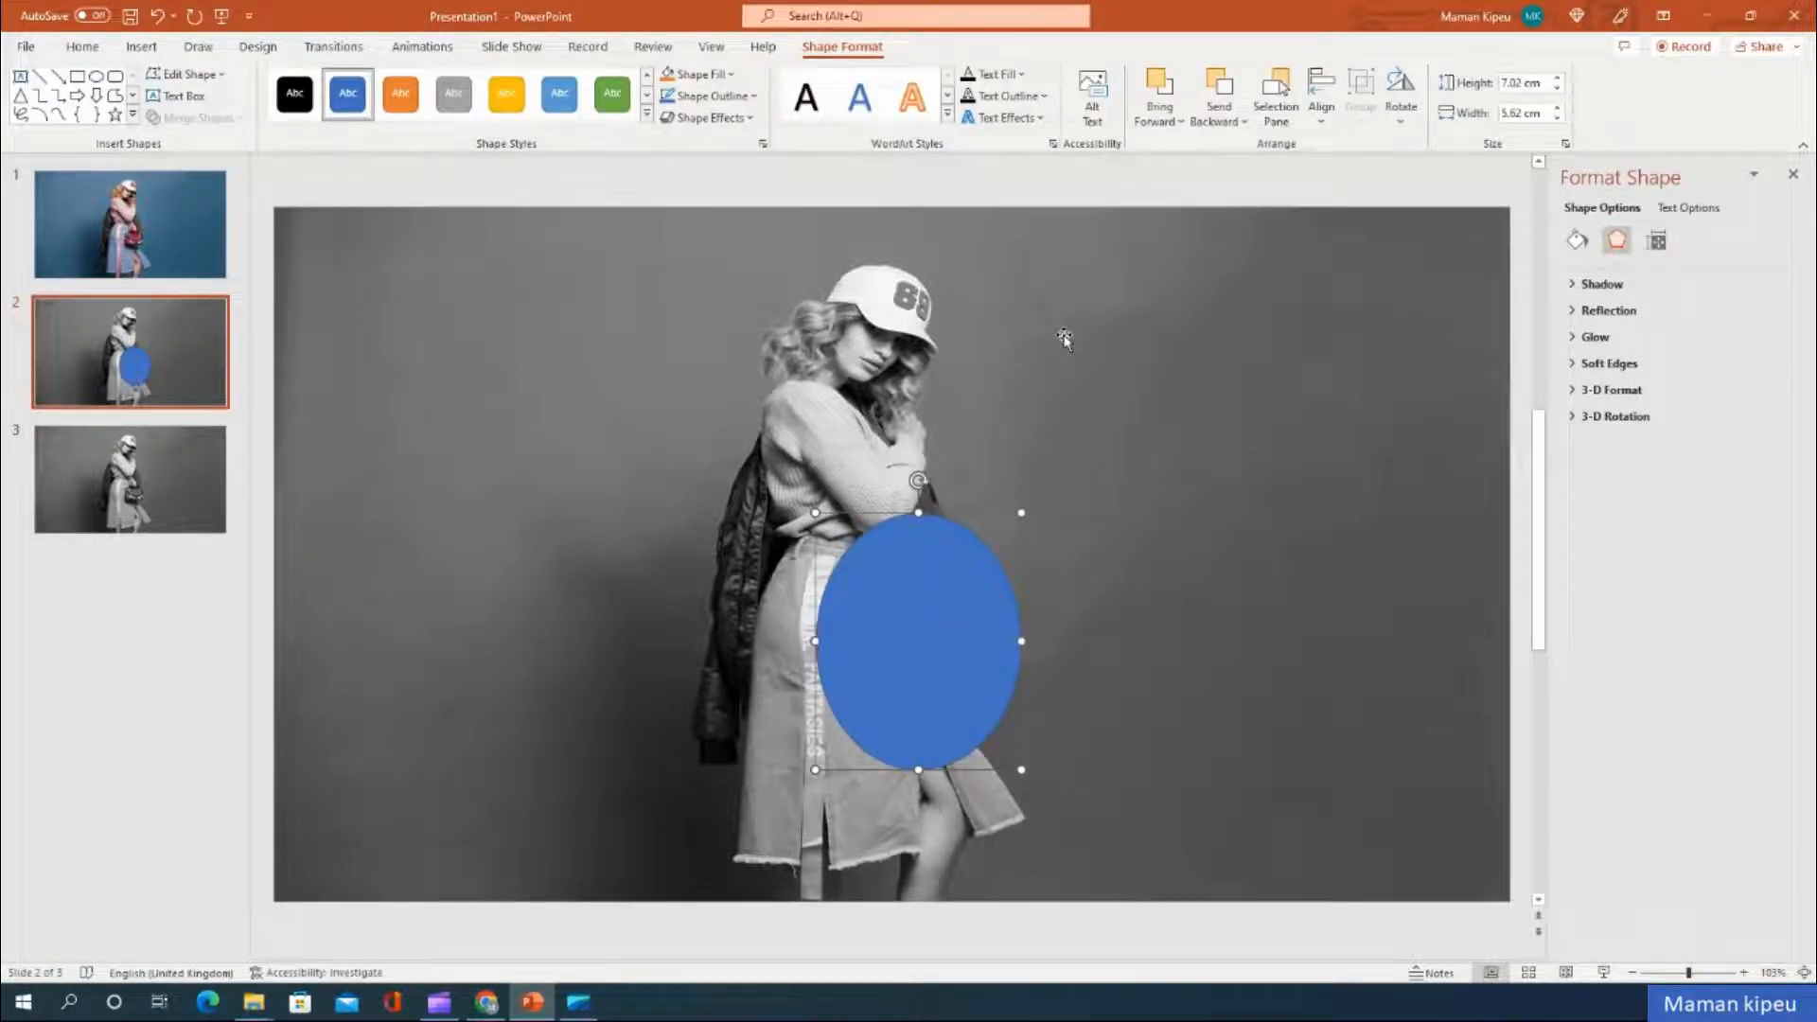
# Widen the oval over the handbag on slide 2 slightly on both its left and right sides
pyautogui.click(1064, 339)
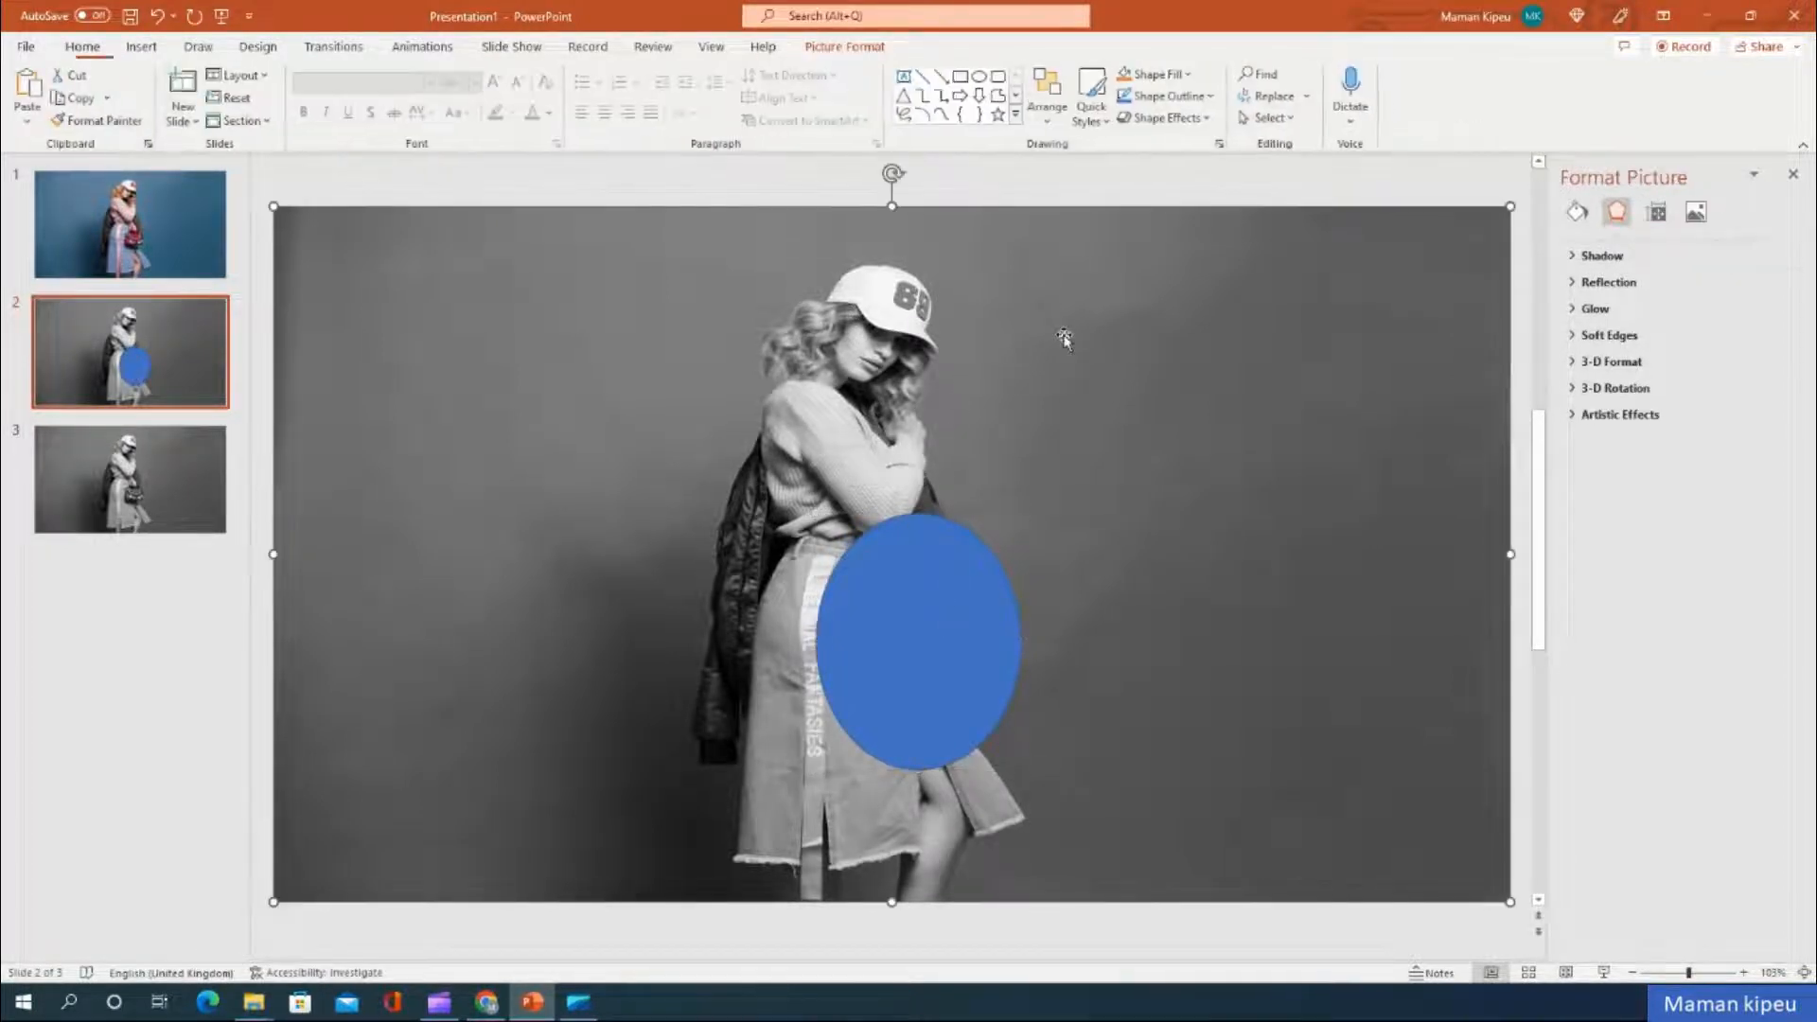
pyautogui.click(946, 608)
pyautogui.moveTo(815, 643); pyautogui.dragTo(802, 639)
pyautogui.moveTo(1019, 640); pyautogui.dragTo(1030, 645)
# Subtract the oval from slide 2's black-and-white picture so the colored handbag underneath shows through
pyautogui.click(989, 438)
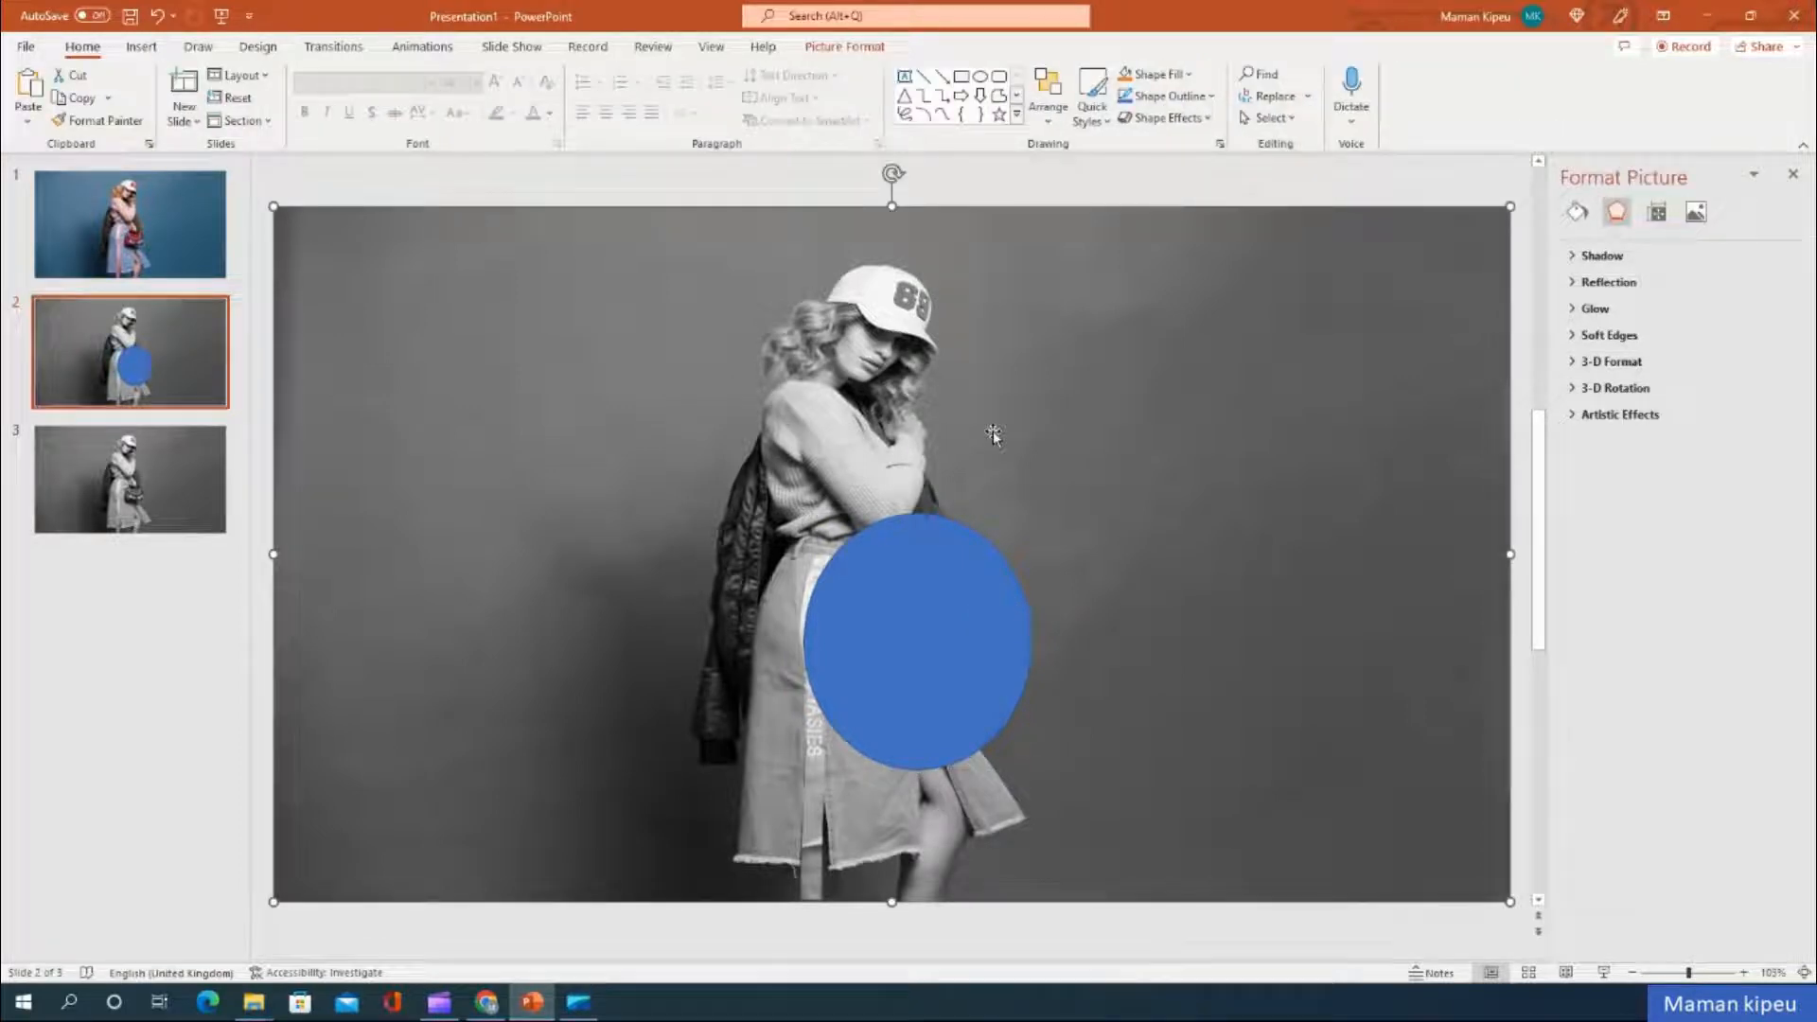
pyautogui.click(894, 616)
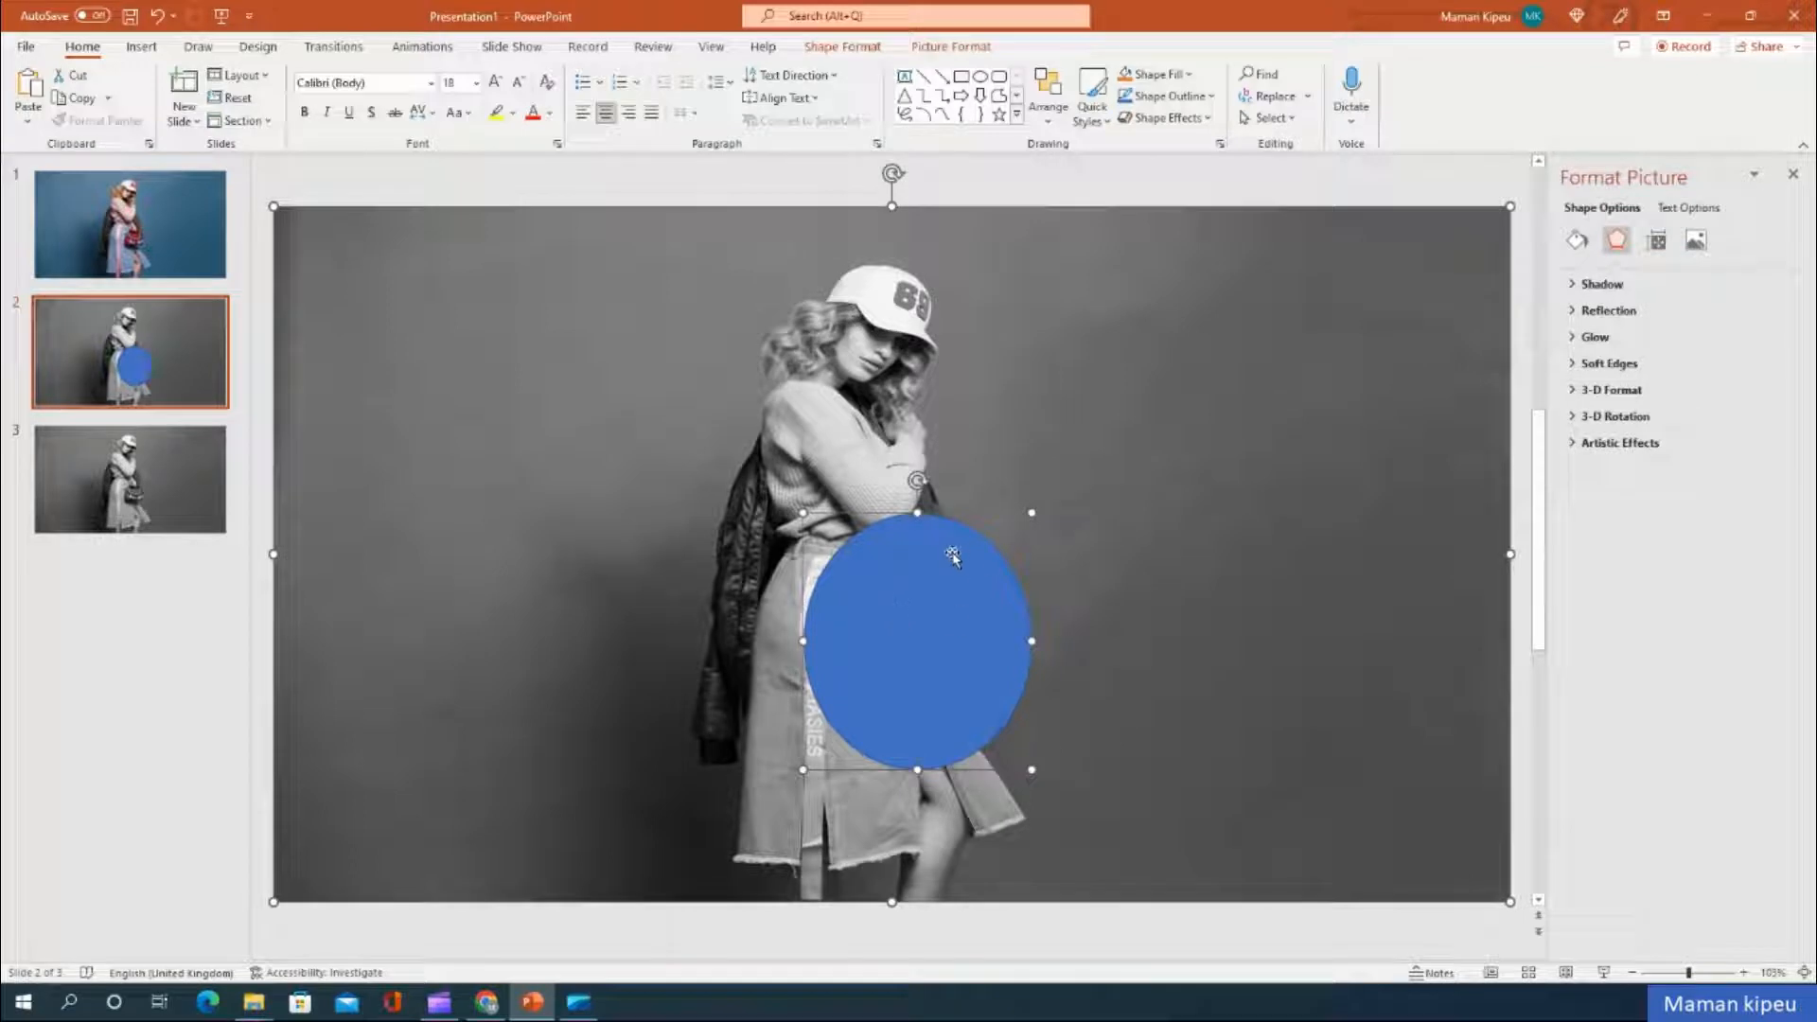
pyautogui.click(831, 52)
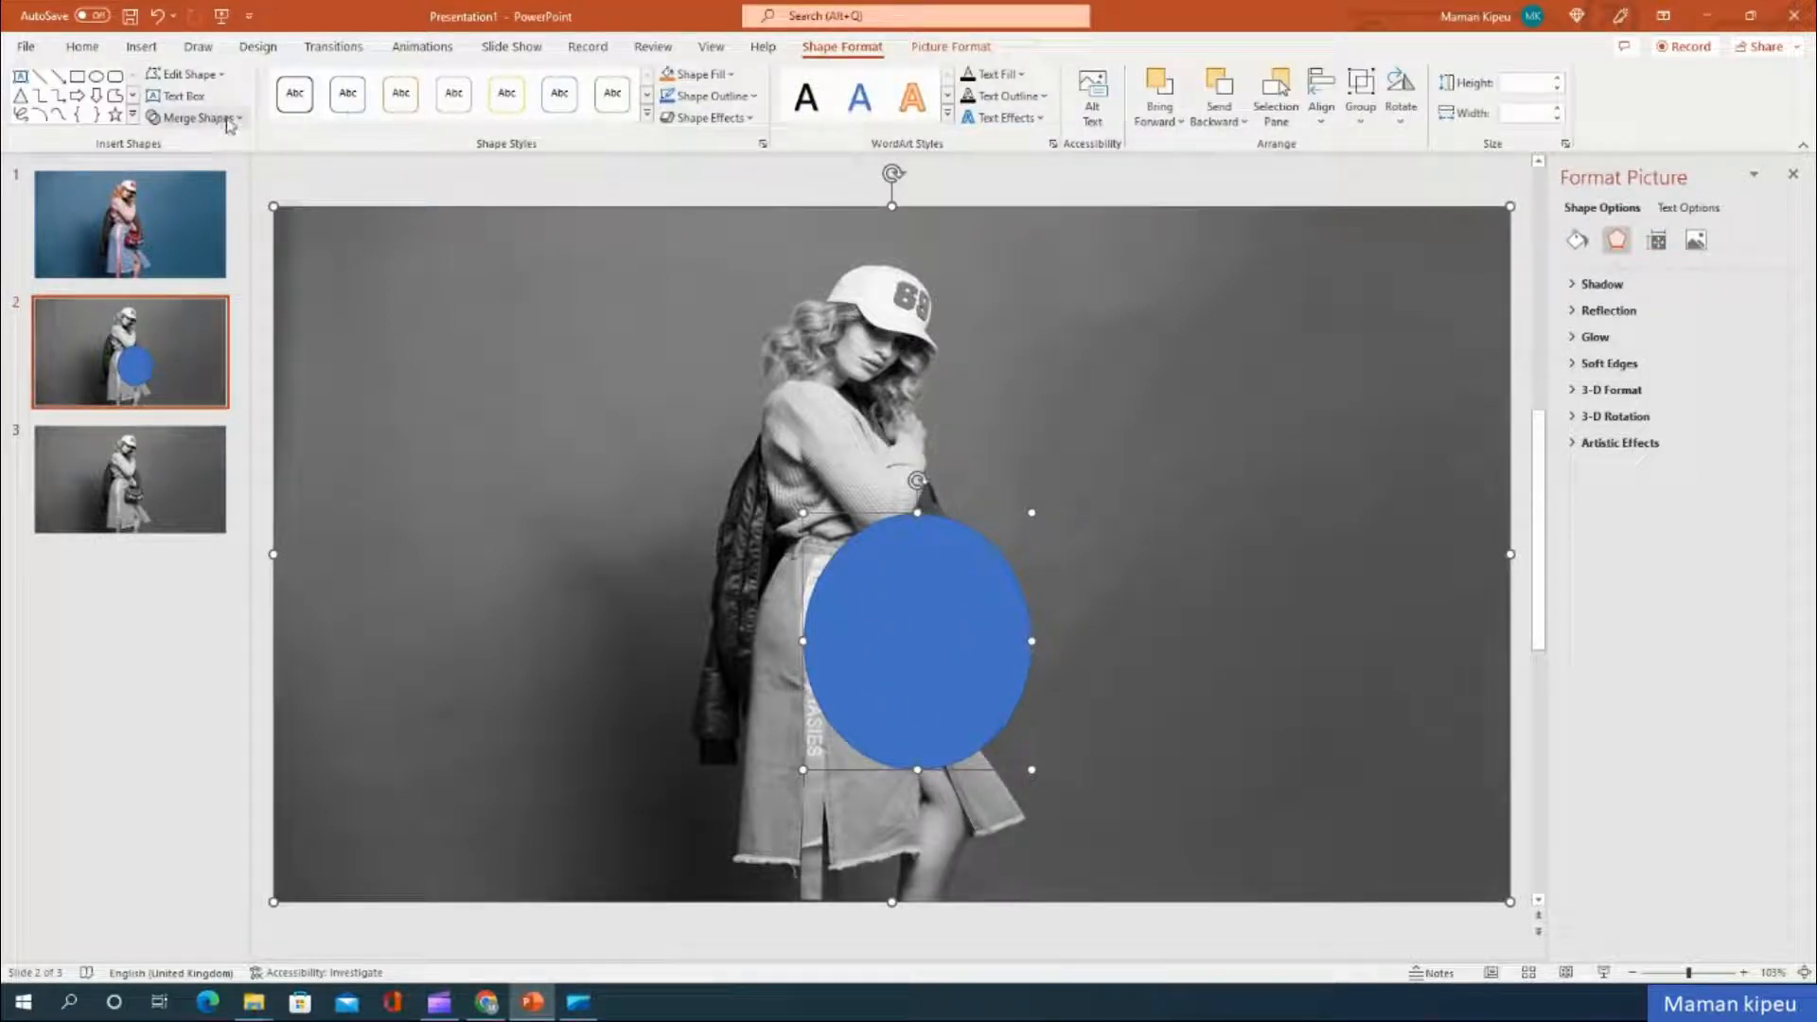
pyautogui.click(197, 117)
pyautogui.click(194, 249)
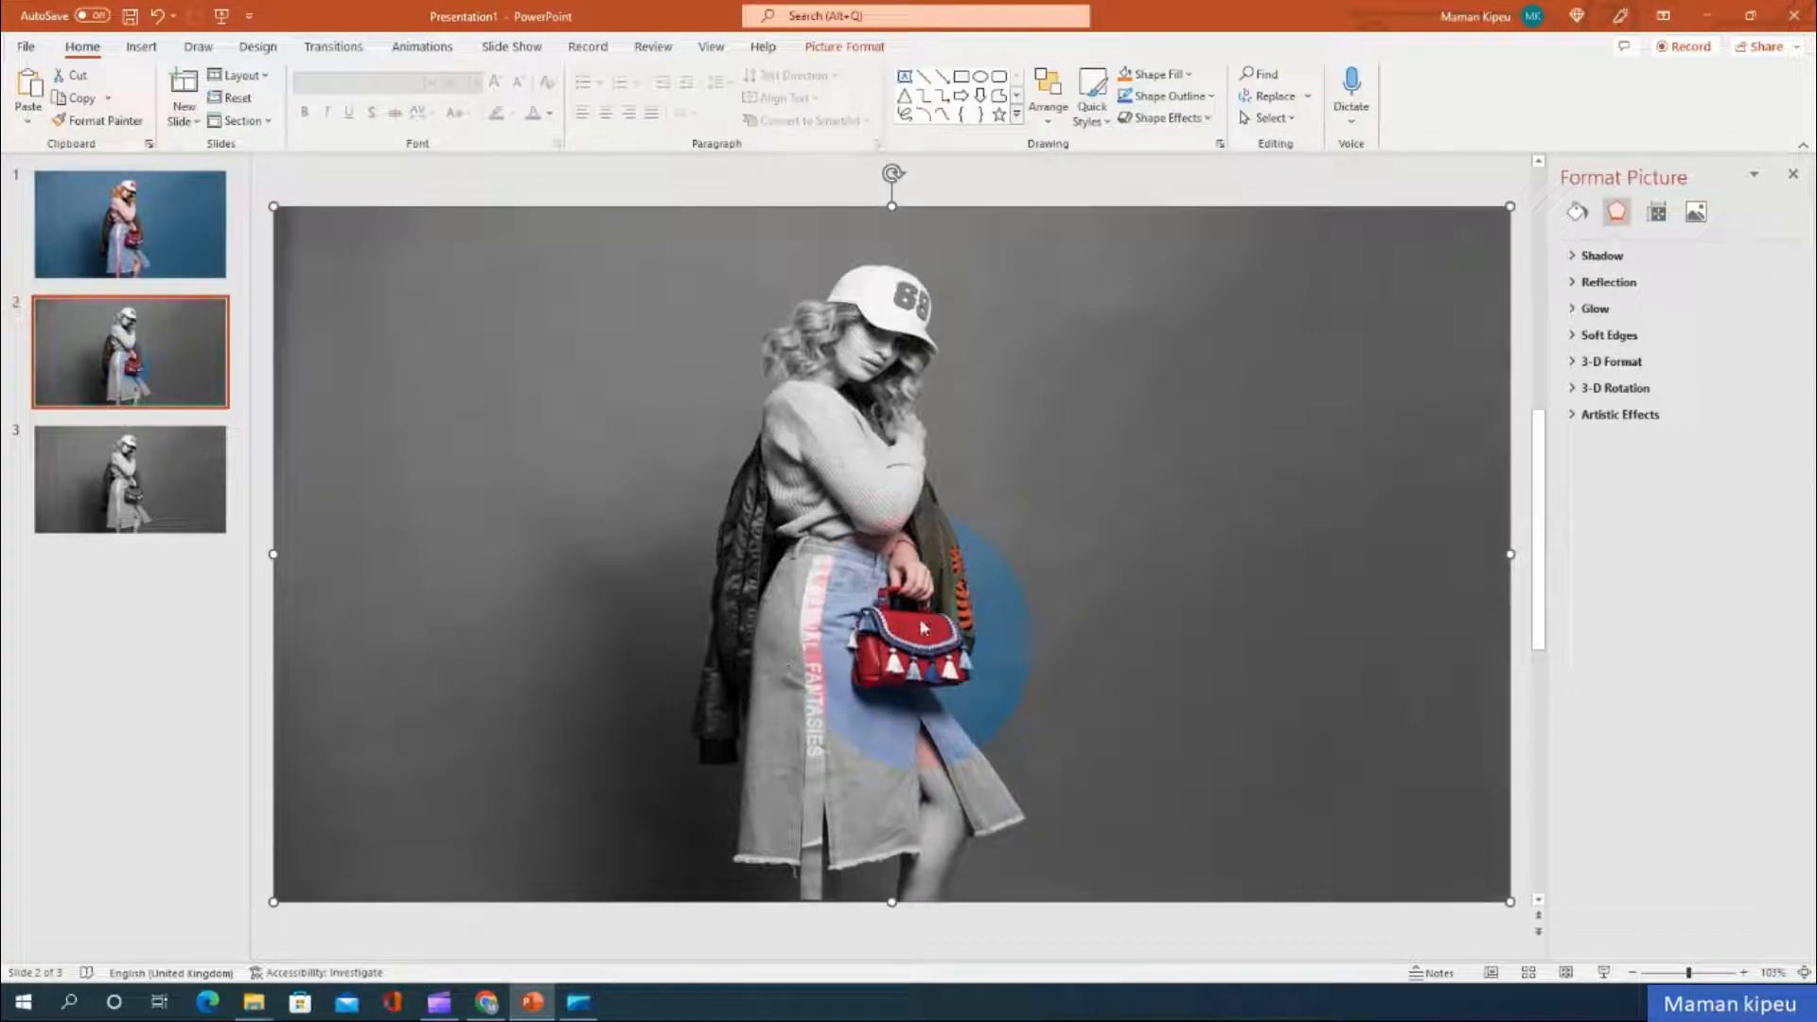
pyautogui.rightClick(1158, 404)
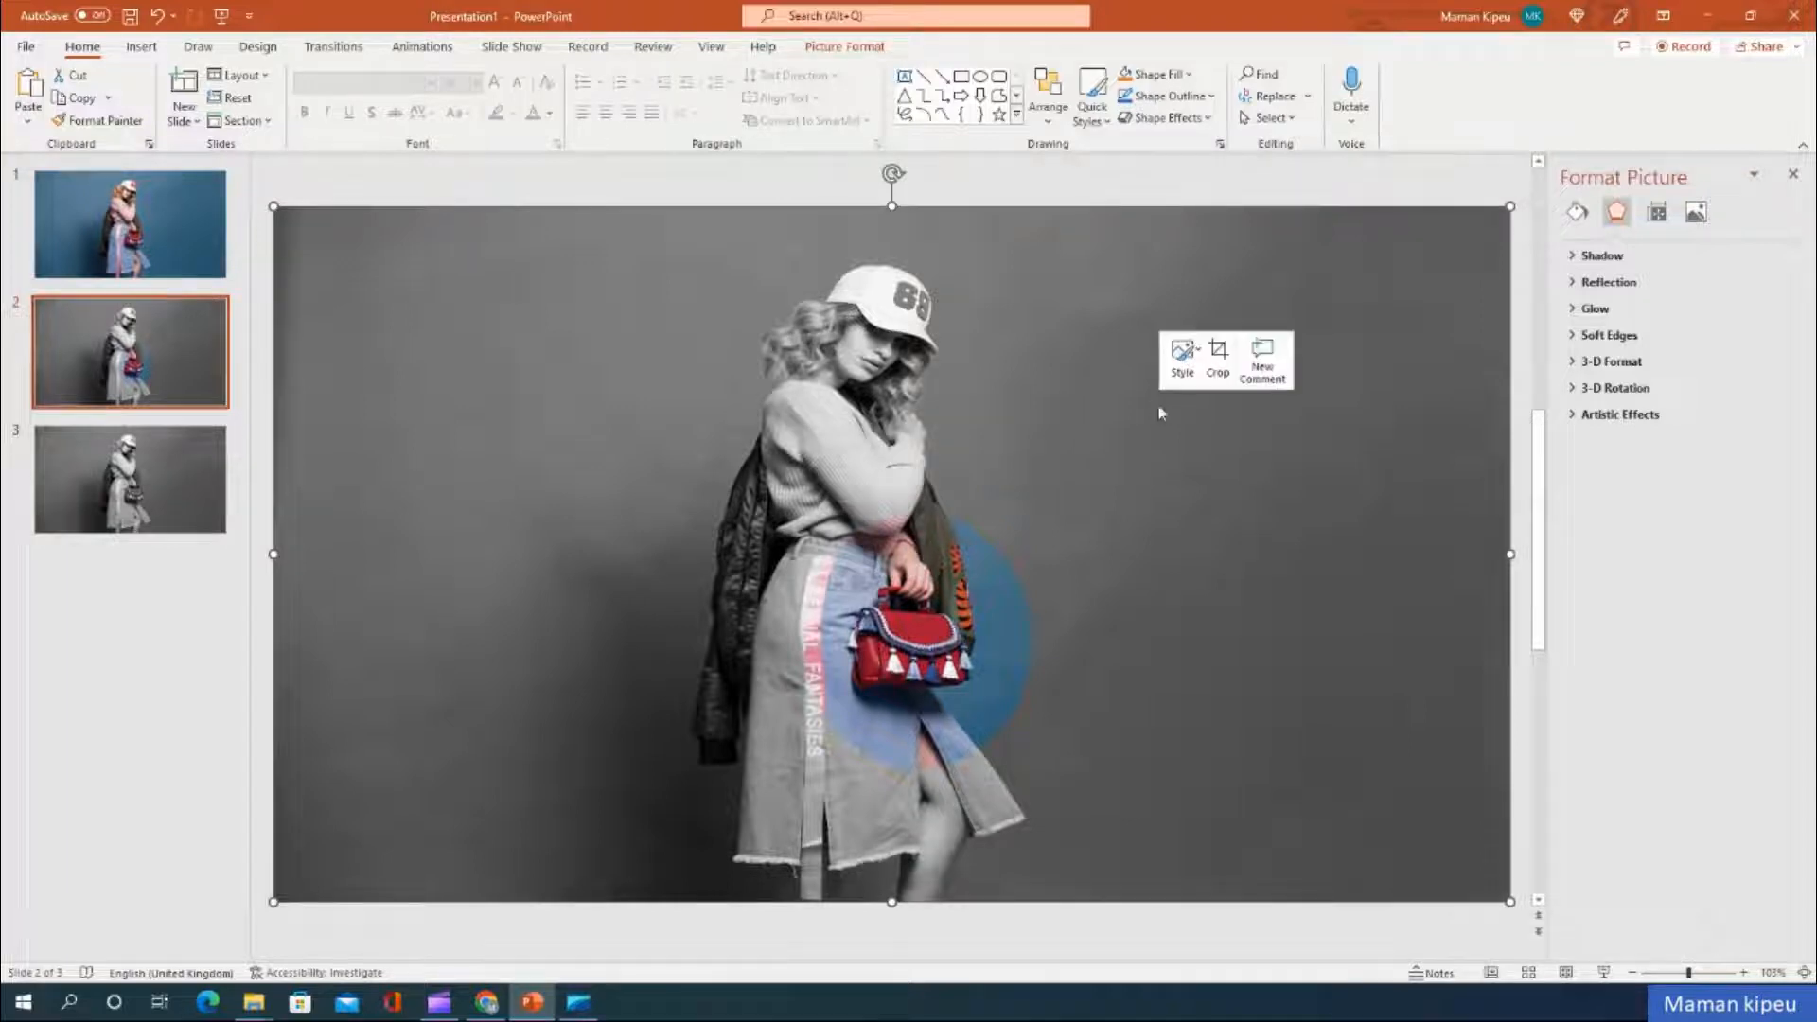
pyautogui.click(1230, 679)
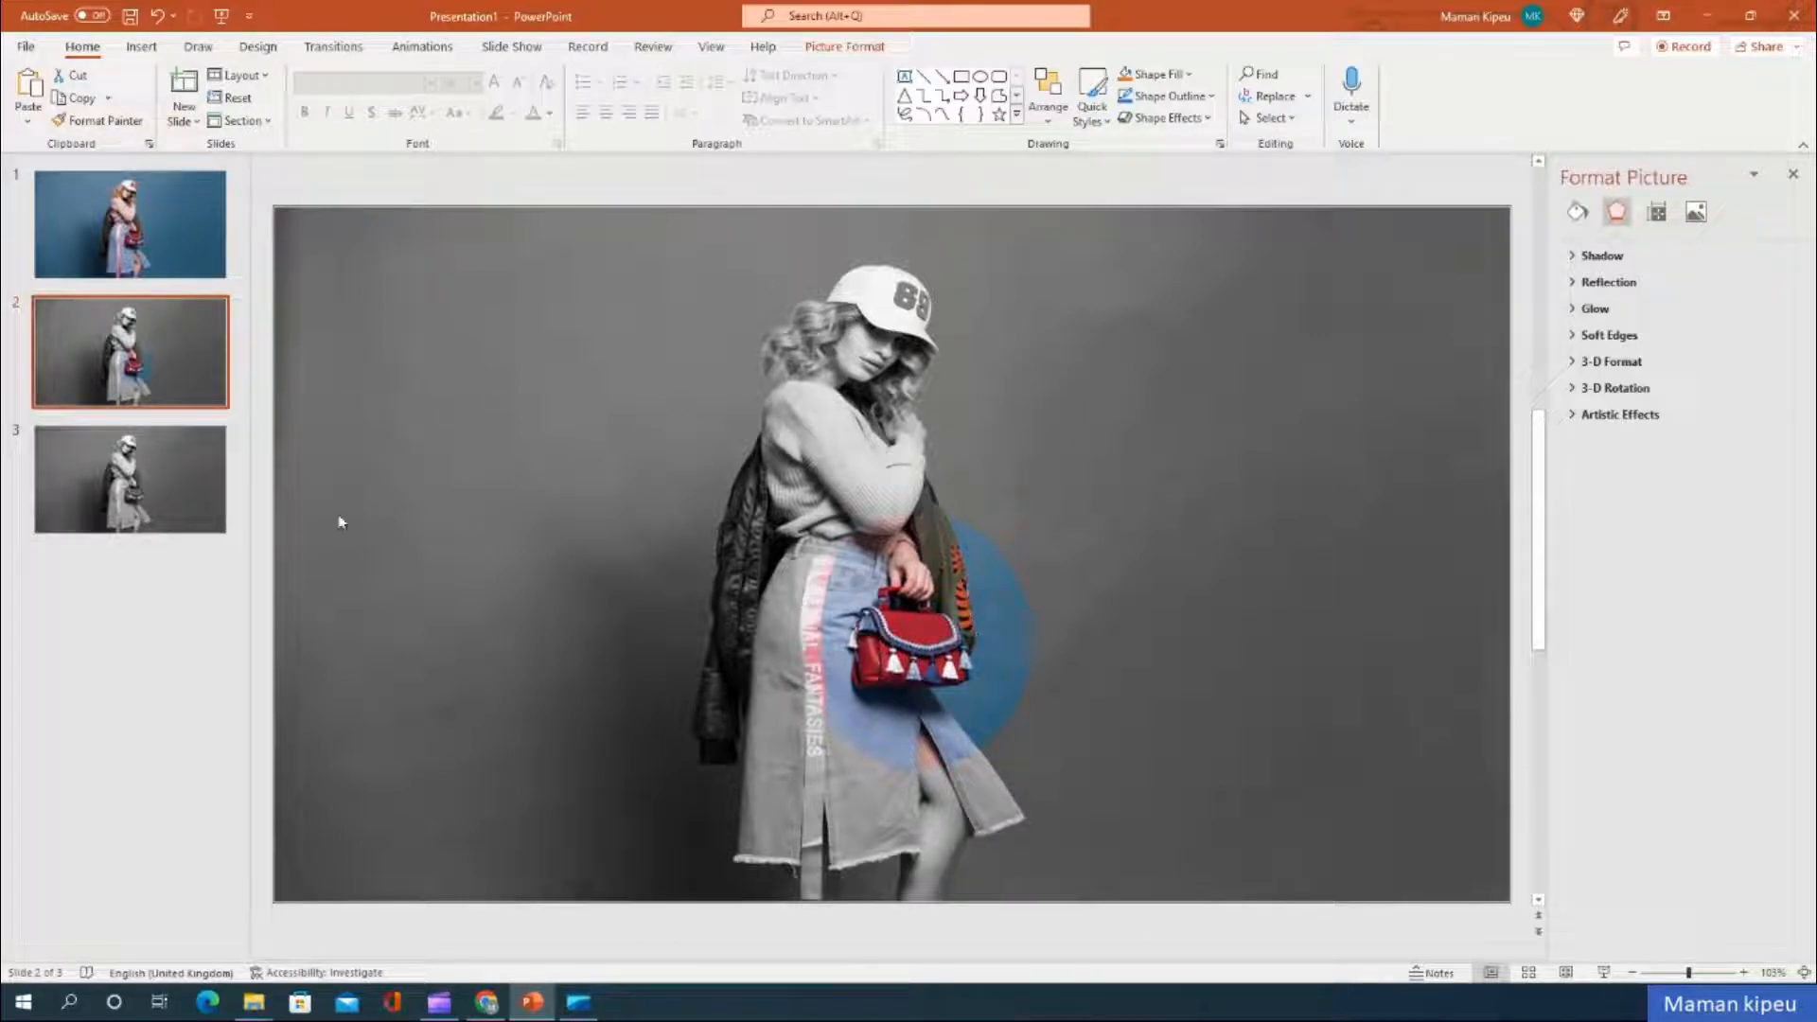
# On slide 3, draw an oval about 6.5 cm high and 5.9 cm wide over the model's head
pyautogui.click(151, 512)
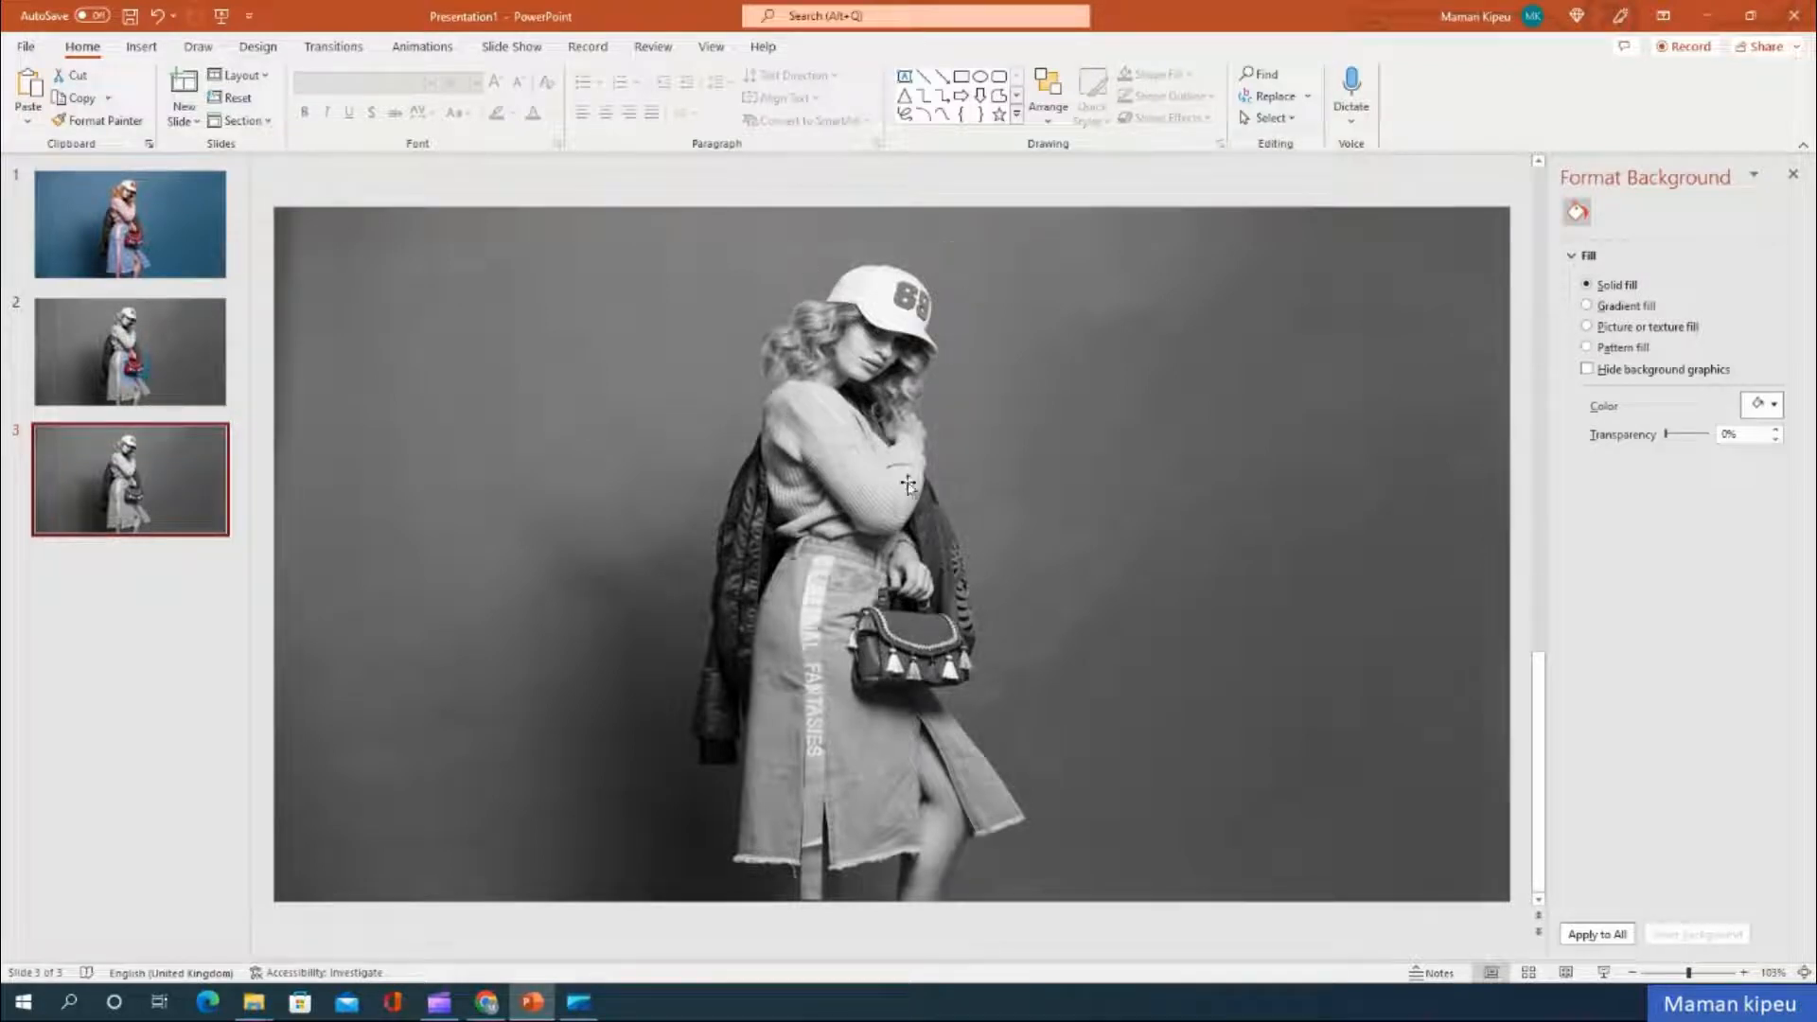
pyautogui.click(138, 47)
pyautogui.click(313, 106)
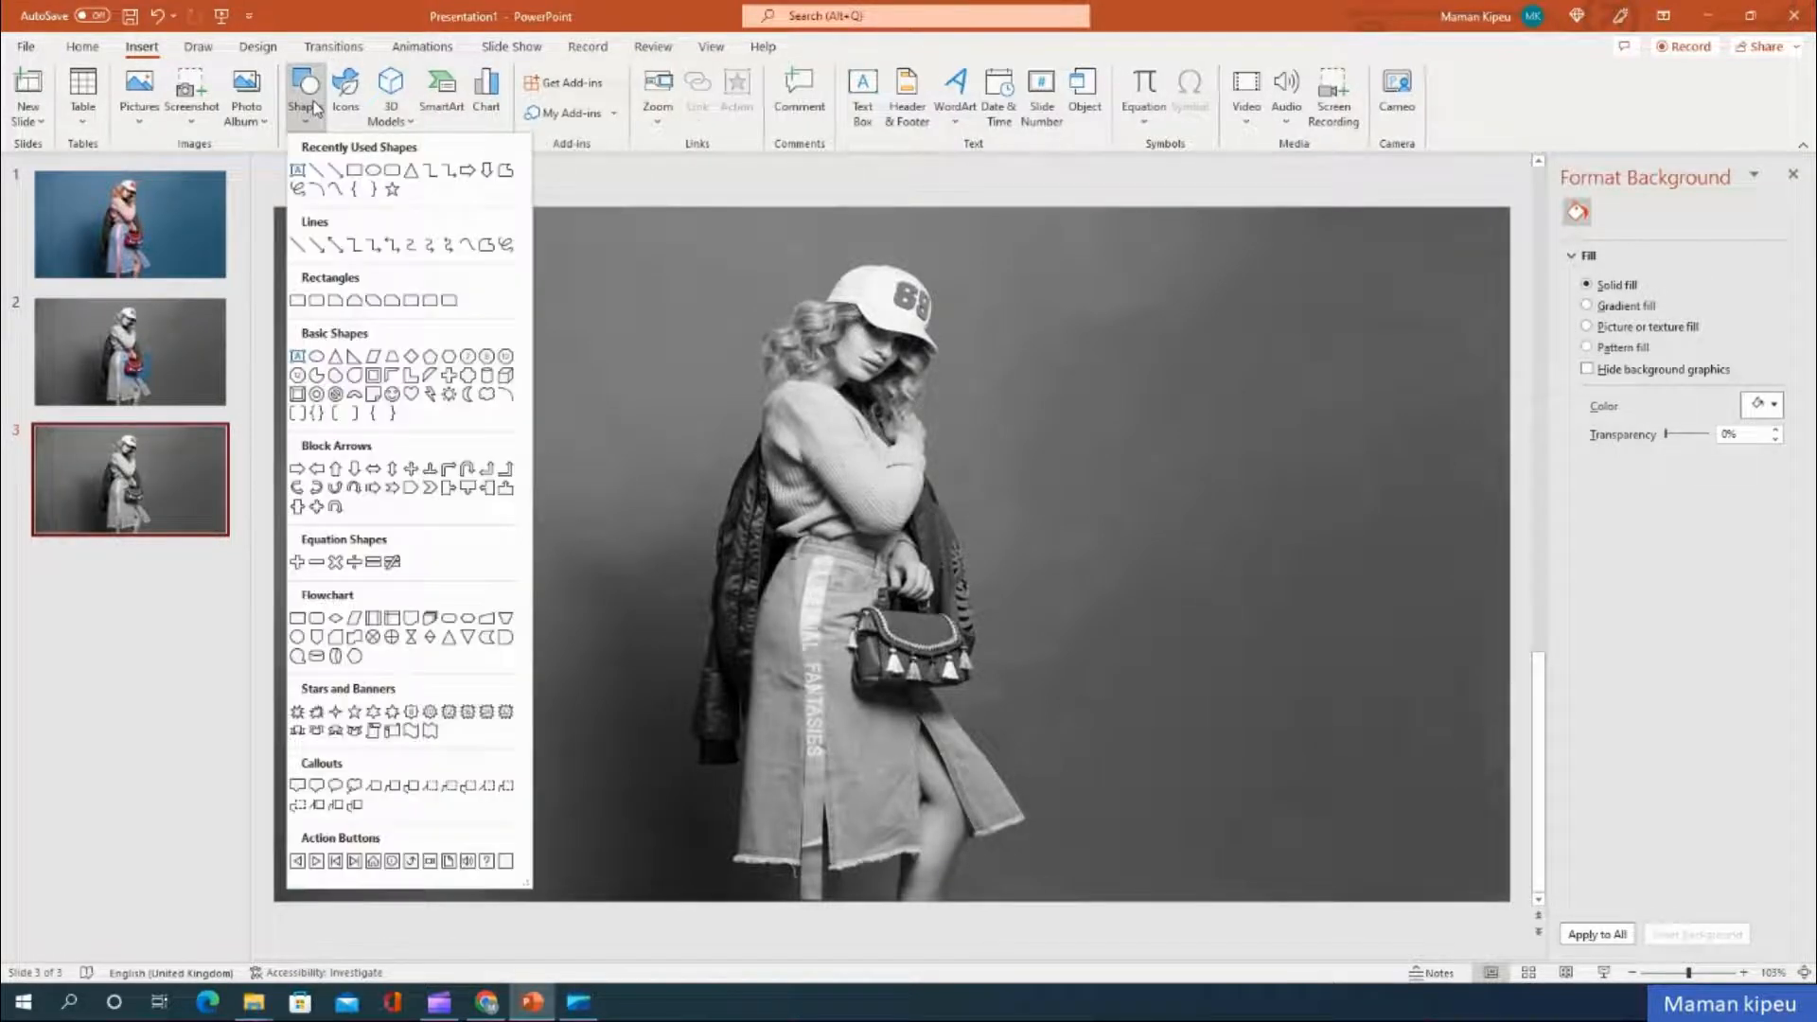
pyautogui.click(372, 171)
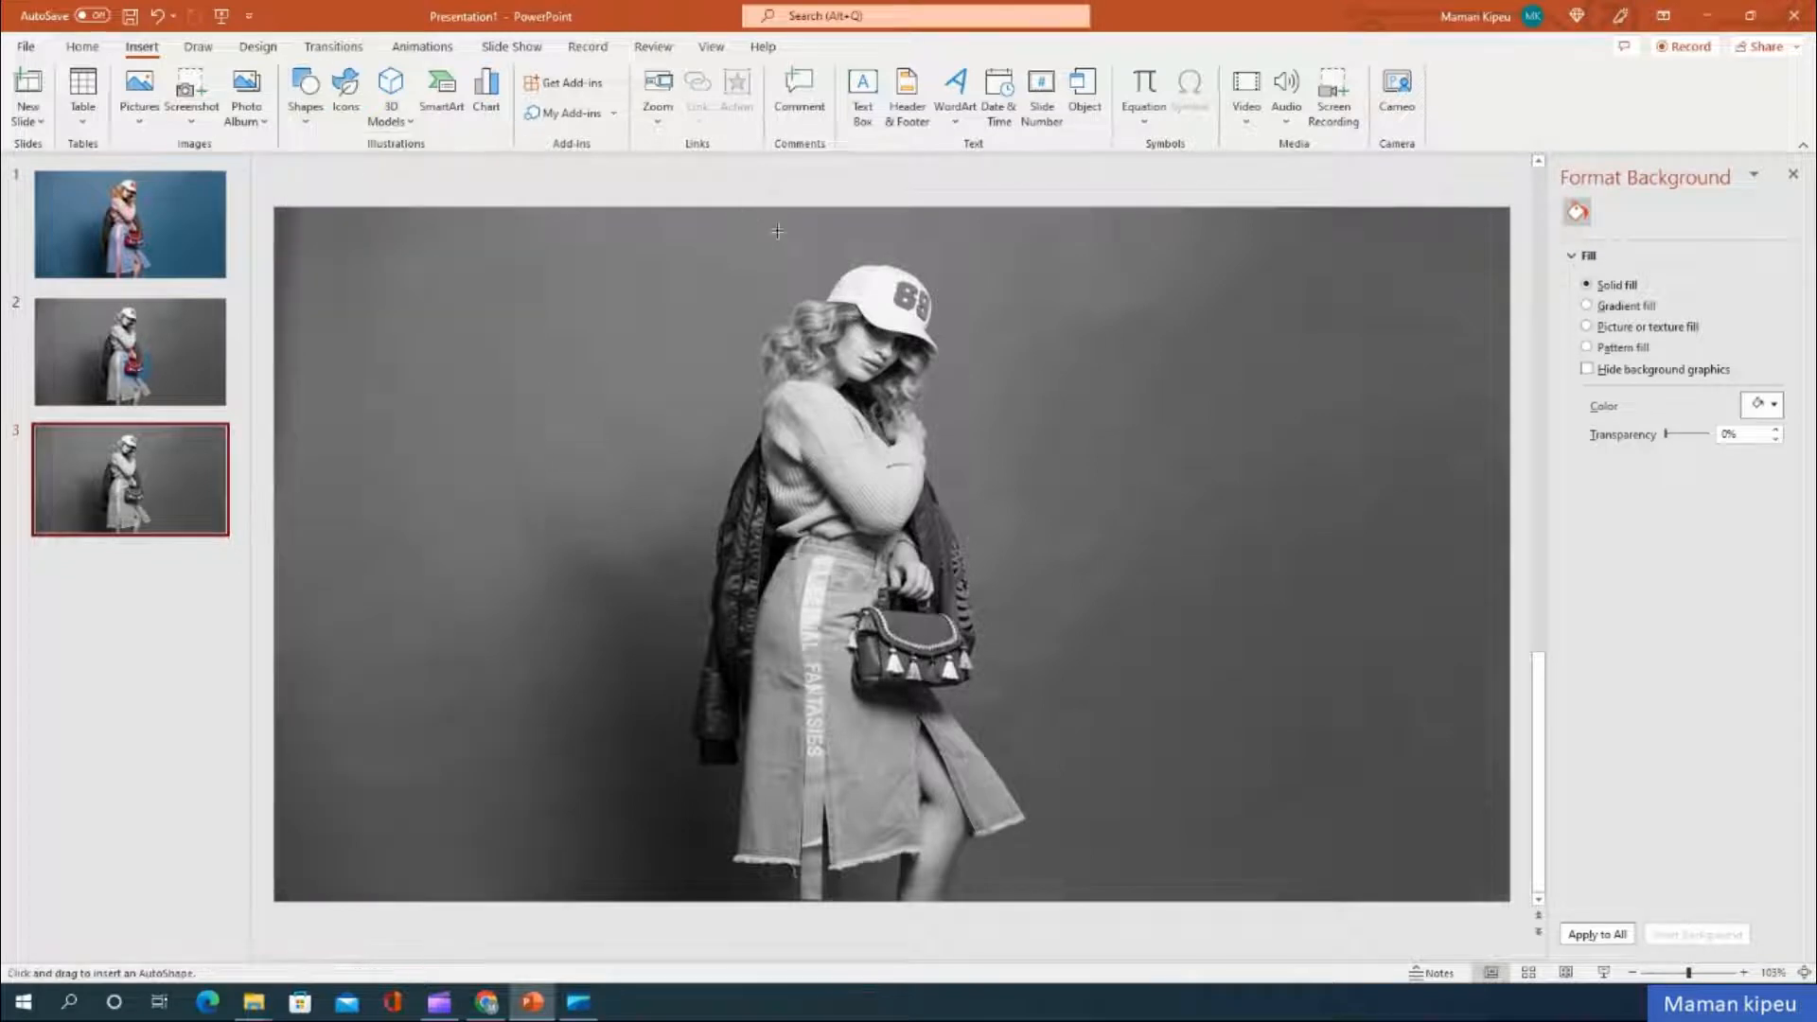
pyautogui.moveTo(776, 231); pyautogui.dragTo(994, 467)
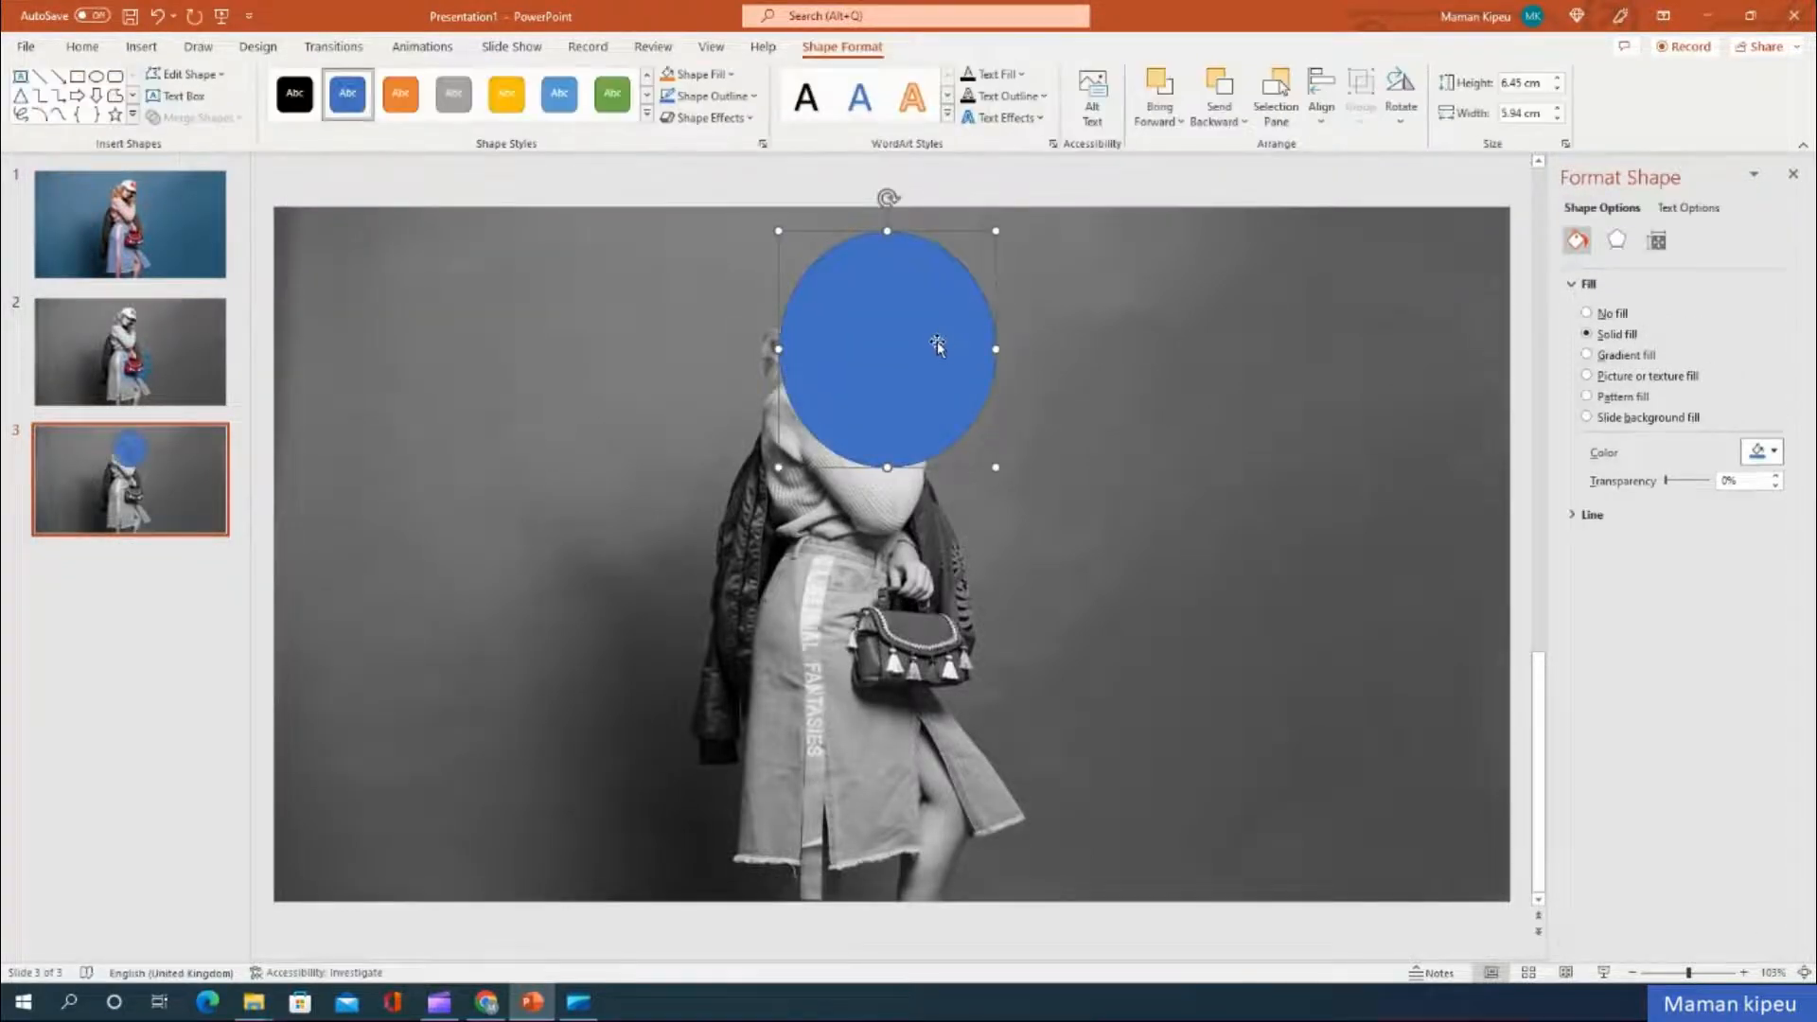
# Subtract the oval over the head from slide 3's black-and-white picture to reveal the color picture underneath
pyautogui.click(1182, 313)
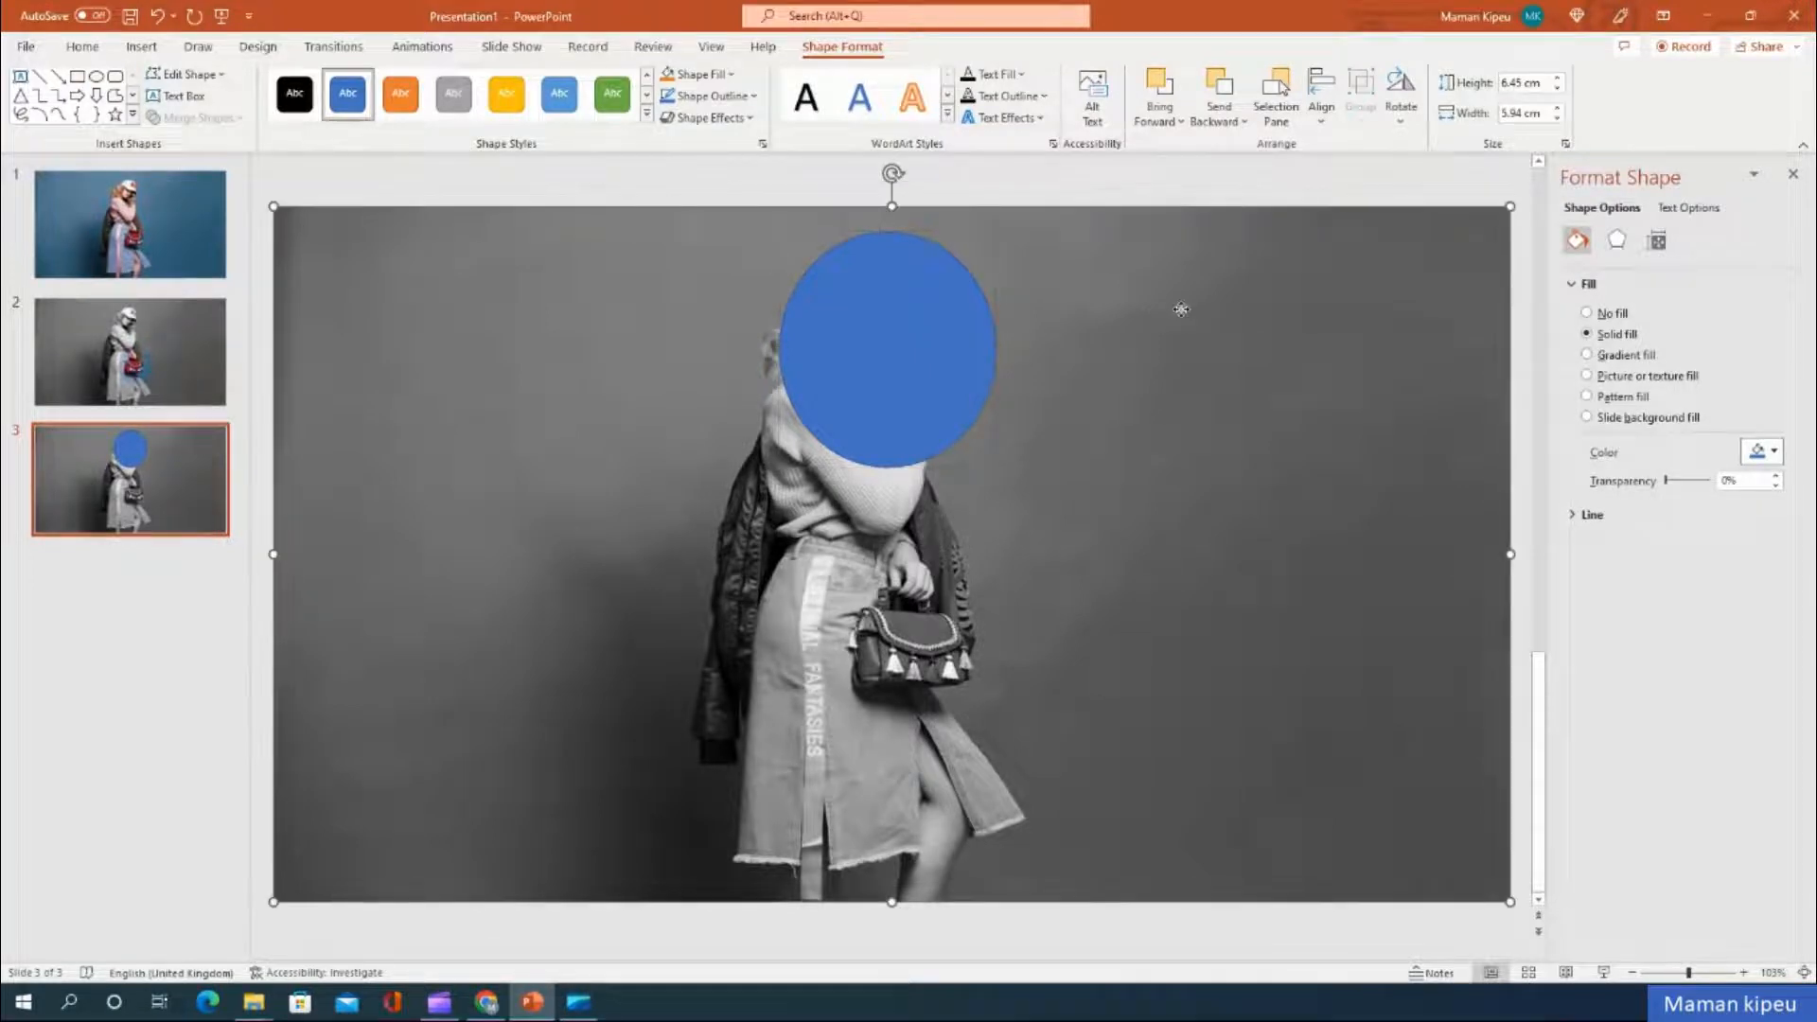
pyautogui.keyDown('shift'); pyautogui.click(880, 350); pyautogui.keyUp('shift')
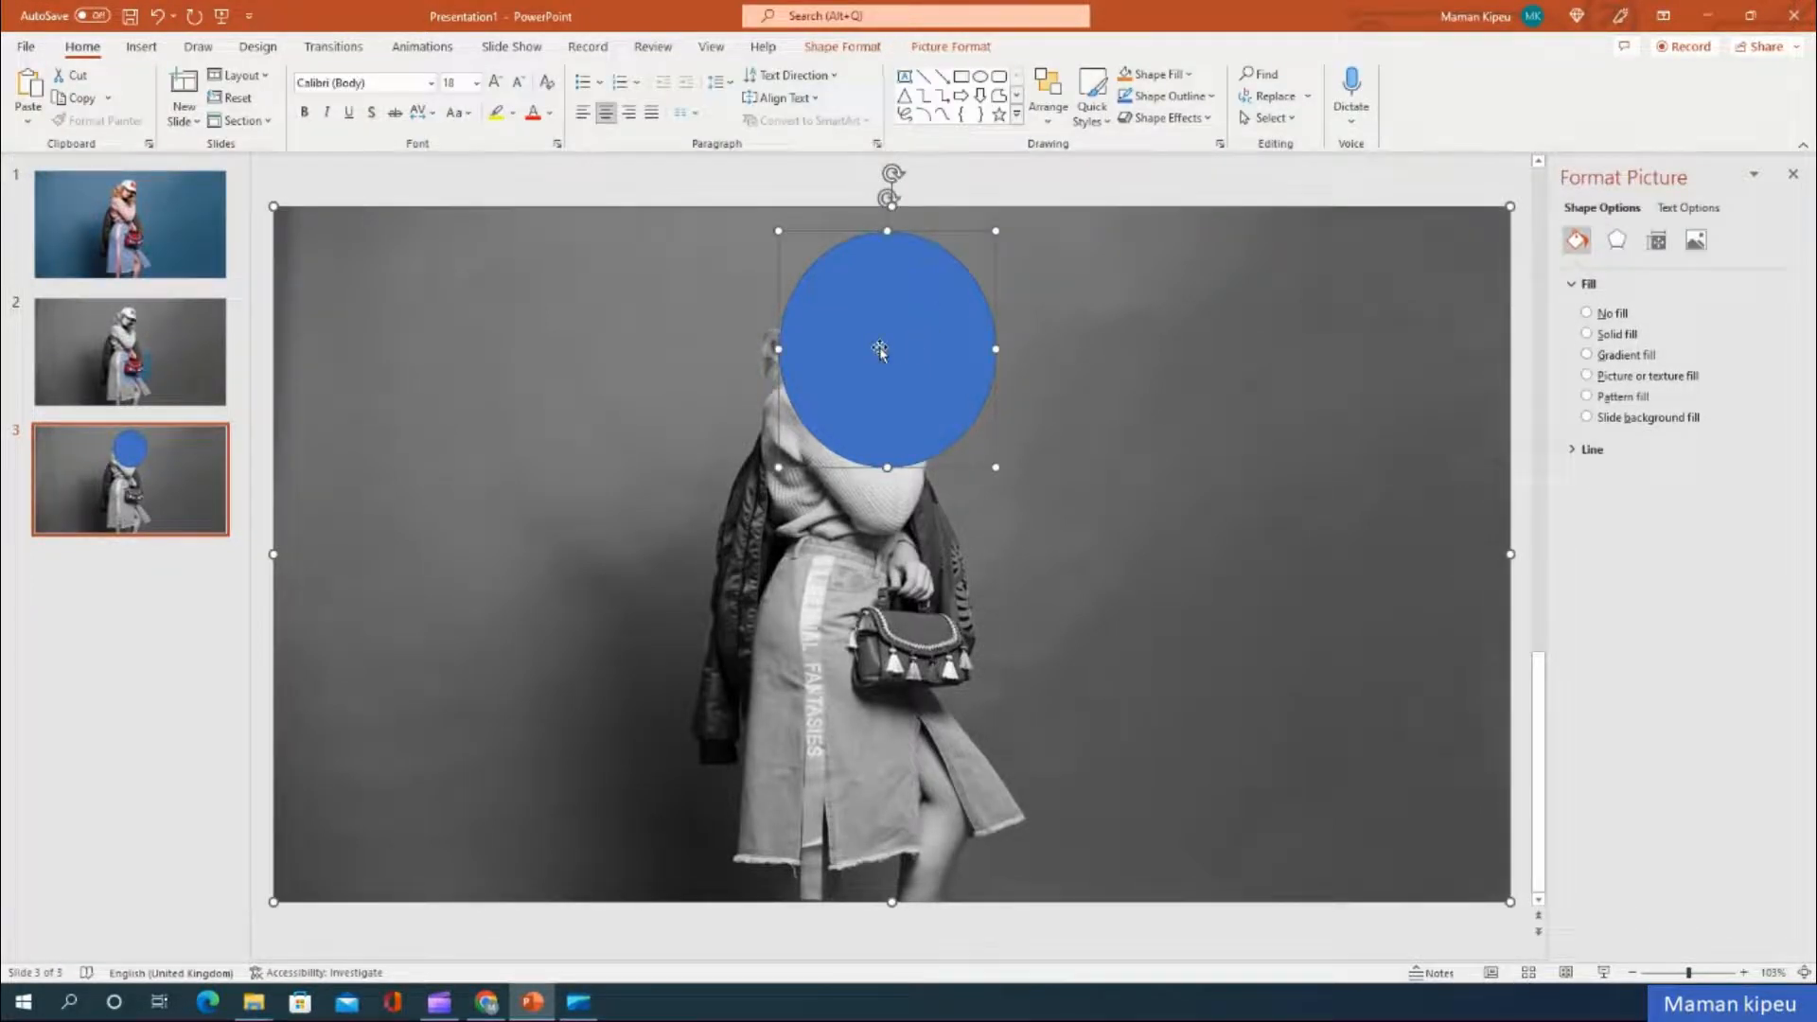
pyautogui.click(842, 46)
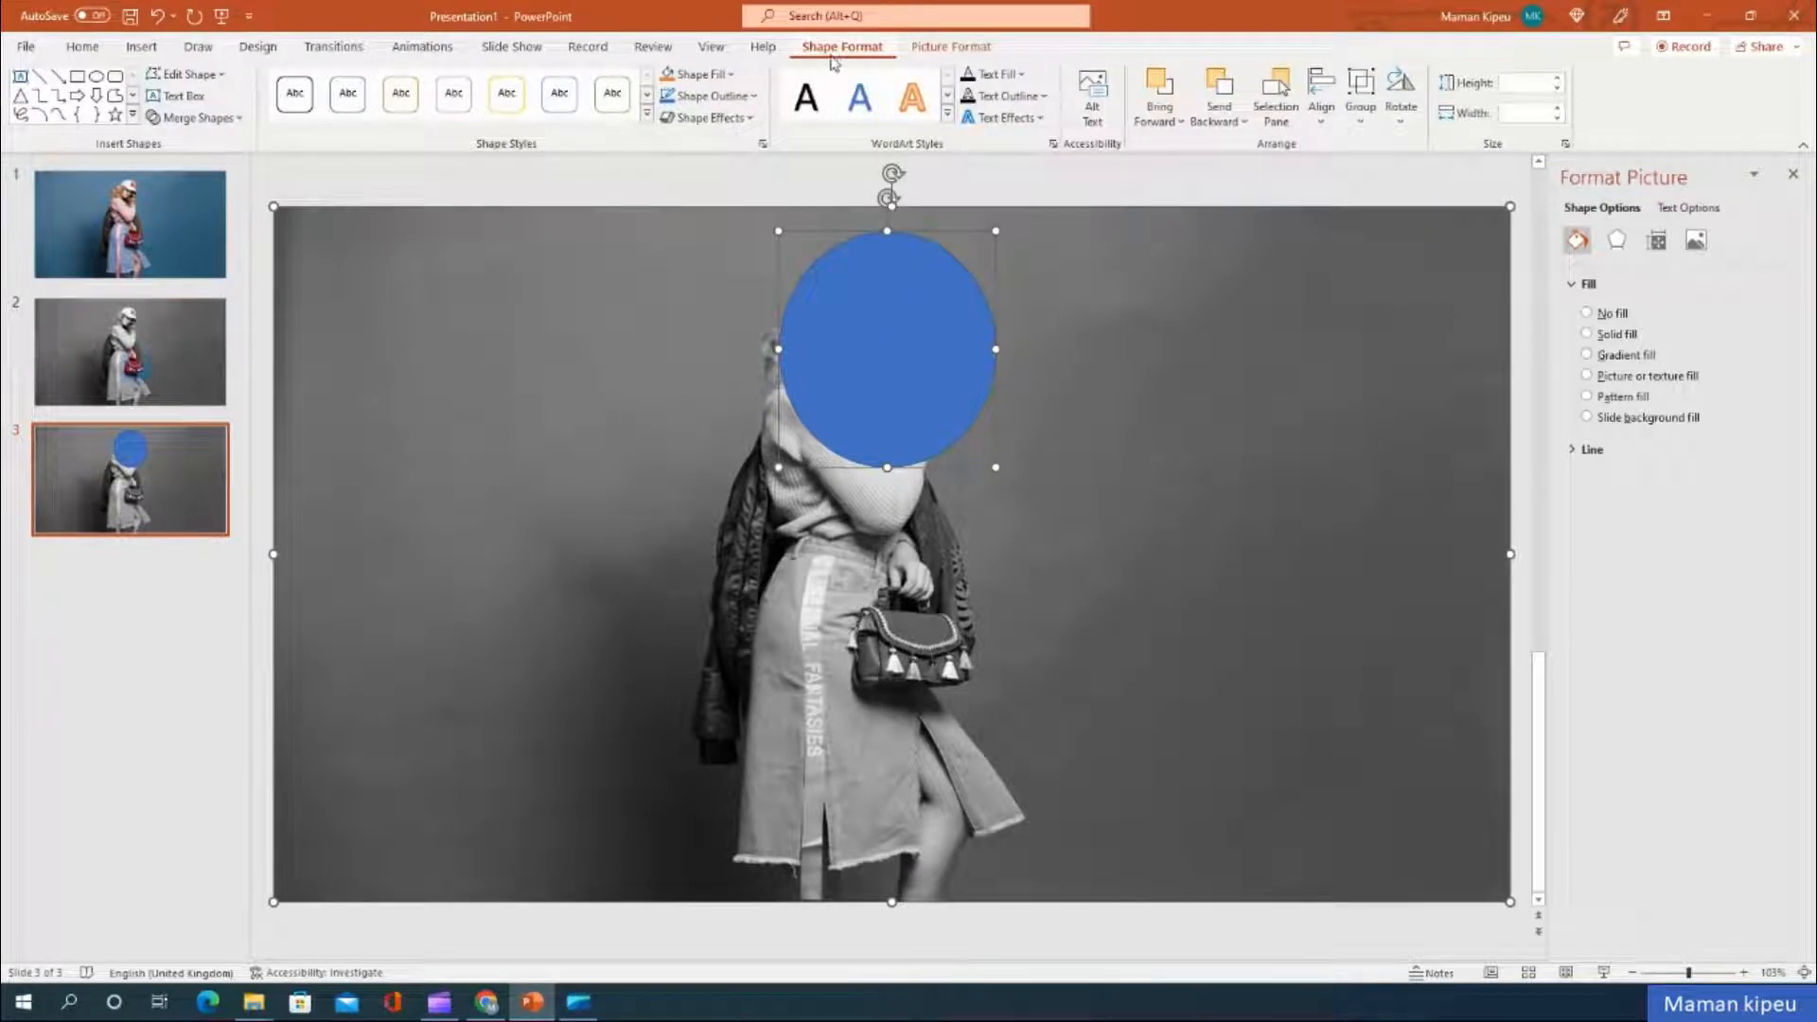
pyautogui.click(188, 118)
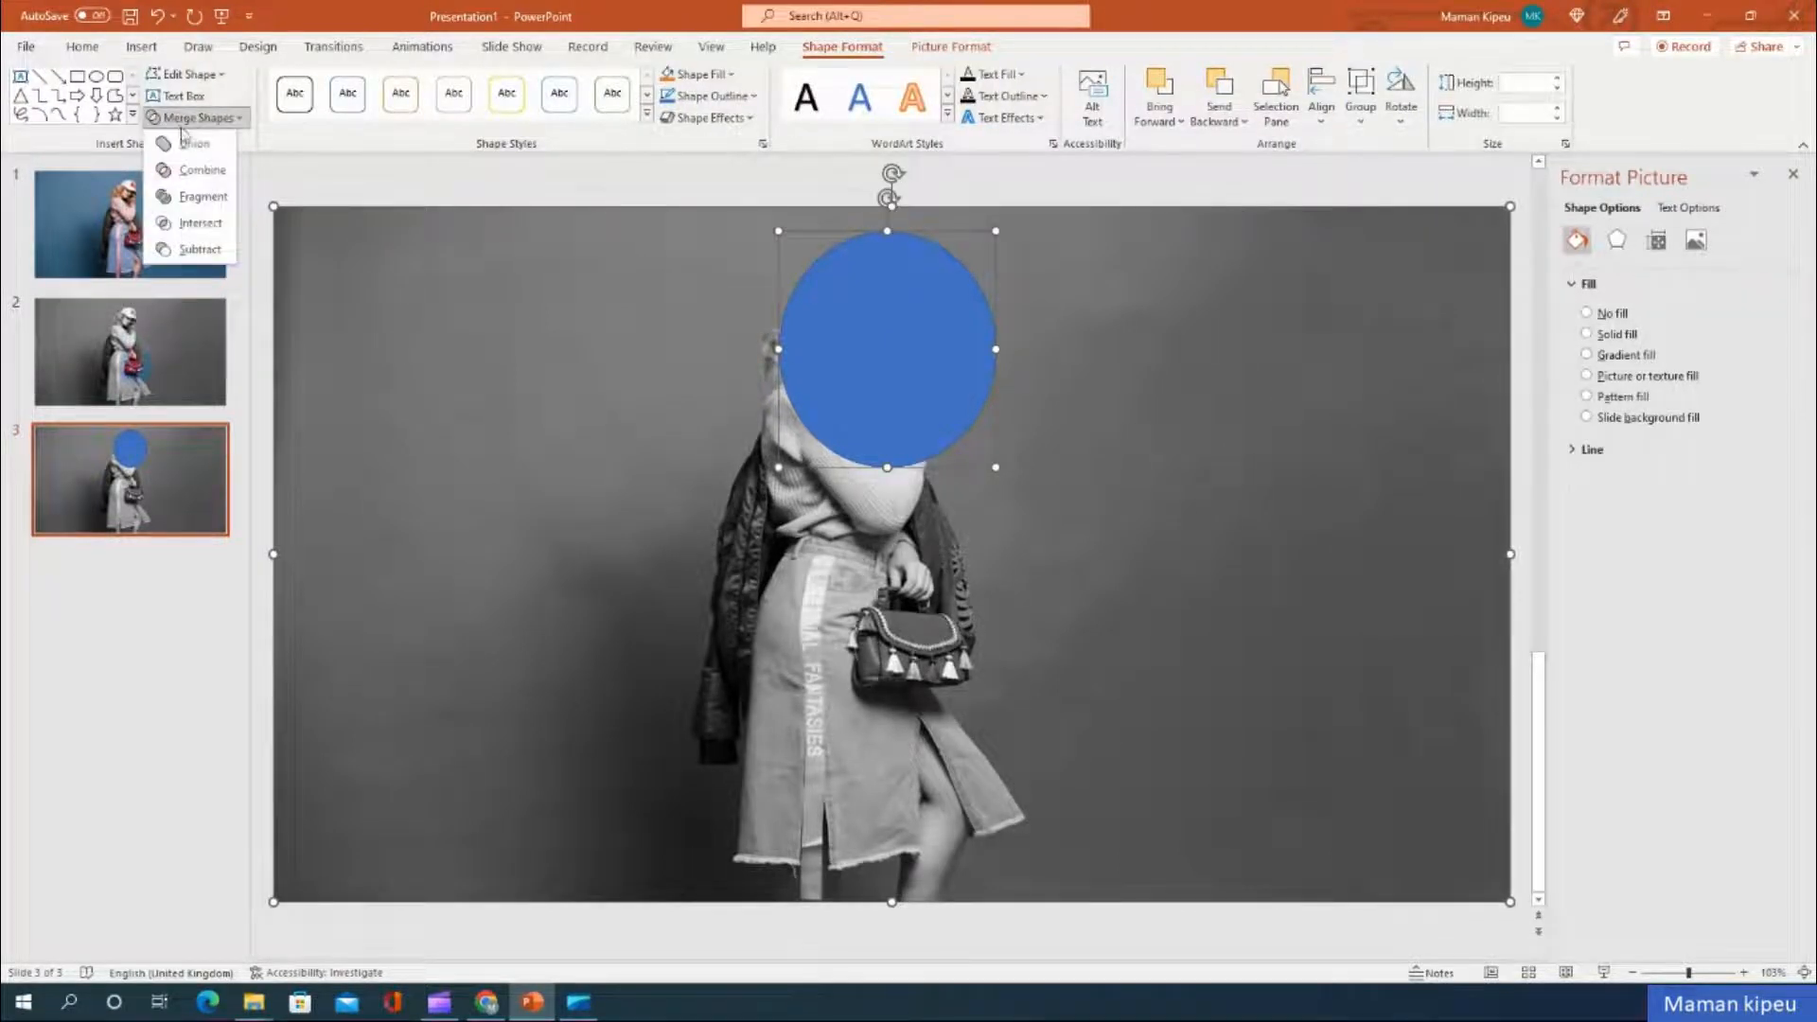
pyautogui.click(173, 250)
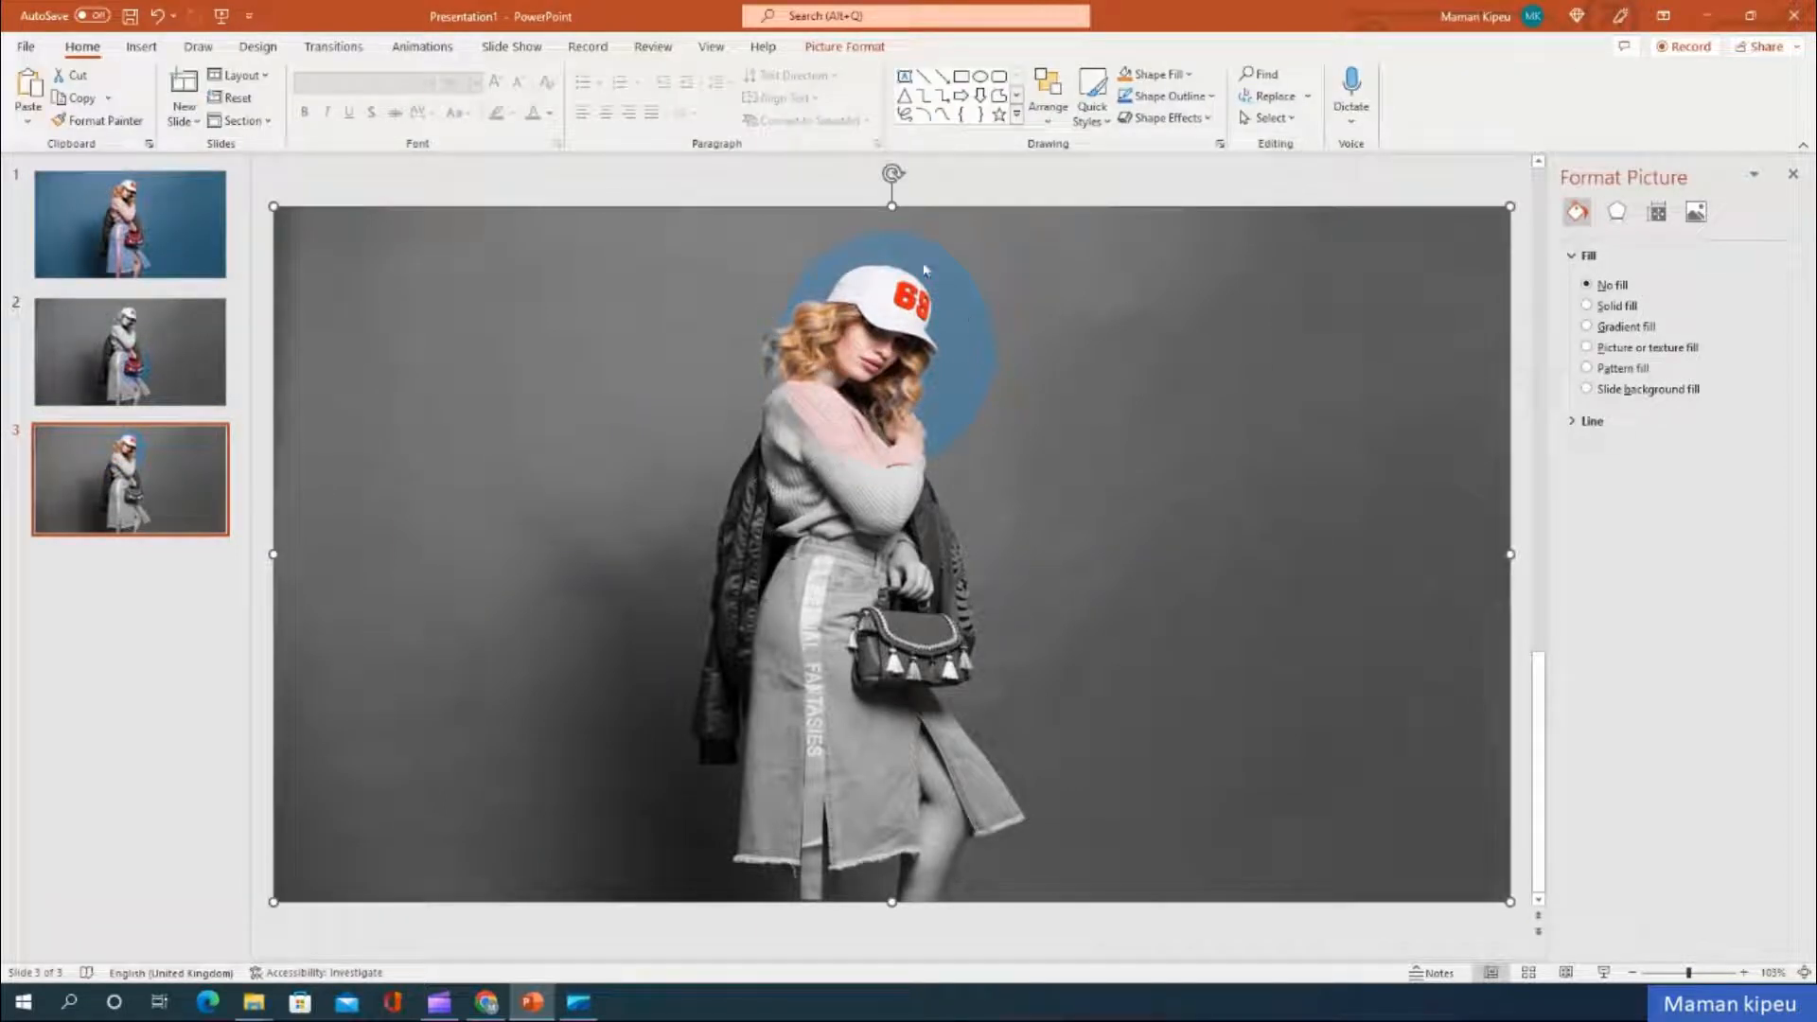
# Add a slide after slide 3, place the photo of the plaid skirt and handbag on it, and stretch it to the slide's full width
pyautogui.click(174, 501)
pyautogui.press('Return')
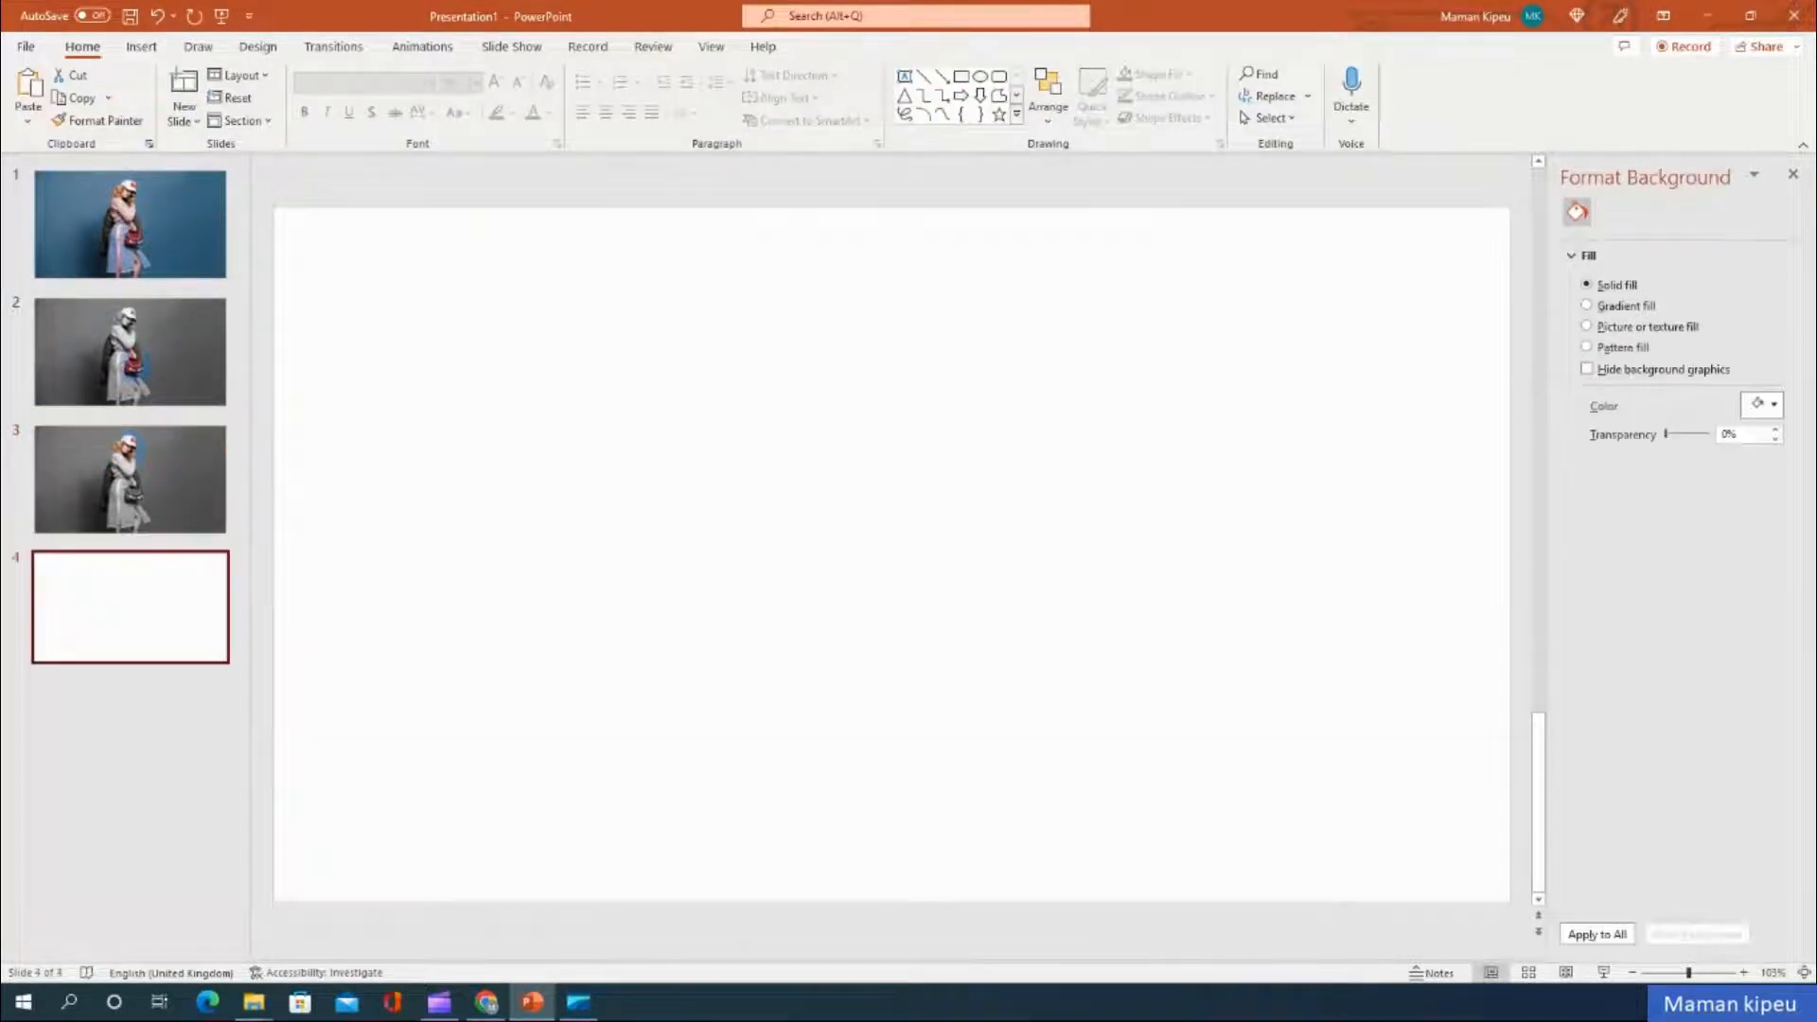
pyautogui.moveTo(632, 479); pyautogui.dragTo(689, 479)
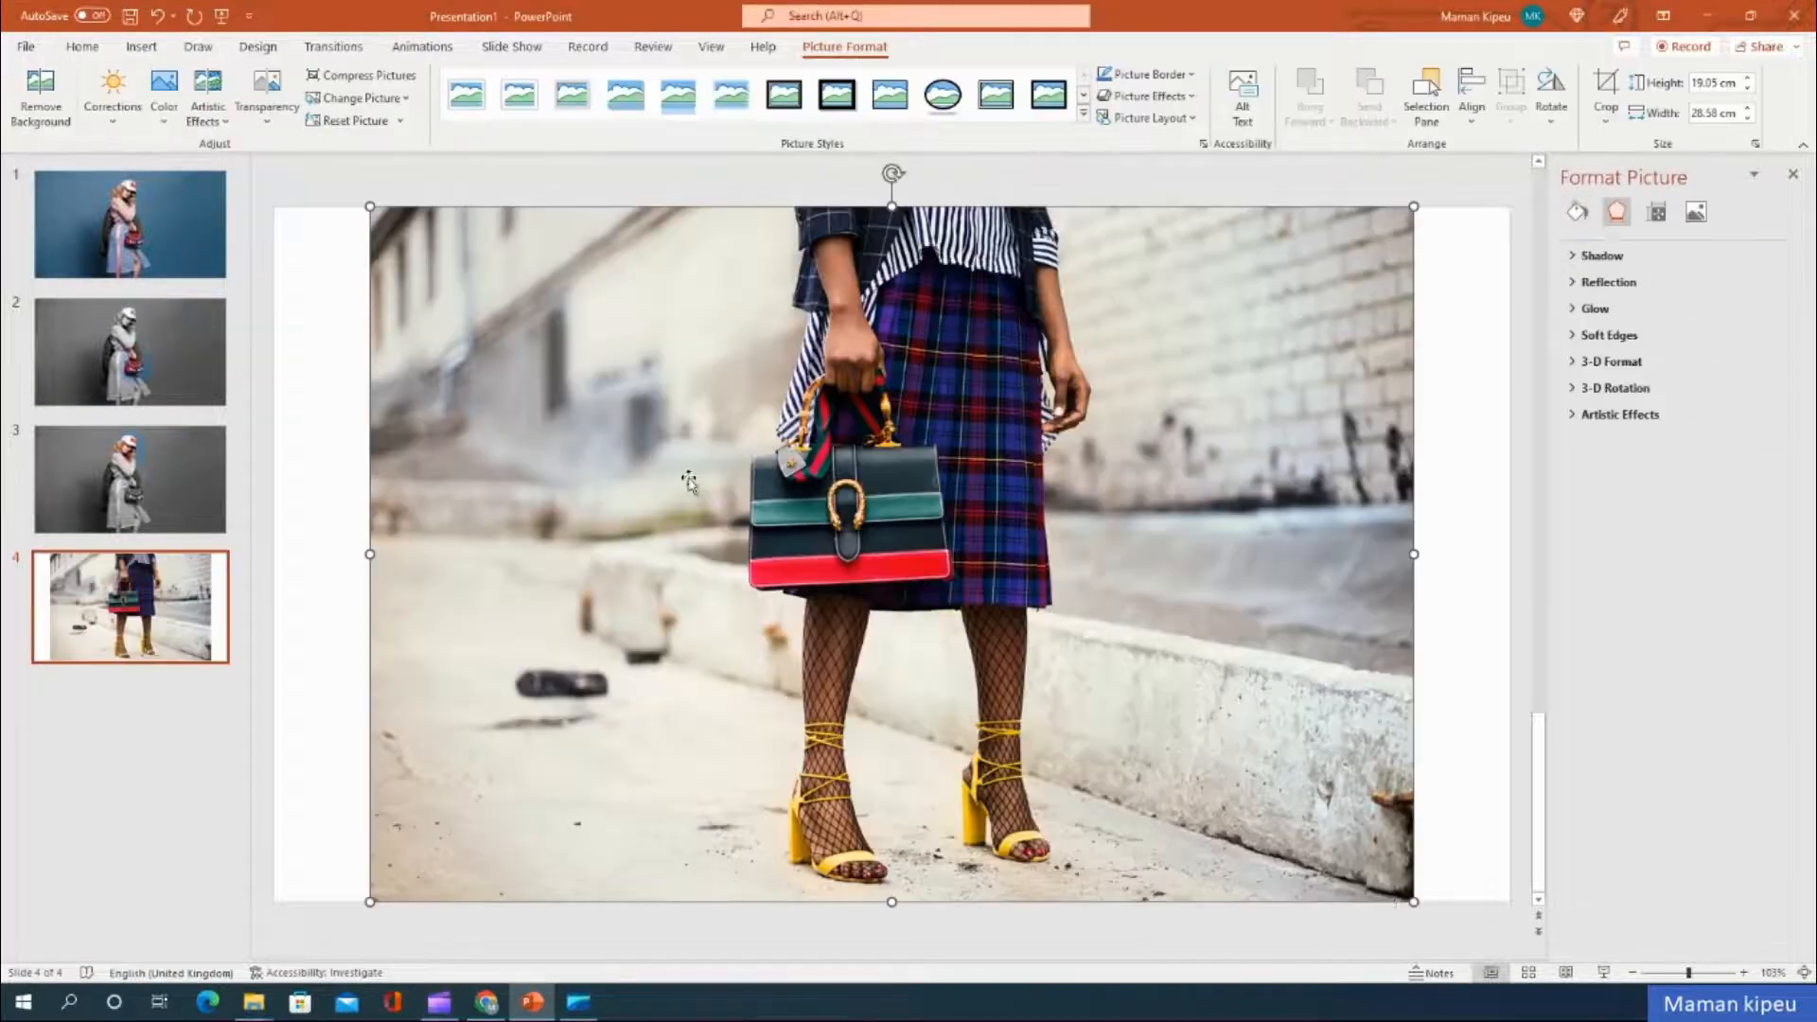
pyautogui.moveTo(1411, 555); pyautogui.dragTo(1510, 544)
# Duplicate slide 4 twice and open slide 5
pyautogui.click(85, 624)
pyautogui.hotkey('ctrl', 'd')
pyautogui.hotkey('ctrl', 'd')
pyautogui.click(66, 728)
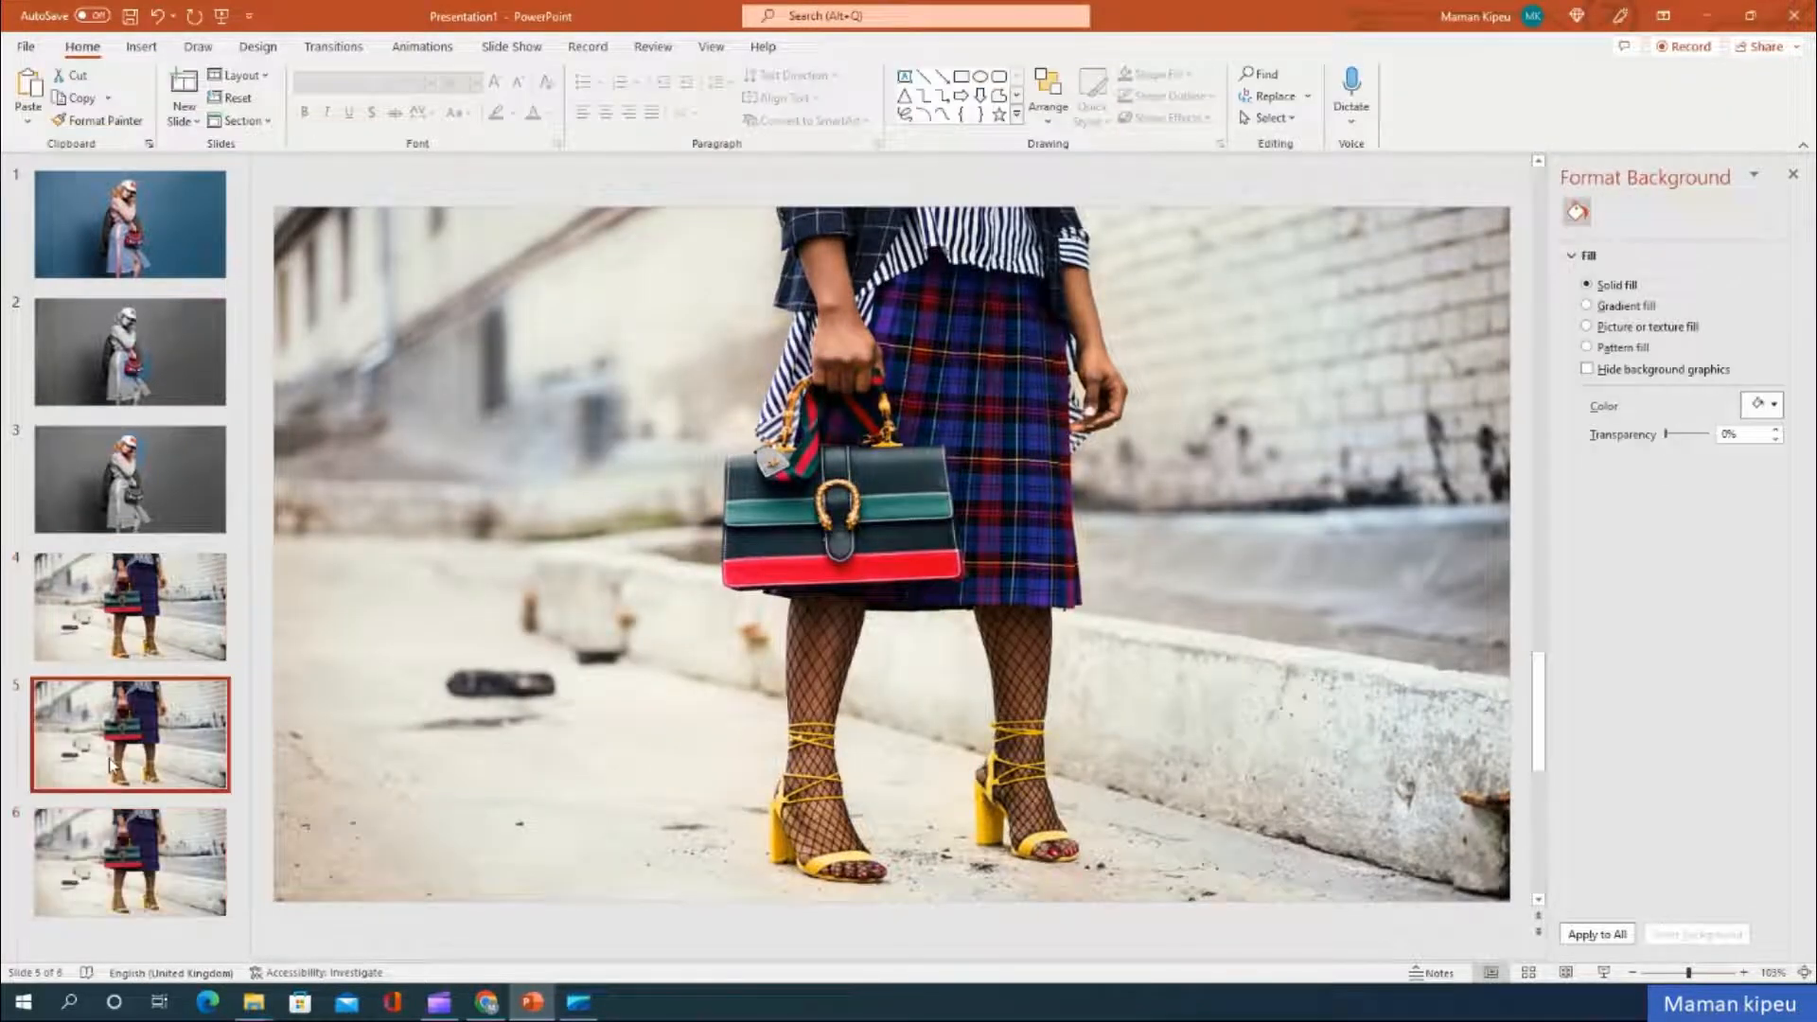
# Duplicate the picture on slide 5 exactly over the original, and turn the copy black and white with the 0% color saturation preset
pyautogui.click(545, 457)
pyautogui.hotkey('ctrl', 'd')
pyautogui.rightClick(545, 458)
pyautogui.moveTo(580, 479); pyautogui.dragTo(558, 417)
pyautogui.click(1695, 212)
pyautogui.click(1764, 331)
pyautogui.click(1370, 369)
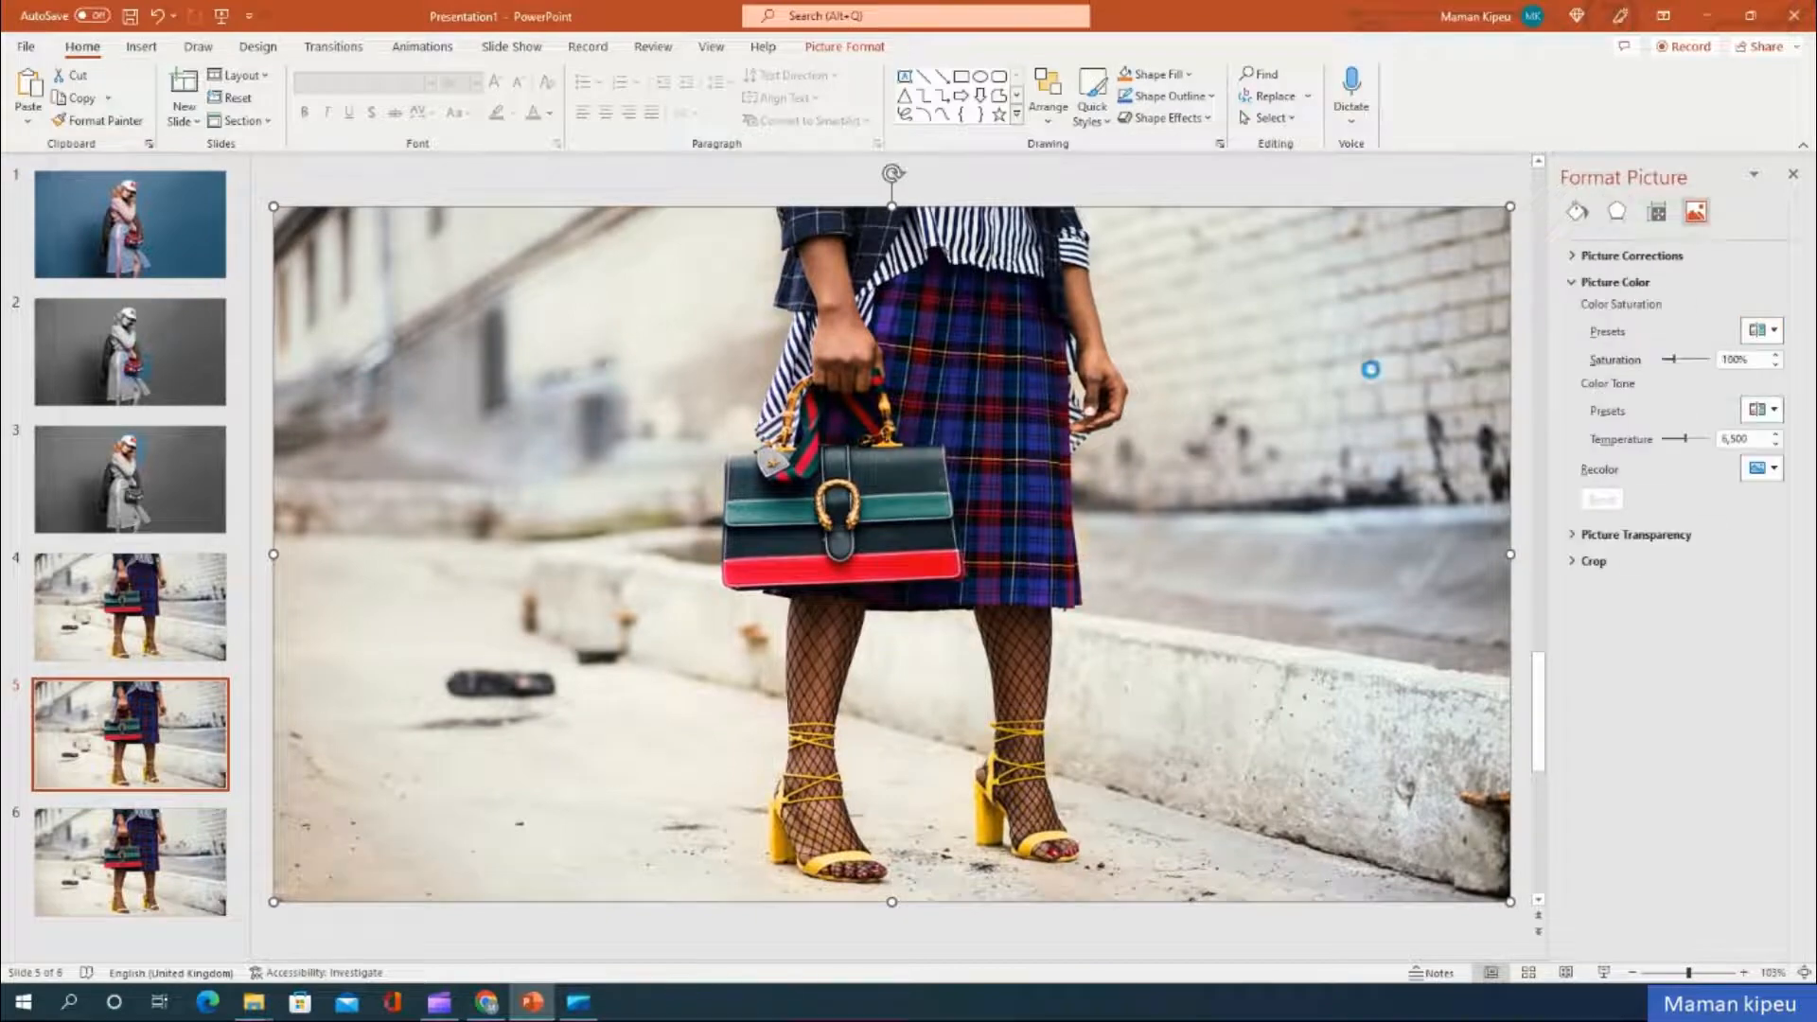
# Draw a large, nearly circular oval over the handbag and hand in slide 5's black-and-white picture
pyautogui.click(141, 47)
pyautogui.click(296, 95)
pyautogui.click(371, 162)
pyautogui.moveTo(673, 320); pyautogui.dragTo(1053, 685)
# Subtract the large oval from slide 5's black-and-white picture to show the handbag in color
pyautogui.click(1135, 446)
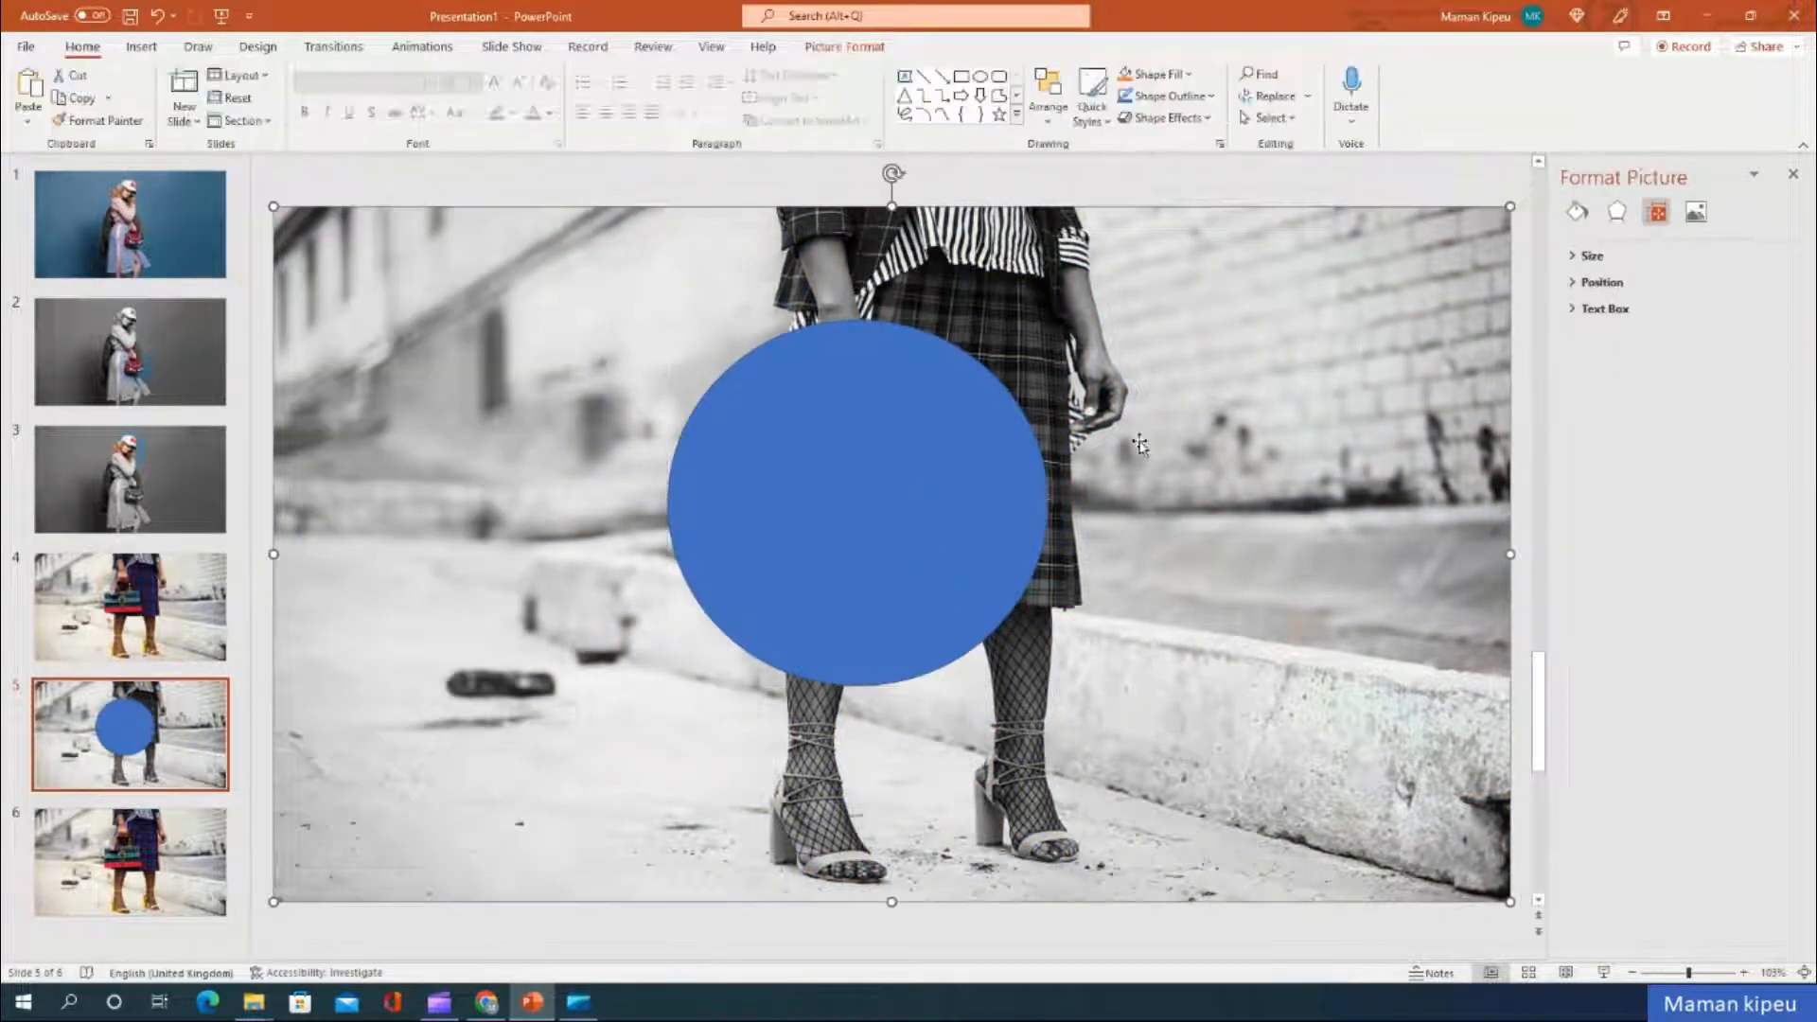
pyautogui.keyDown('shift'); pyautogui.click(946, 463); pyautogui.keyUp('shift')
pyautogui.click(833, 46)
pyautogui.click(195, 119)
pyautogui.click(195, 253)
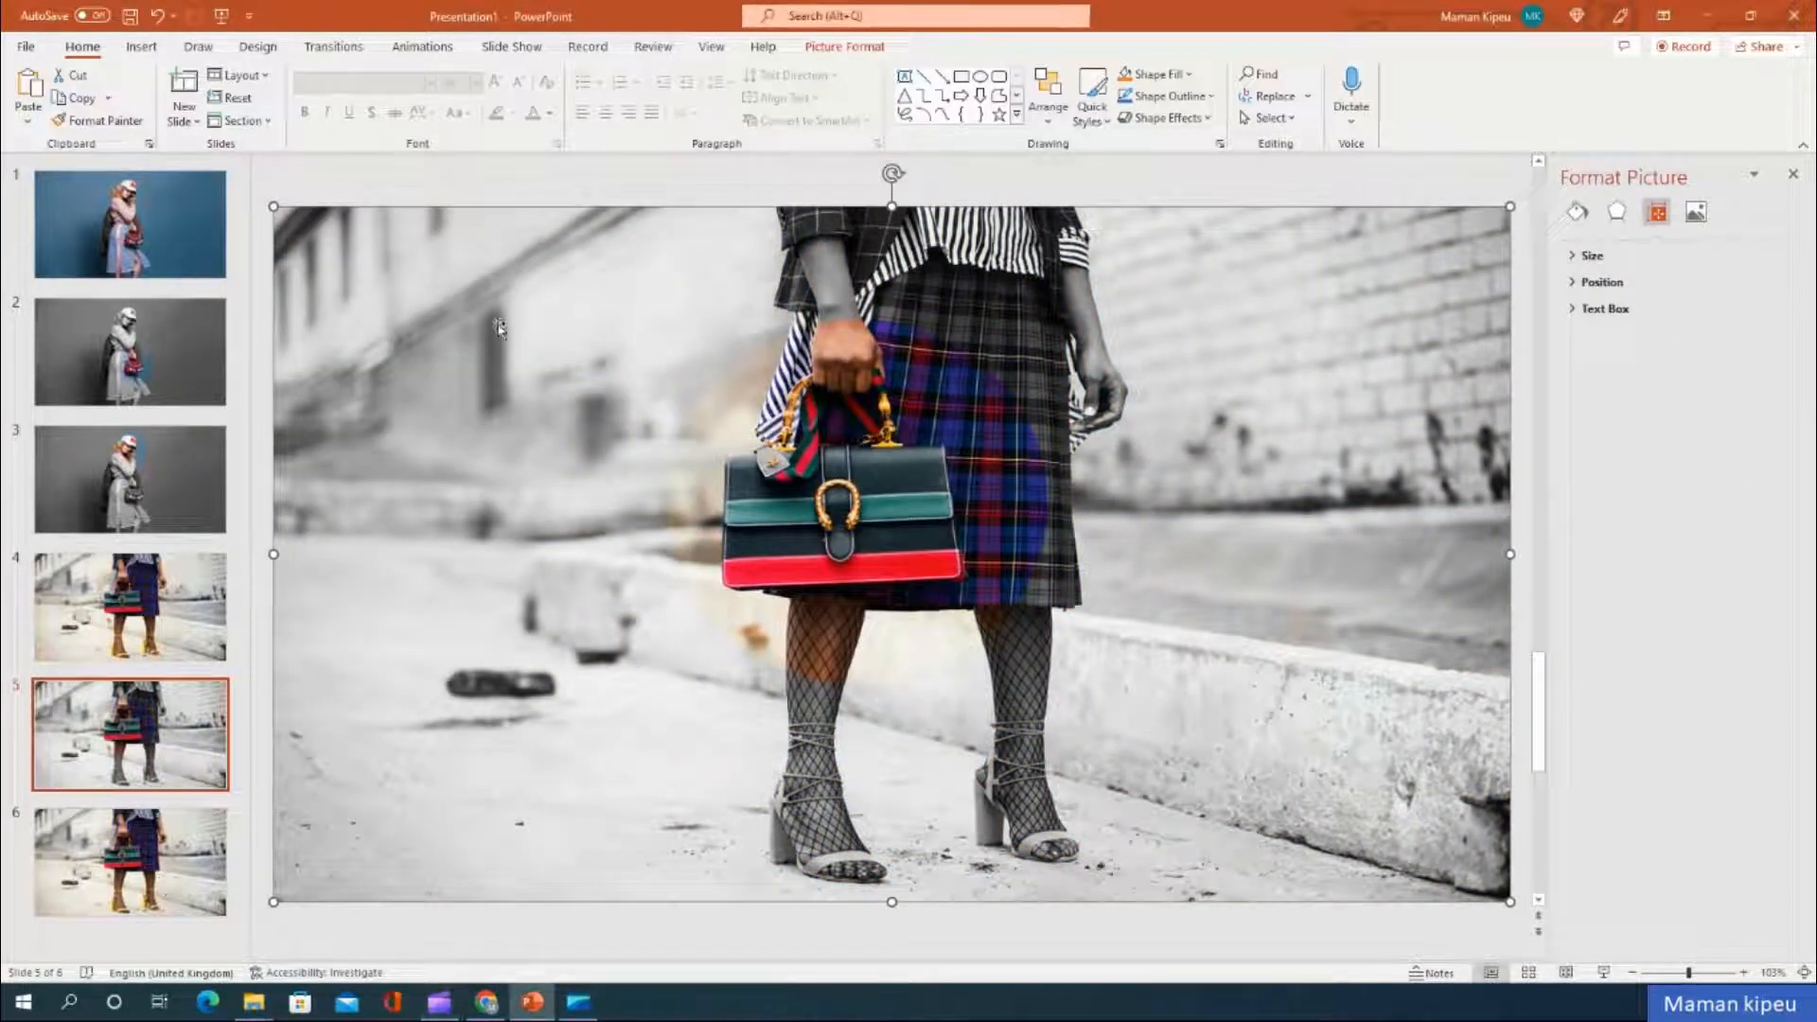
# Duplicate the picture on slide 6 and turn the top copy black and white with the 0% color saturation preset
pyautogui.rightClick(452, 504)
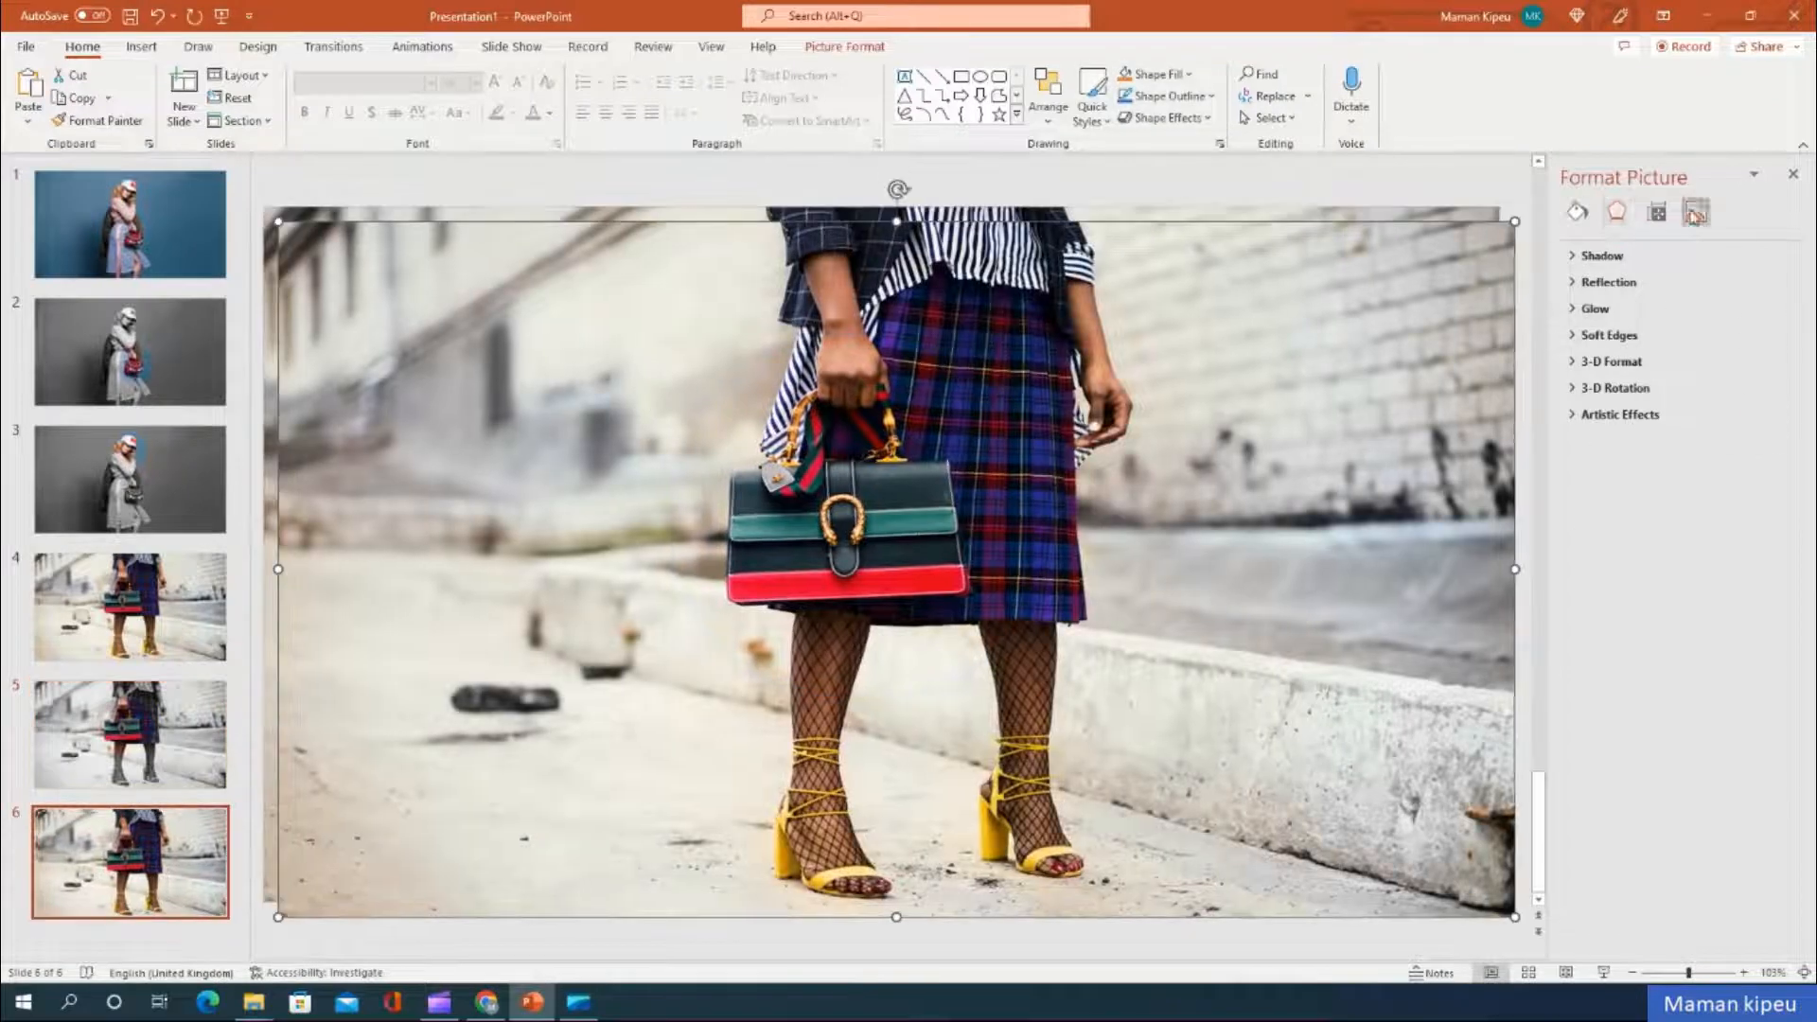
pyautogui.click(1696, 214)
pyautogui.click(1763, 331)
pyautogui.click(1370, 369)
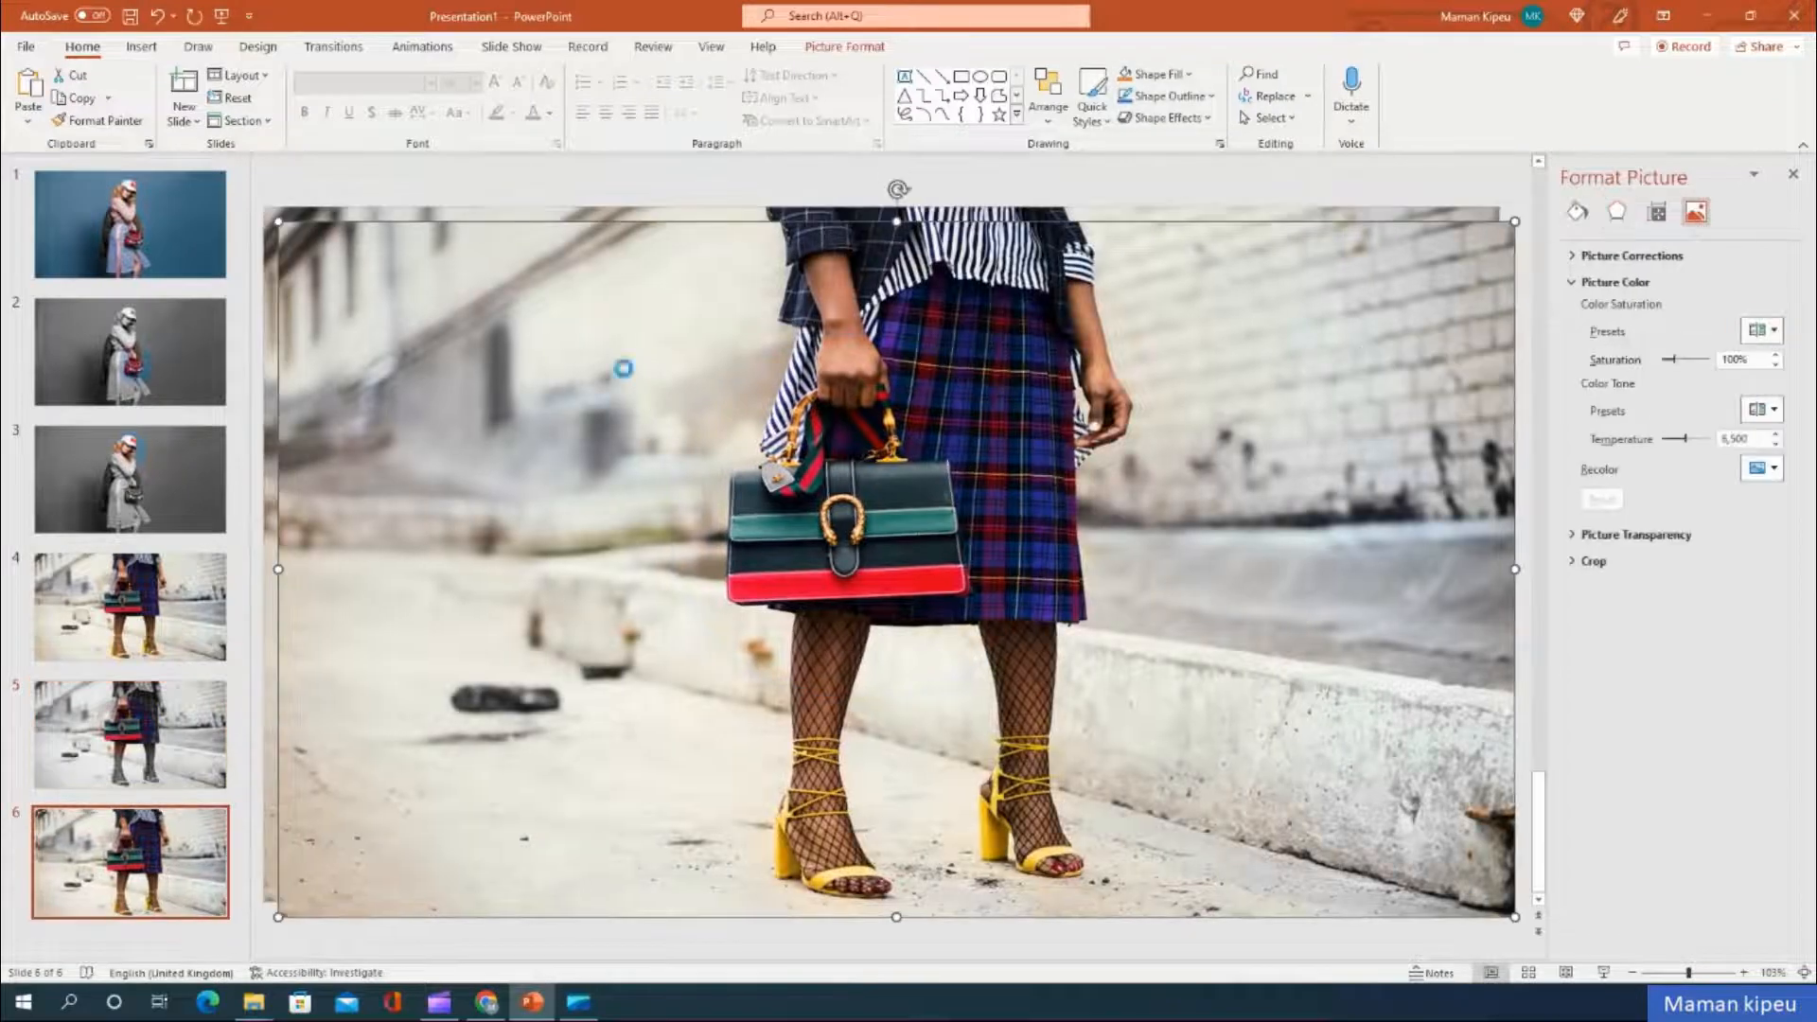